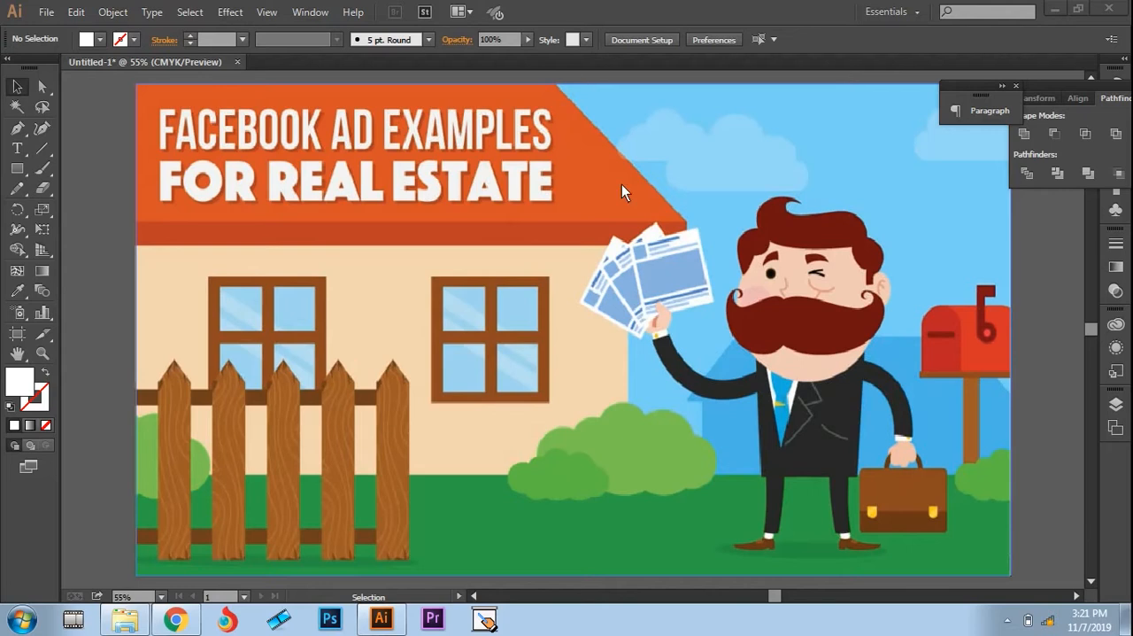
Step: Turn the layer holding the reference illustration into a template and add a new layer above it for tracing
{"action": "left_click", "coordinate": [1116, 428]}
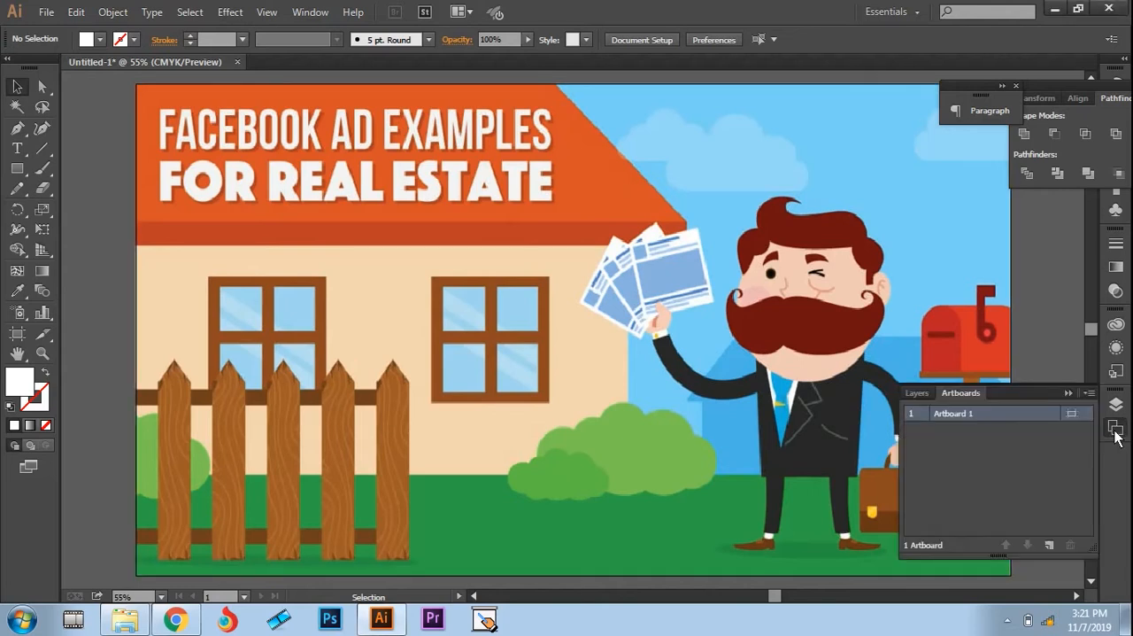
{"action": "left_click", "coordinate": [916, 393]}
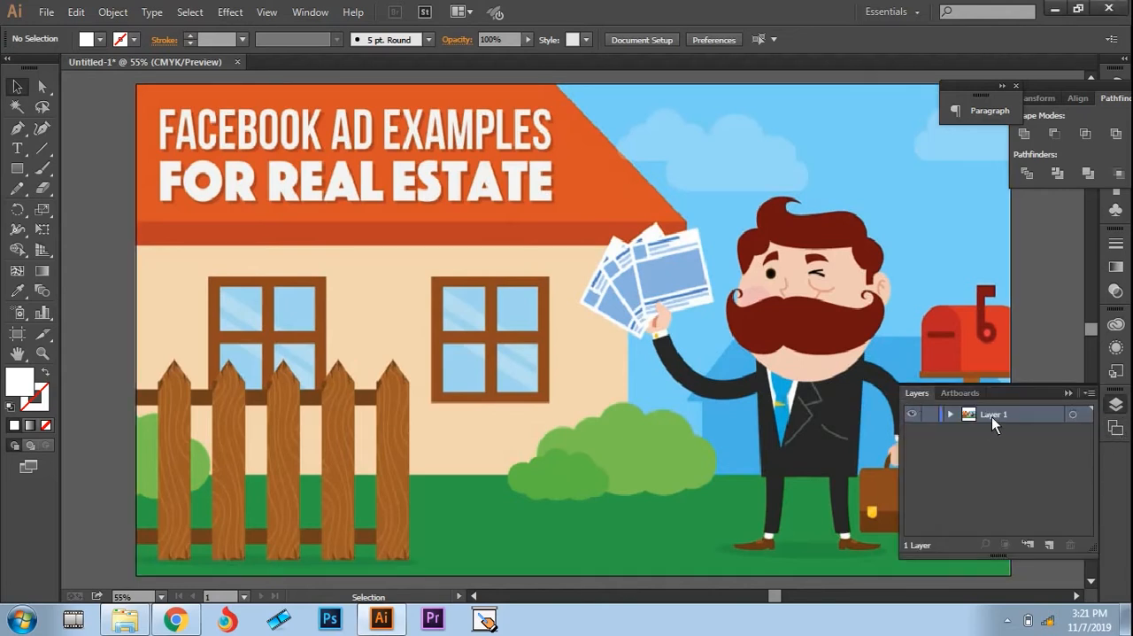
{"action": "left_click", "coordinate": [1088, 394]}
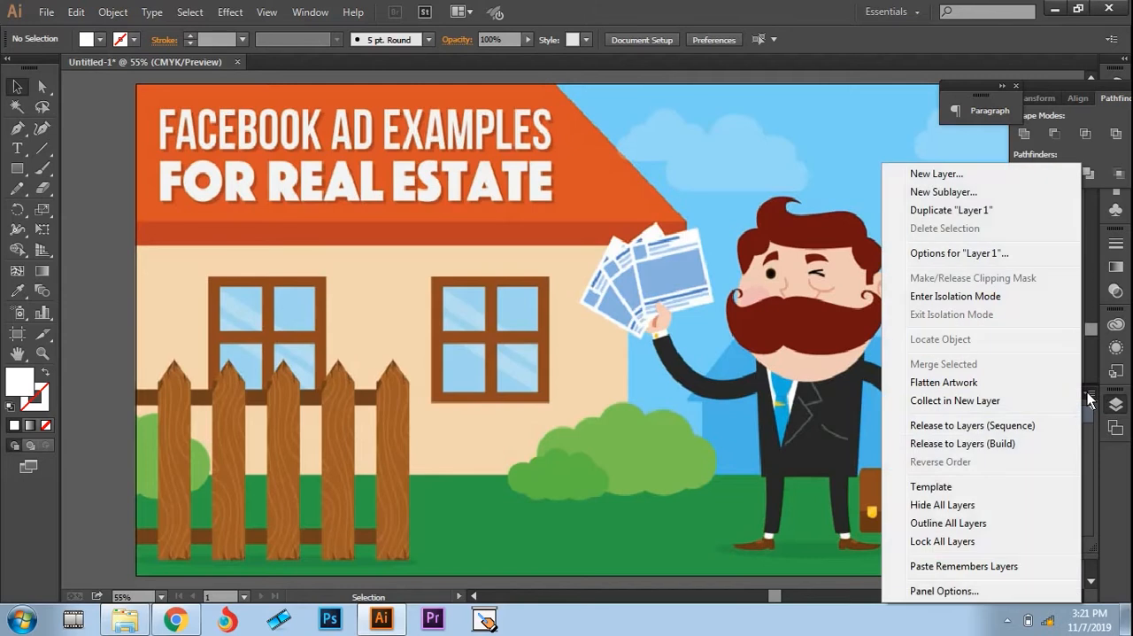
{"action": "left_click", "coordinate": [935, 489]}
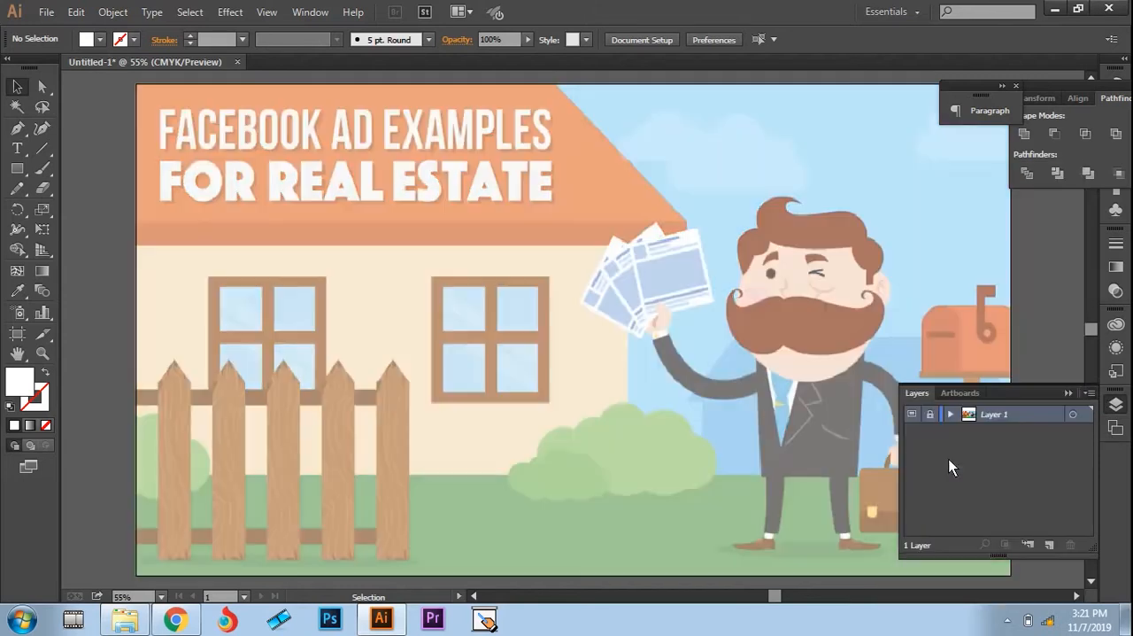
{"action": "left_click", "coordinate": [1048, 544]}
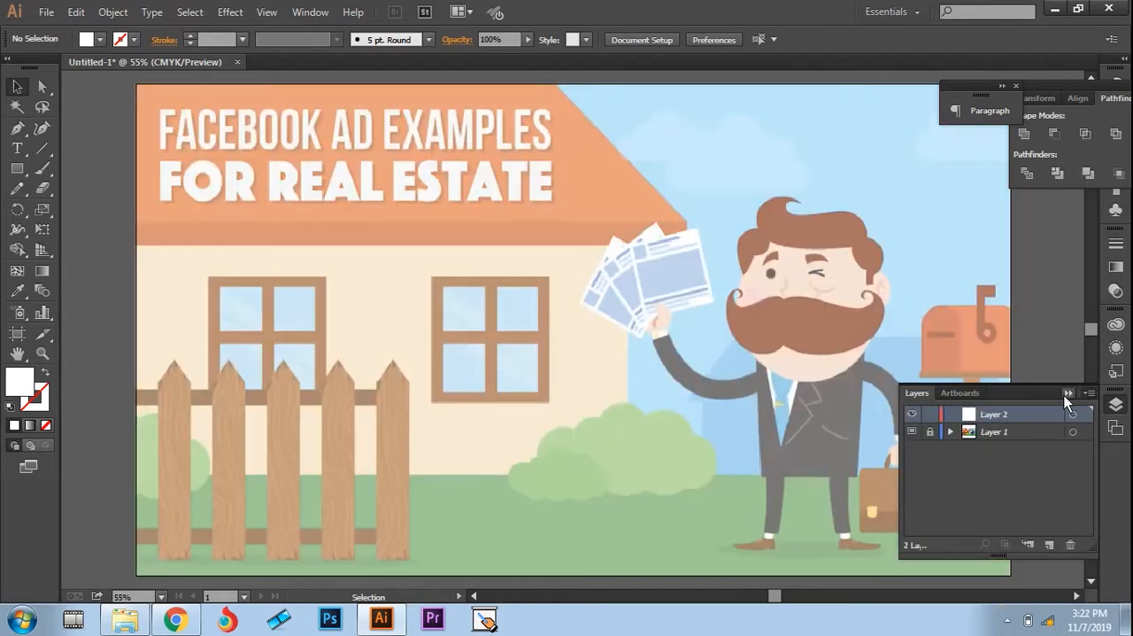
{"action": "left_click", "coordinate": [1068, 393]}
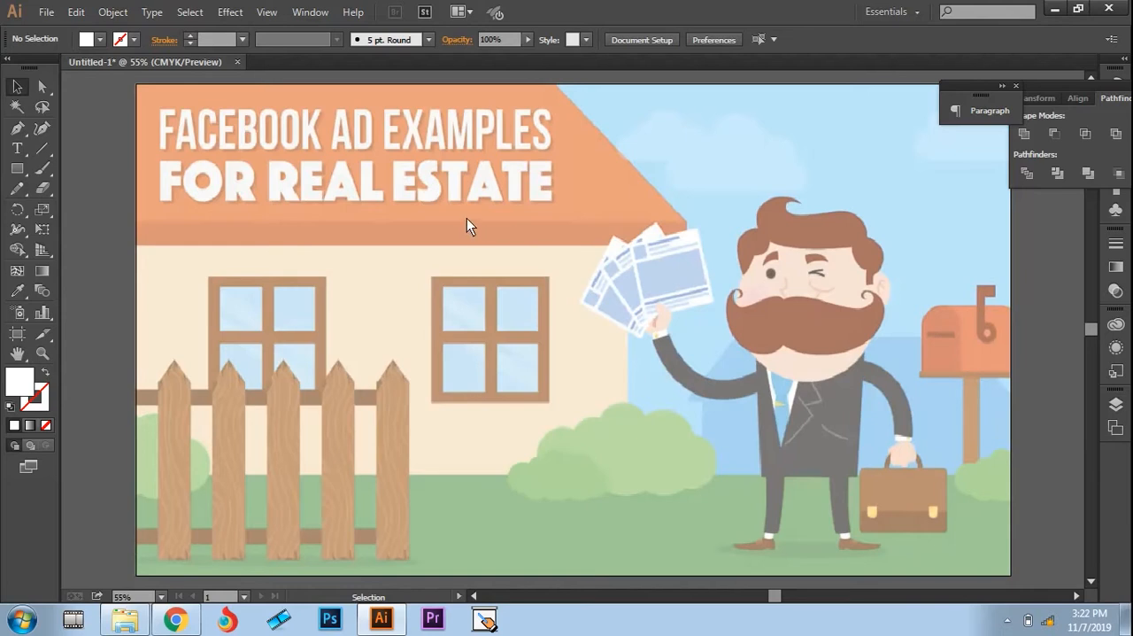
Step: Start a Pen path at the artboard corner where the roof's upper edge begins
{"action": "key", "text": "p"}
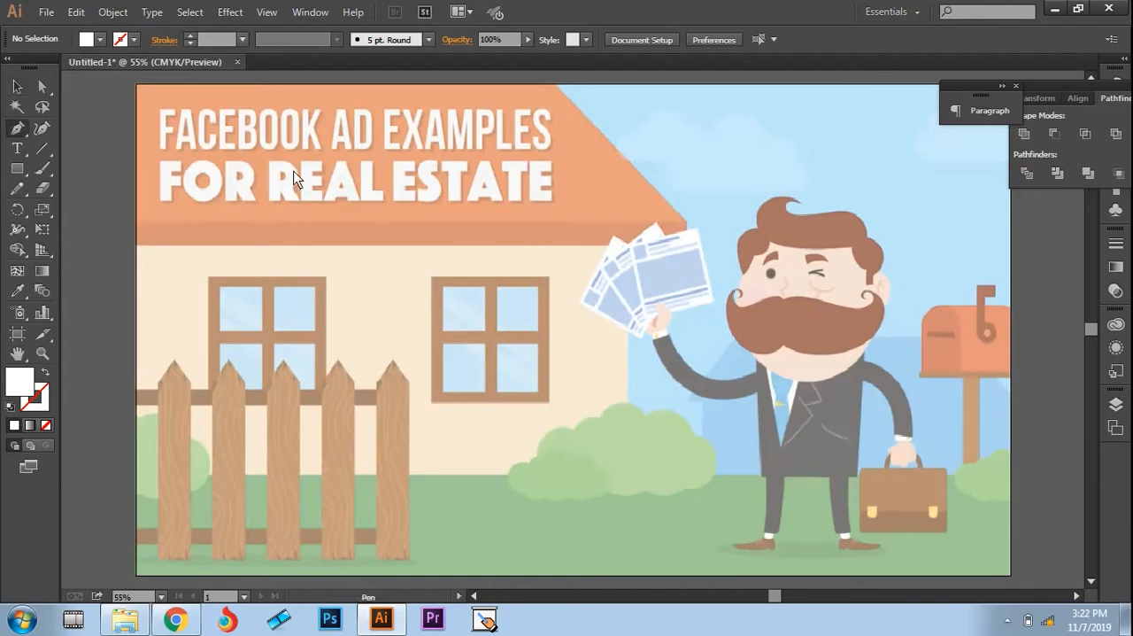
{"action": "left_click", "coordinate": [135, 84]}
{"action": "scroll", "coordinate": [155, 119], "scroll_direction": "up", "scroll_amount": 1}
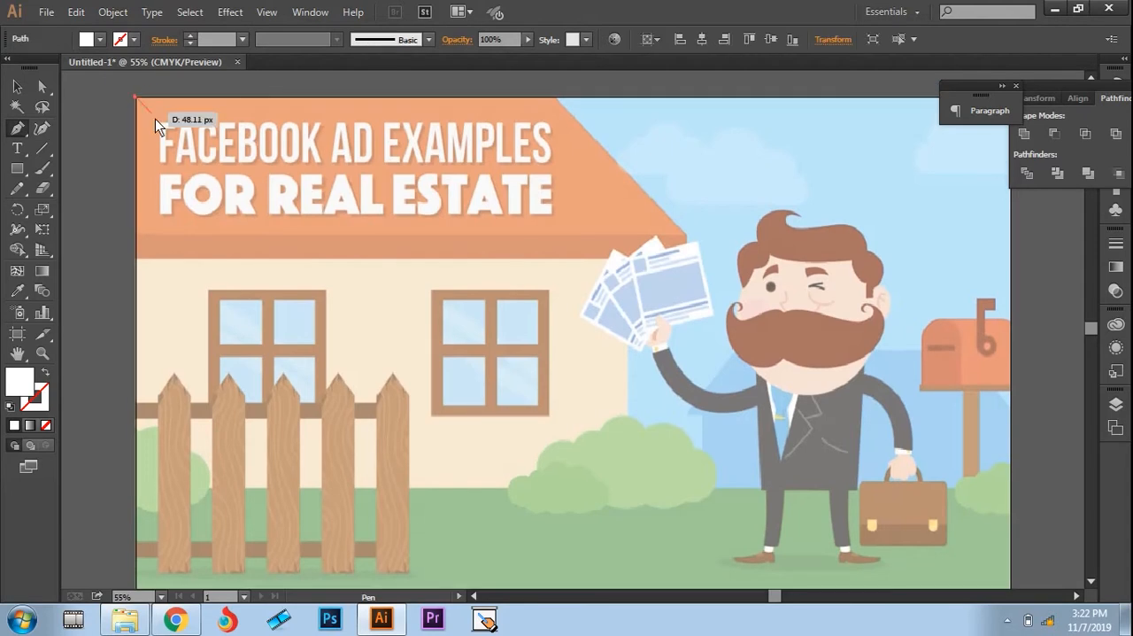
{"action": "left_click", "coordinate": [556, 98]}
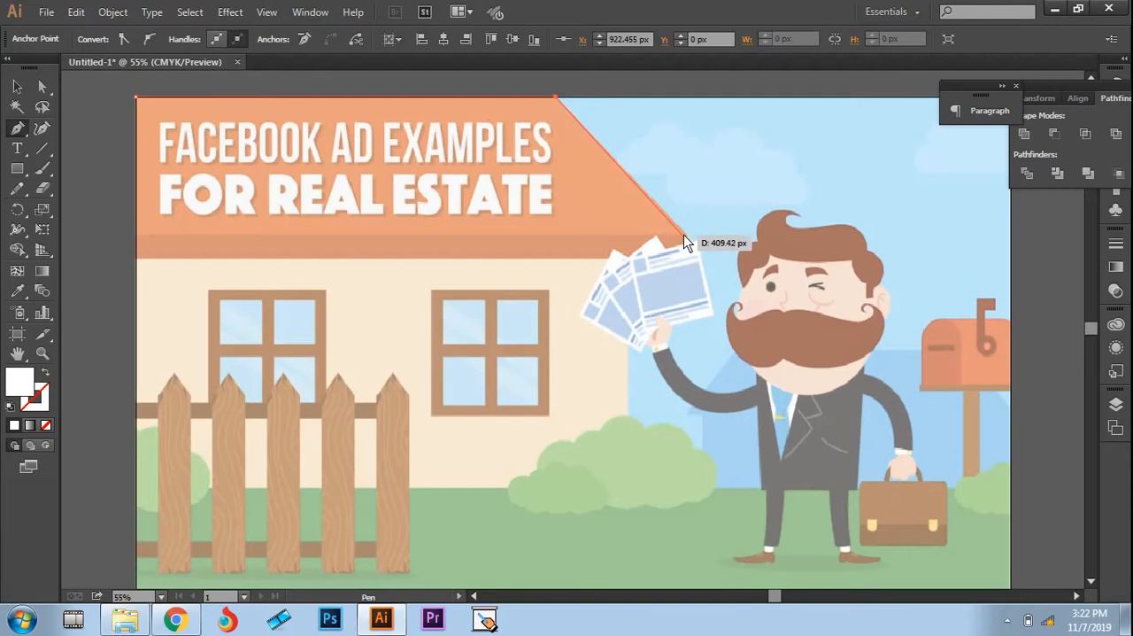
{"action": "left_click", "coordinate": [687, 235]}
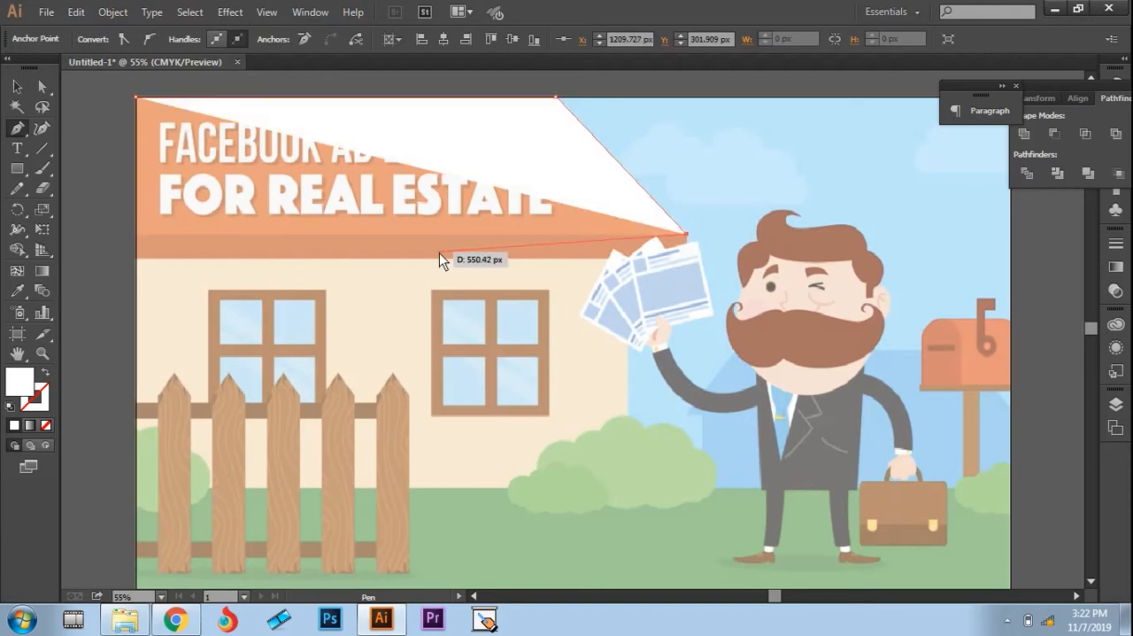
{"action": "key", "text": "ctrl+z"}
{"action": "key", "text": "ctrl+z"}
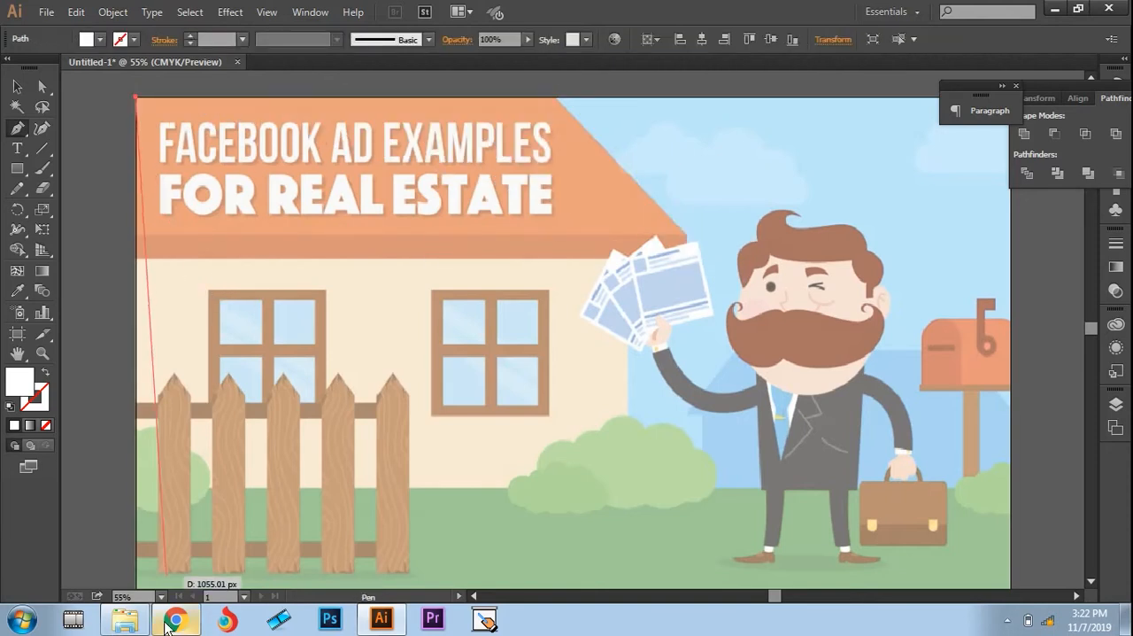
Step: Trace the house silhouette around the wall's base, its outer edge, the eave overhang and the sloped roof, closing the path at its first anchor
{"action": "left_click", "coordinate": [135, 486]}
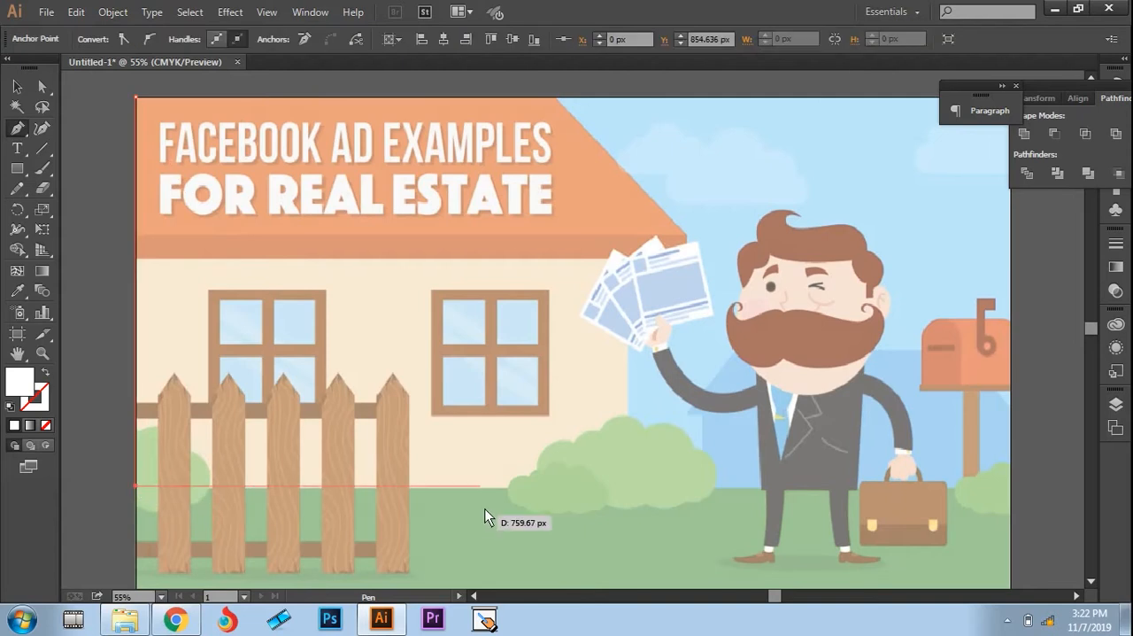
{"action": "left_click", "coordinate": [626, 487]}
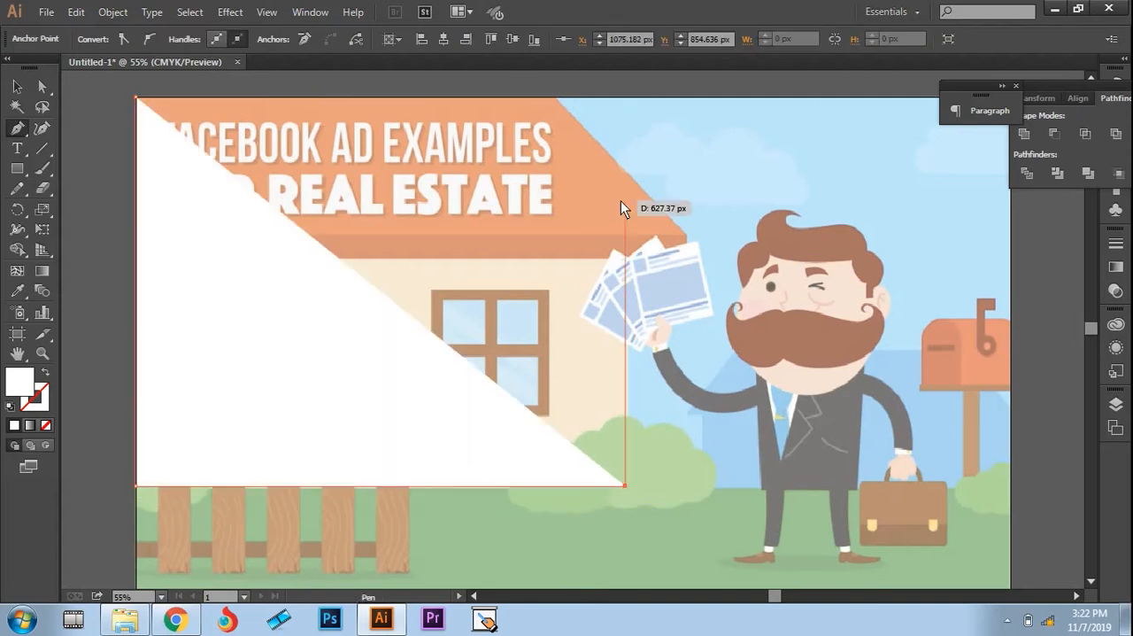
{"action": "left_click", "coordinate": [625, 261]}
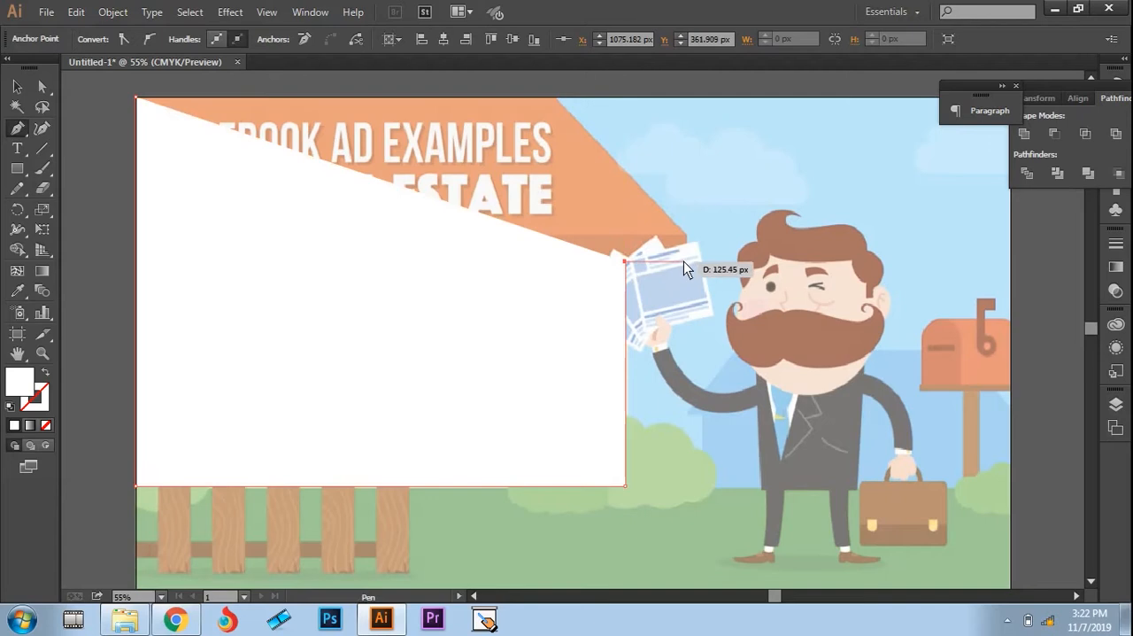
{"action": "left_click", "coordinate": [687, 261]}
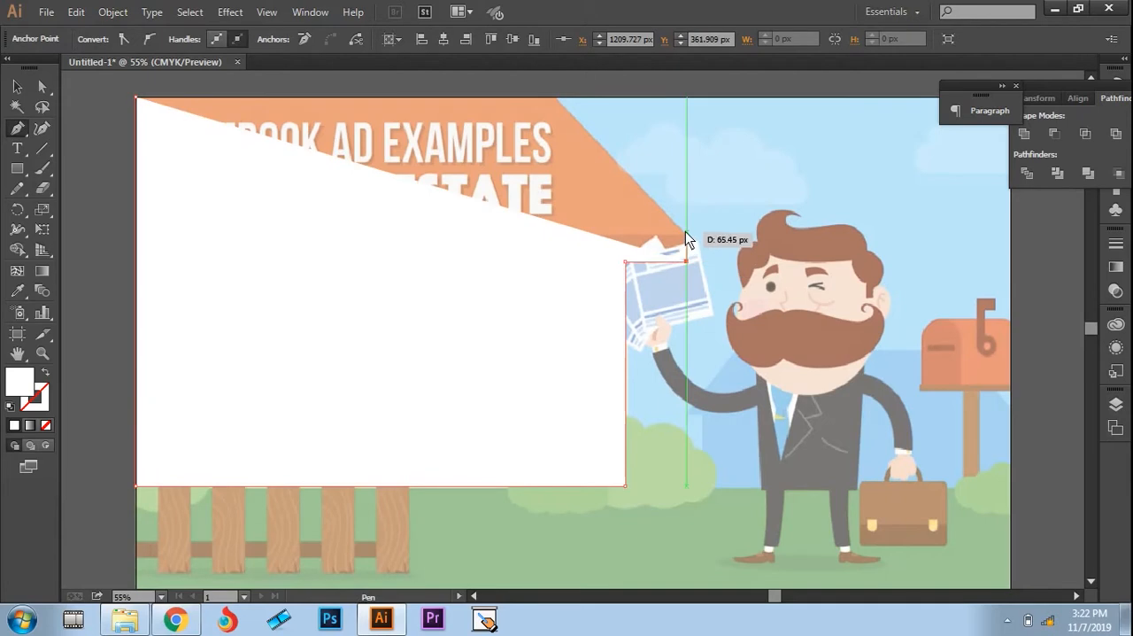
{"action": "left_click", "coordinate": [687, 230]}
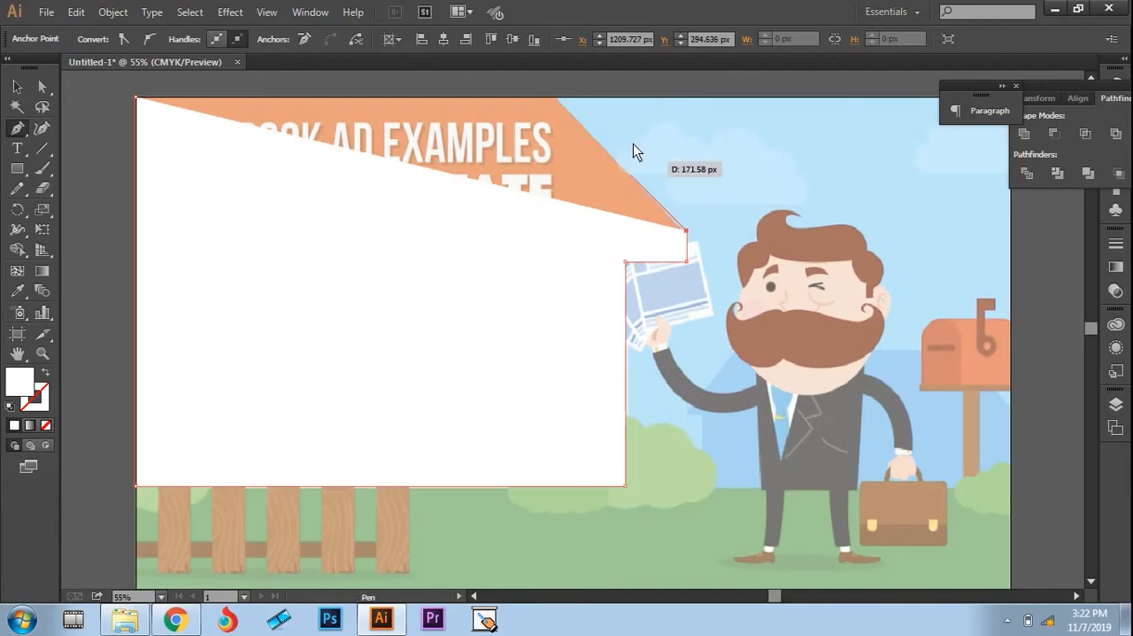
{"action": "left_click", "coordinate": [553, 96]}
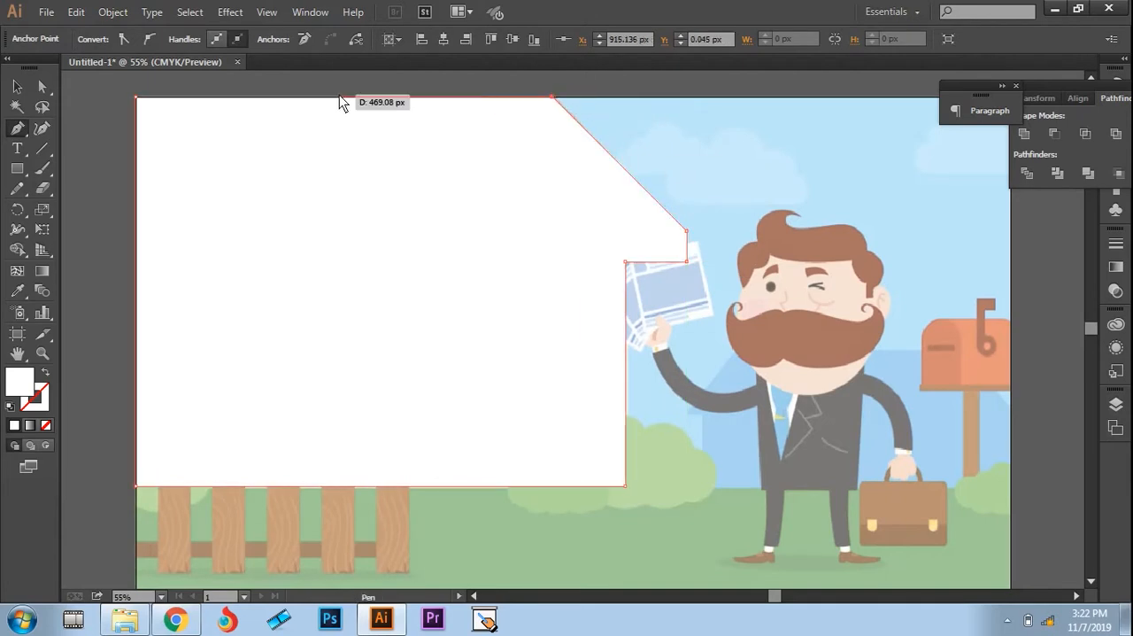
{"action": "left_click", "coordinate": [135, 97]}
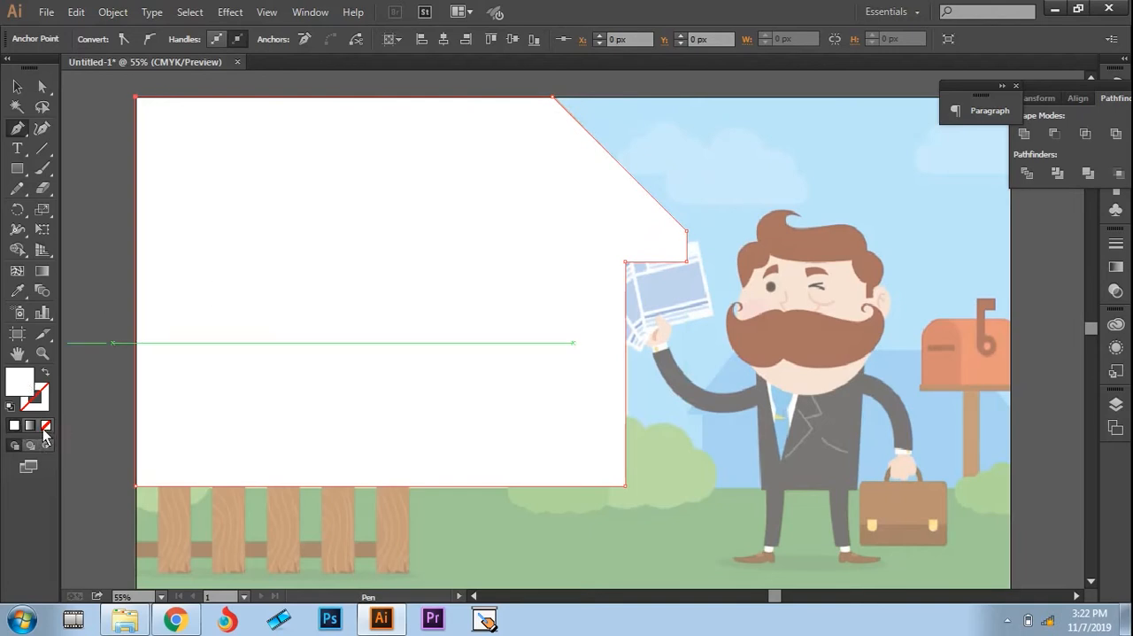
Step: Give the house outline no fill and a black stroke, and deselect it
{"action": "left_click", "coordinate": [45, 426]}
{"action": "left_click", "coordinate": [43, 407]}
{"action": "left_click", "coordinate": [15, 425]}
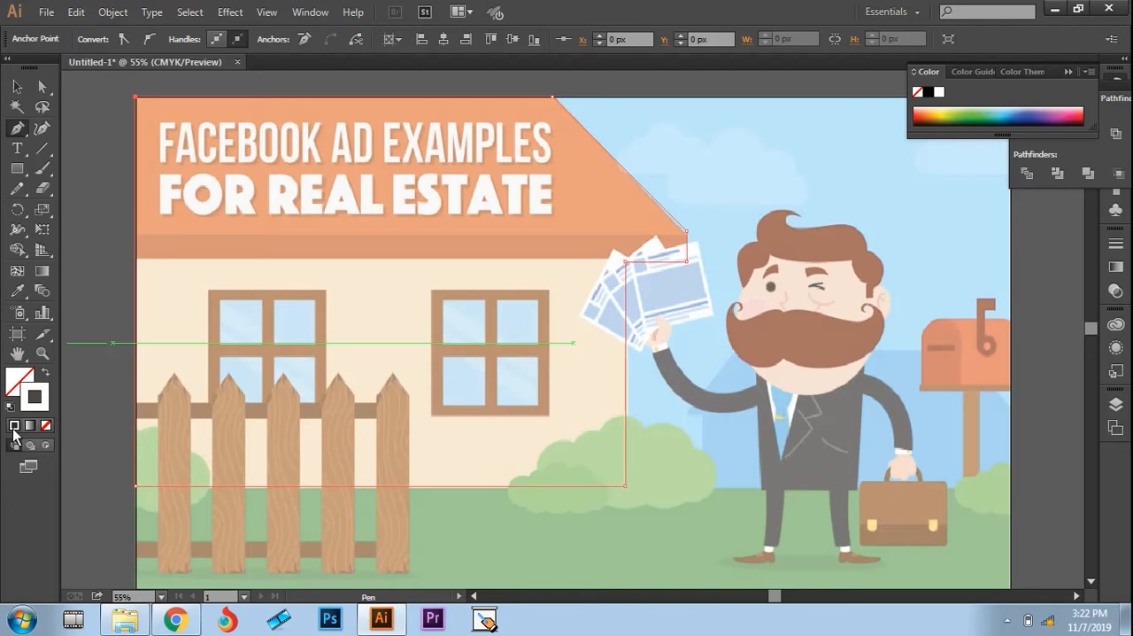
{"action": "double_click", "coordinate": [41, 404]}
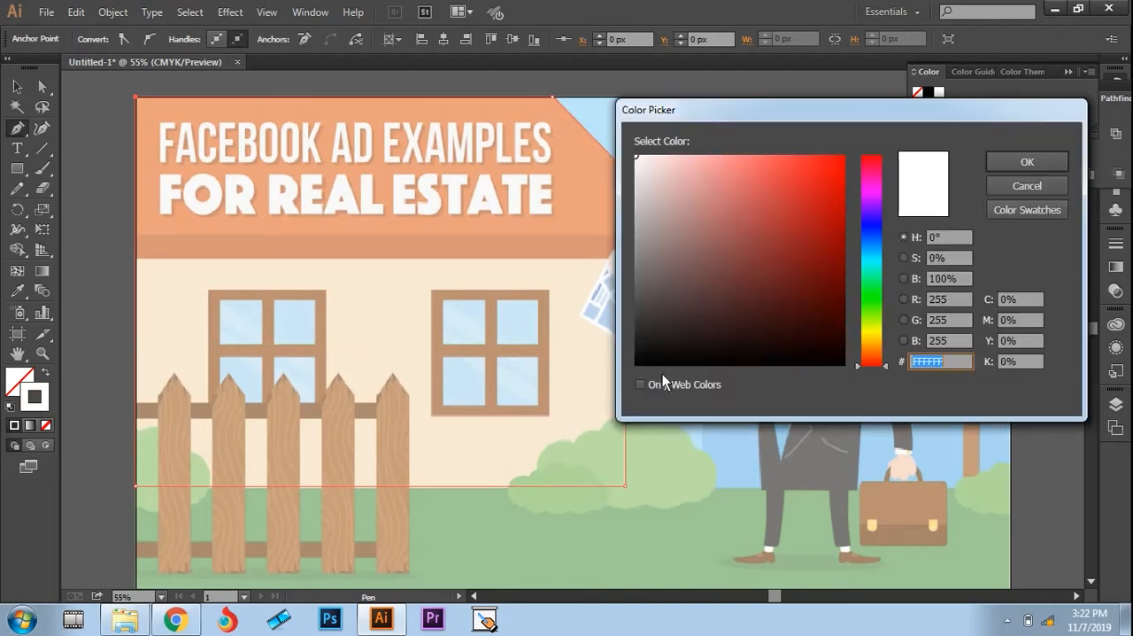
{"action": "left_click", "coordinate": [652, 364]}
{"action": "left_click", "coordinate": [1018, 163]}
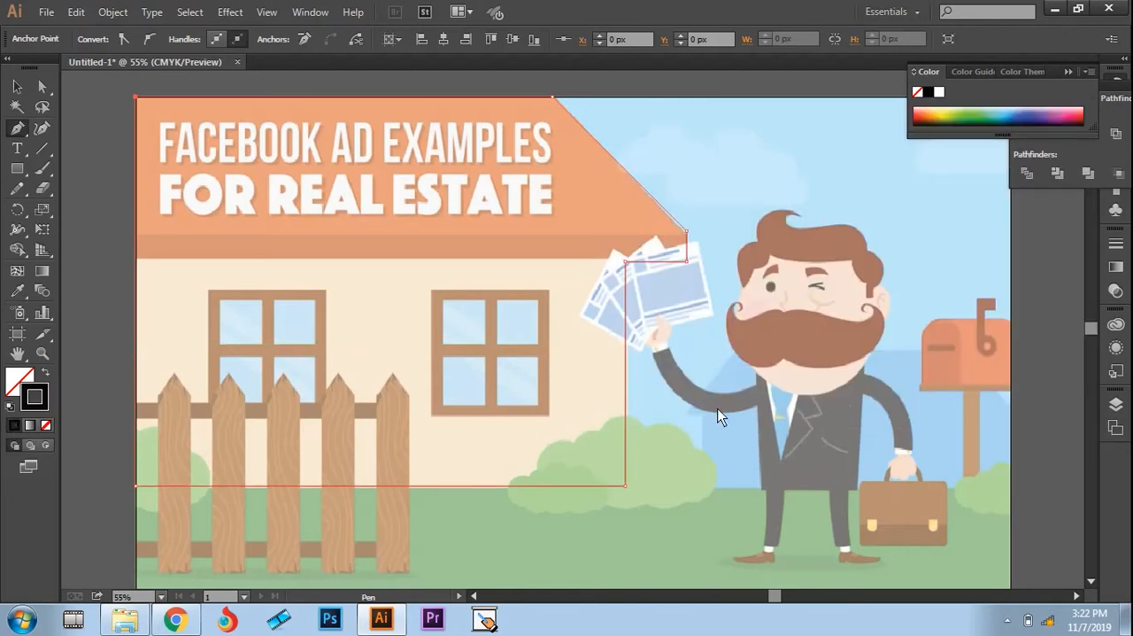
{"action": "key", "text": "v"}
{"action": "left_click", "coordinate": [659, 419]}
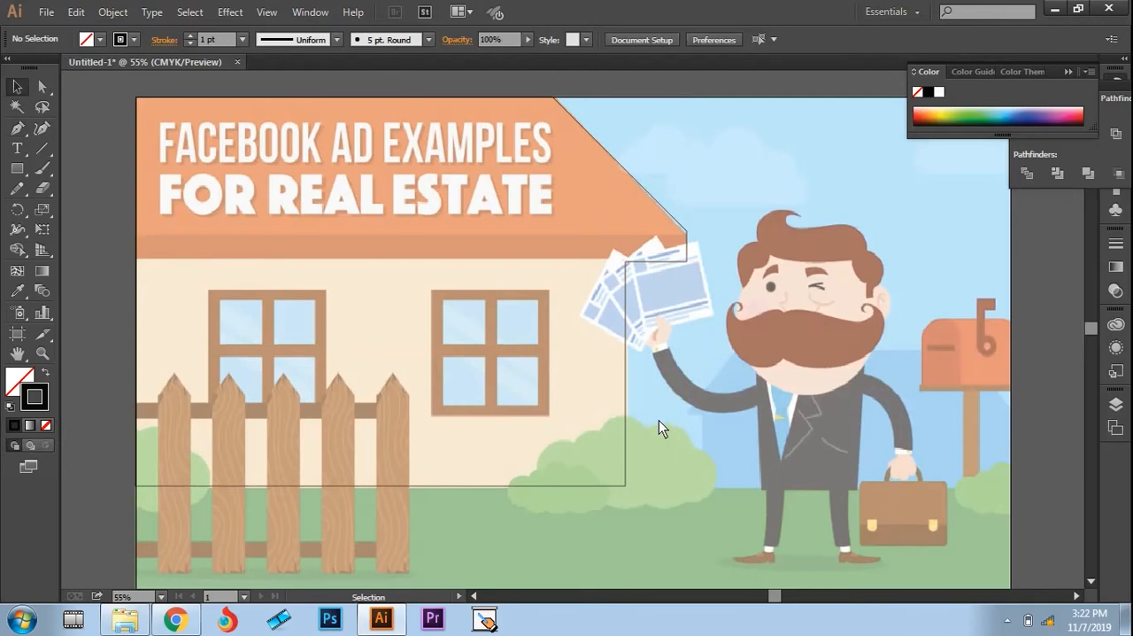
Step: Draw a rectangle over the darker eave band spanning the full width of the roof
{"action": "key", "text": "m"}
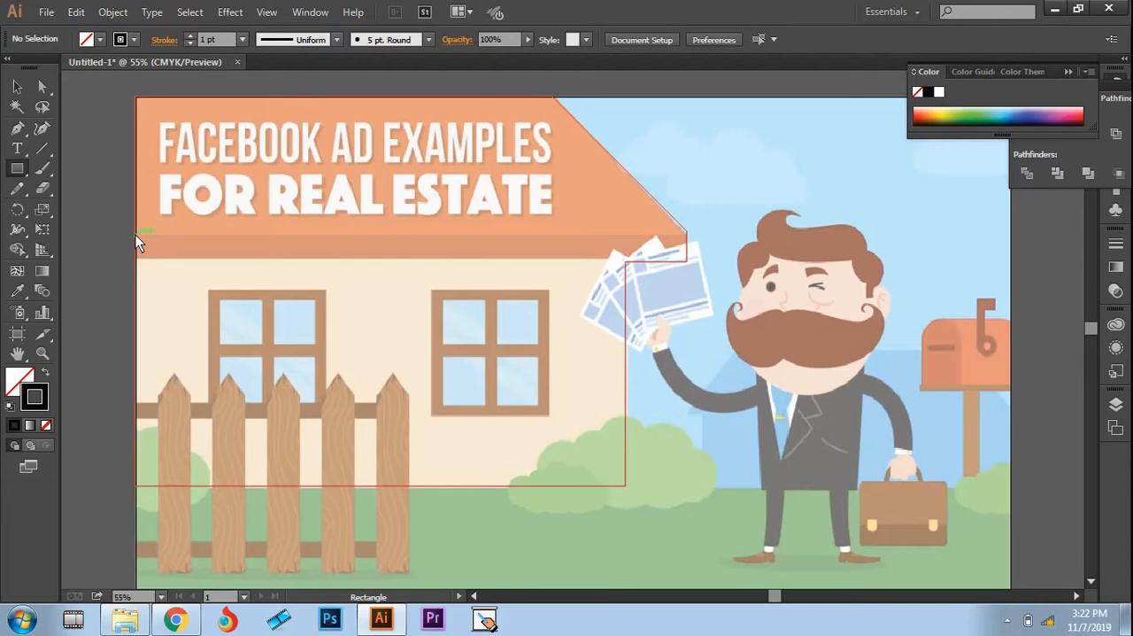
{"action": "mouse_move", "coordinate": [136, 235]}
{"action": "left_mouse_down"}
{"action": "mouse_move", "coordinate": [699, 234]}
{"action": "mouse_move", "coordinate": [703, 258]}
{"action": "mouse_move", "coordinate": [689, 261]}
{"action": "left_mouse_up"}
{"action": "key", "text": "v"}
{"action": "left_click", "coordinate": [723, 240]}
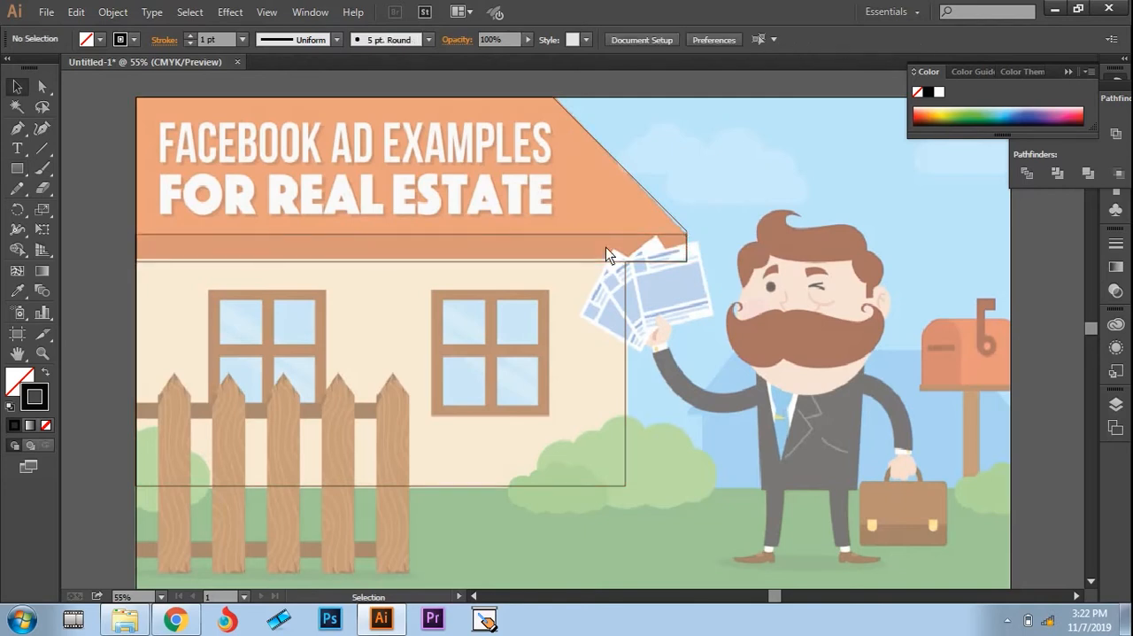
{"action": "left_click", "coordinate": [548, 239]}
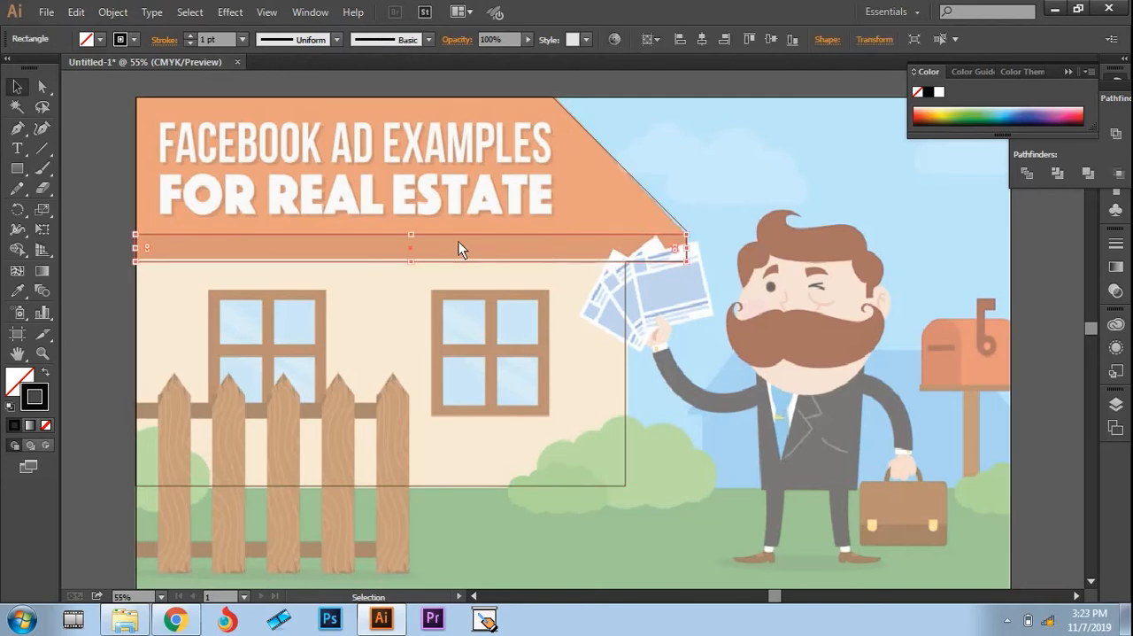
{"action": "left_click_drag", "start_coordinate": [410, 236], "coordinate": [410, 230]}
{"action": "left_click", "coordinate": [749, 198]}
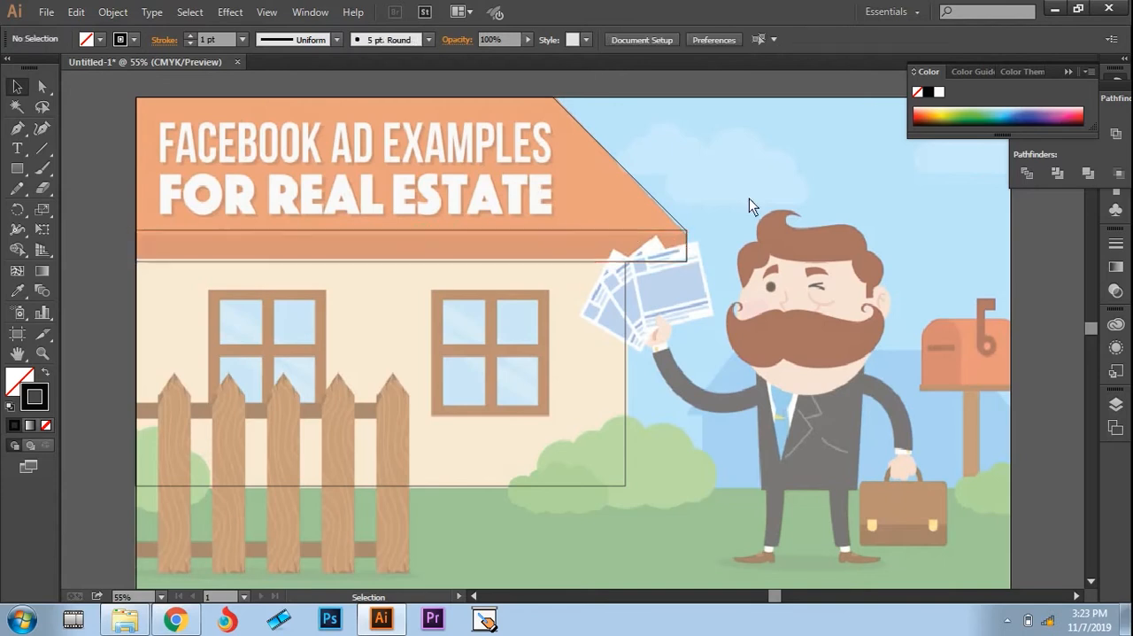
{"action": "key", "text": "ctrl+z"}
{"action": "left_click", "coordinate": [744, 207]}
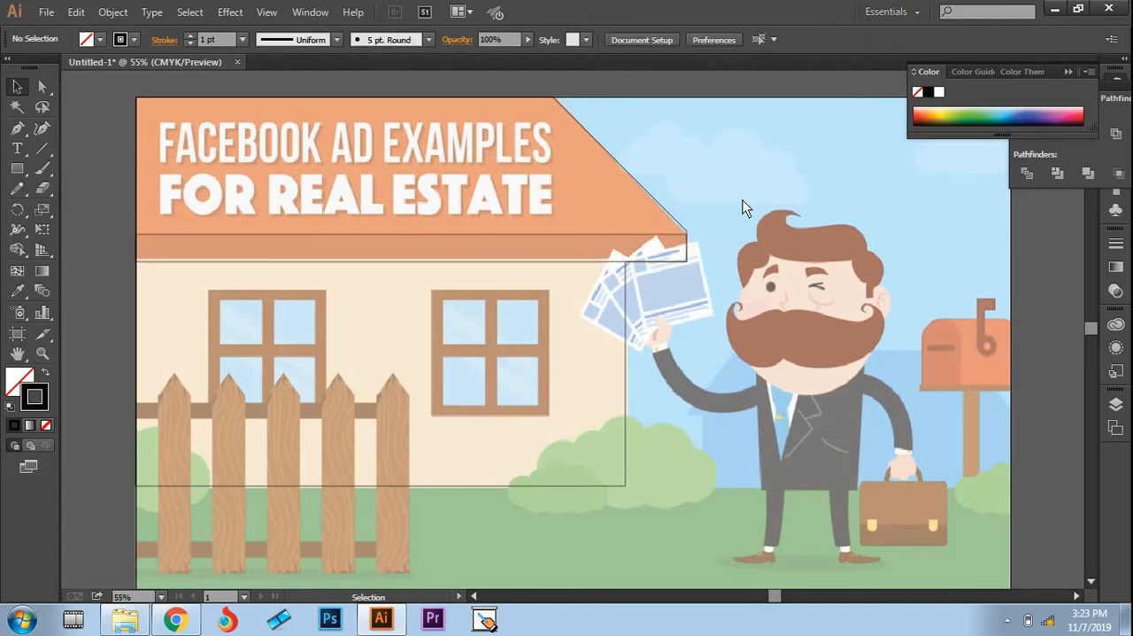
Step: Extend the eave rectangle's upper edge to meet the roof's outer corner on the traced outline
{"action": "key", "text": "z"}
{"action": "left_click_drag", "start_coordinate": [120, 209], "coordinate": [703, 254]}
{"action": "key", "text": "v"}
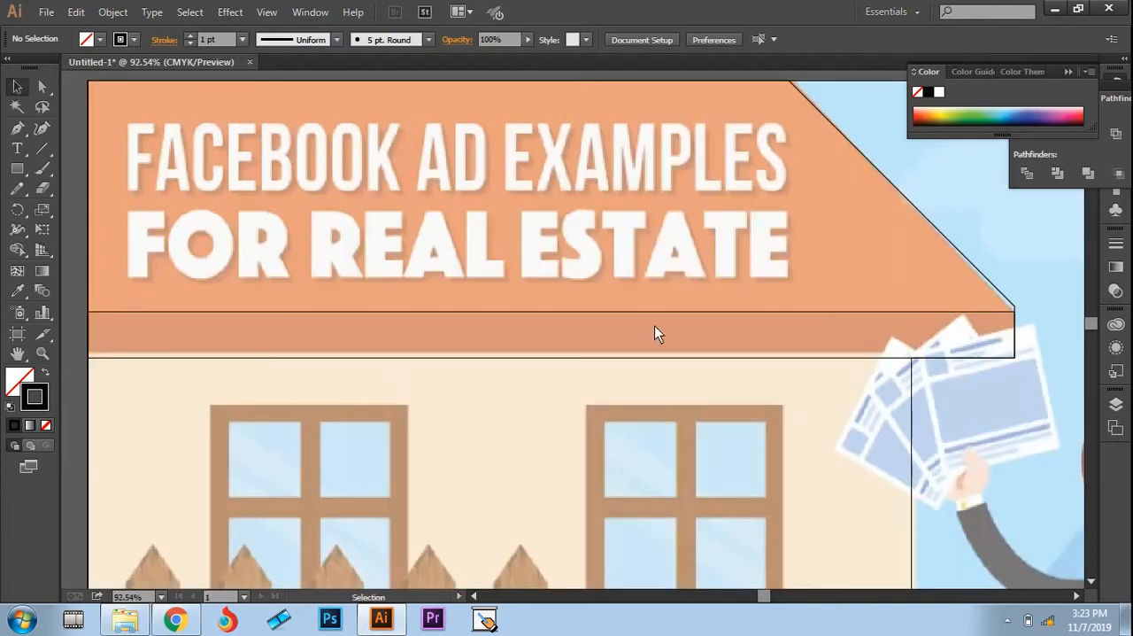
{"action": "left_click", "coordinate": [583, 317]}
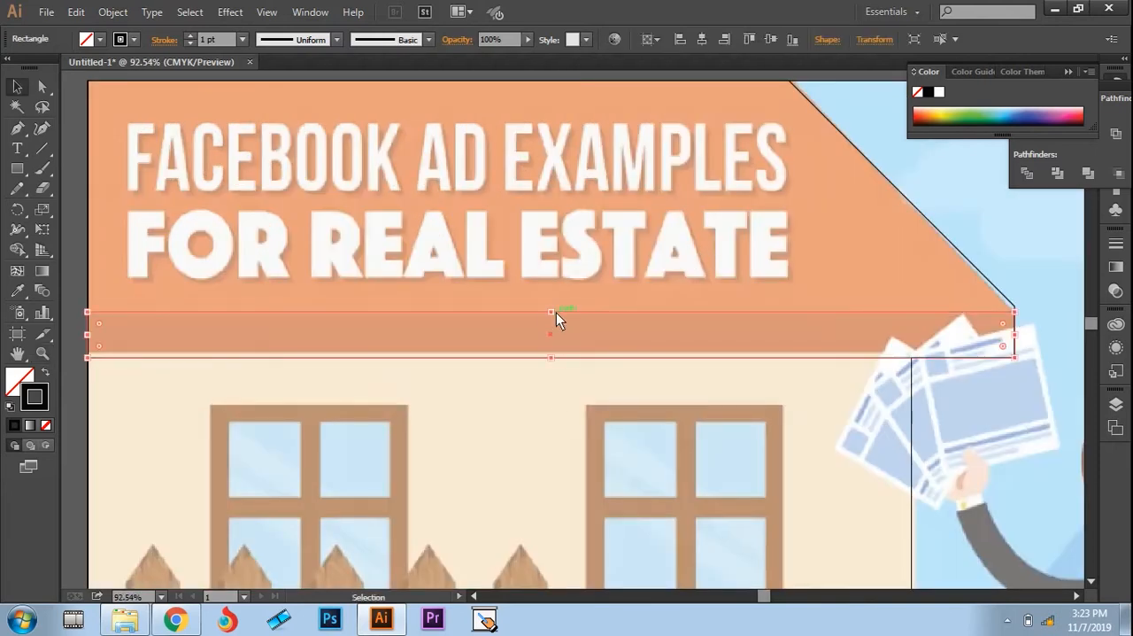
{"action": "left_click_drag", "start_coordinate": [550, 313], "coordinate": [549, 306]}
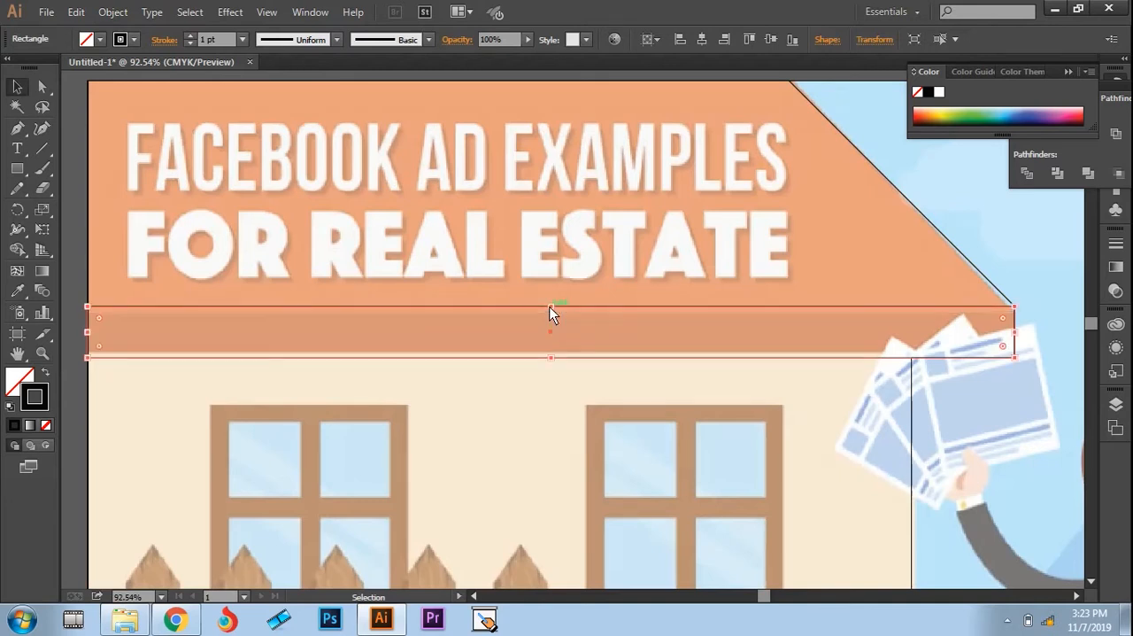
{"action": "left_click", "coordinate": [995, 252]}
Step: Select the house outline and the eave rectangle together, use the Shape Builder on the wall area, and clear the selection
{"action": "key", "text": "z"}
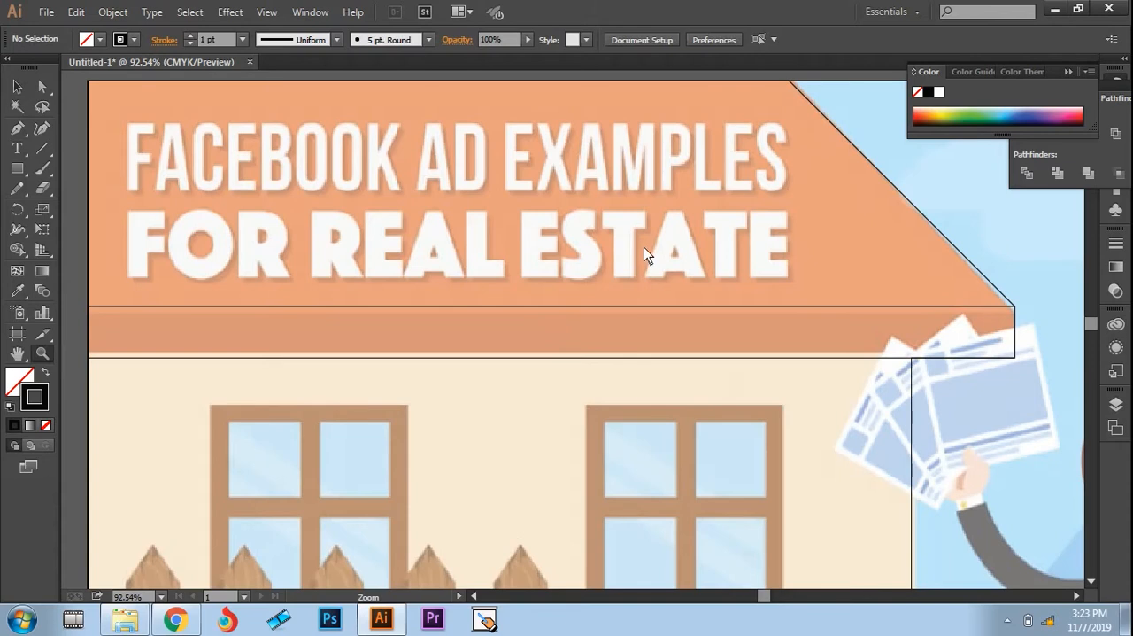
{"action": "key", "text": "ctrl+0"}
{"action": "key", "text": "v"}
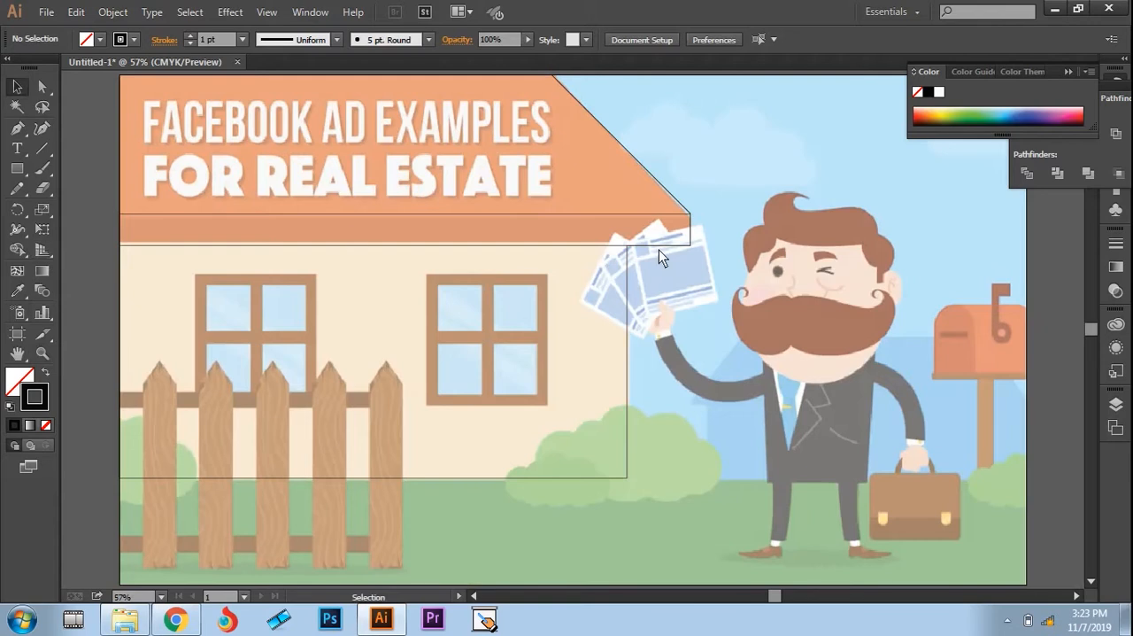
{"action": "left_click_drag", "start_coordinate": [700, 165], "coordinate": [426, 479]}
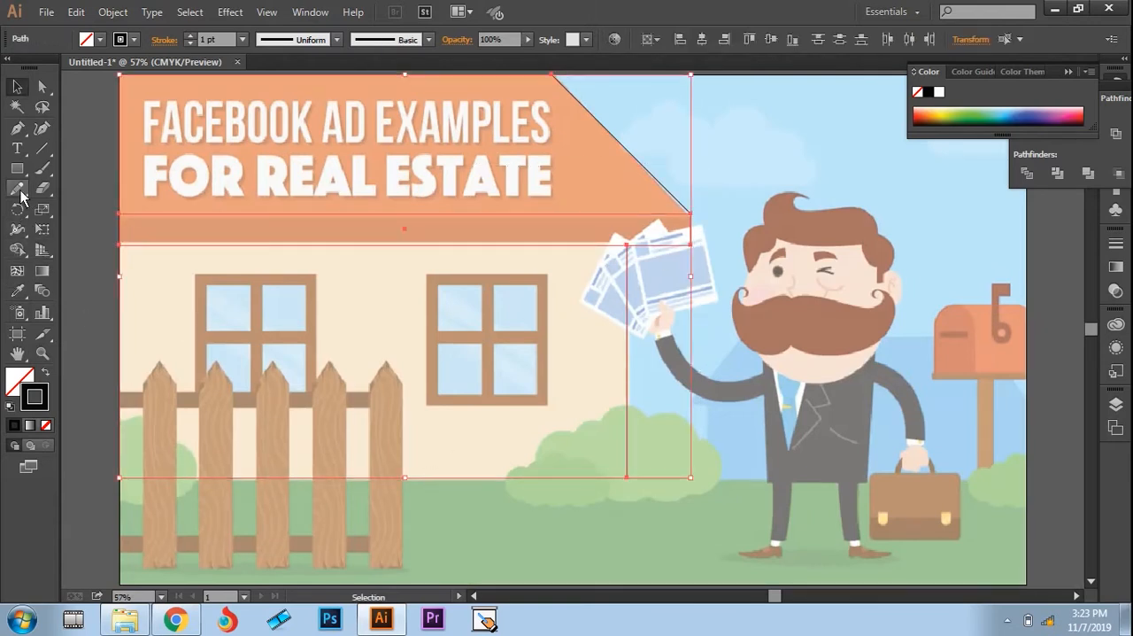
{"action": "left_click", "coordinate": [17, 250]}
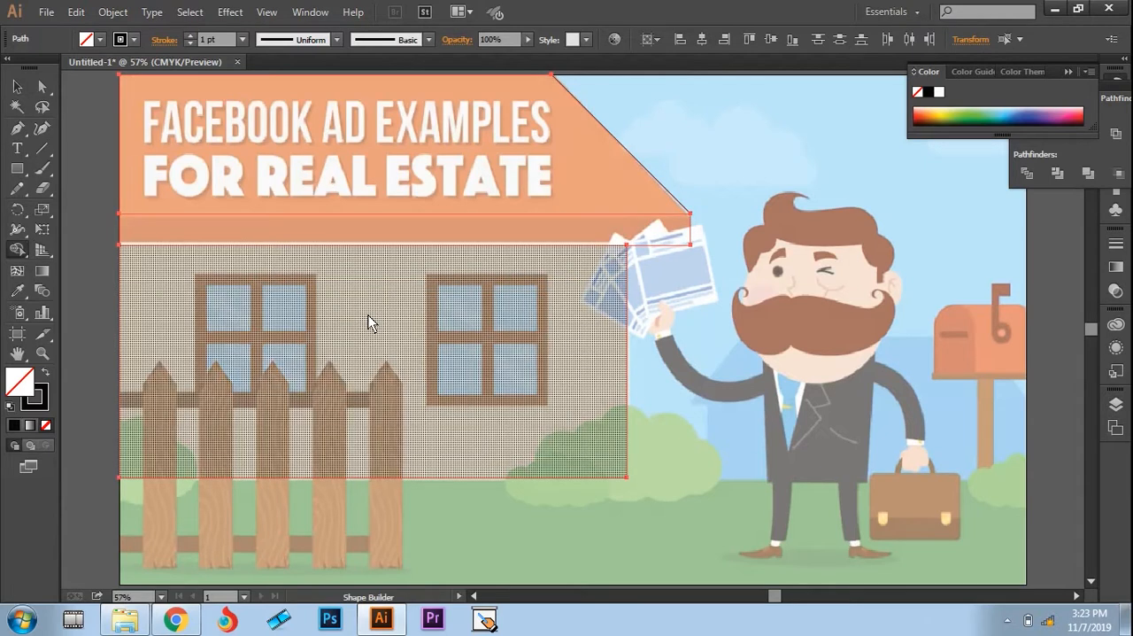
{"action": "key", "text": "v"}
{"action": "left_click", "coordinate": [782, 177]}
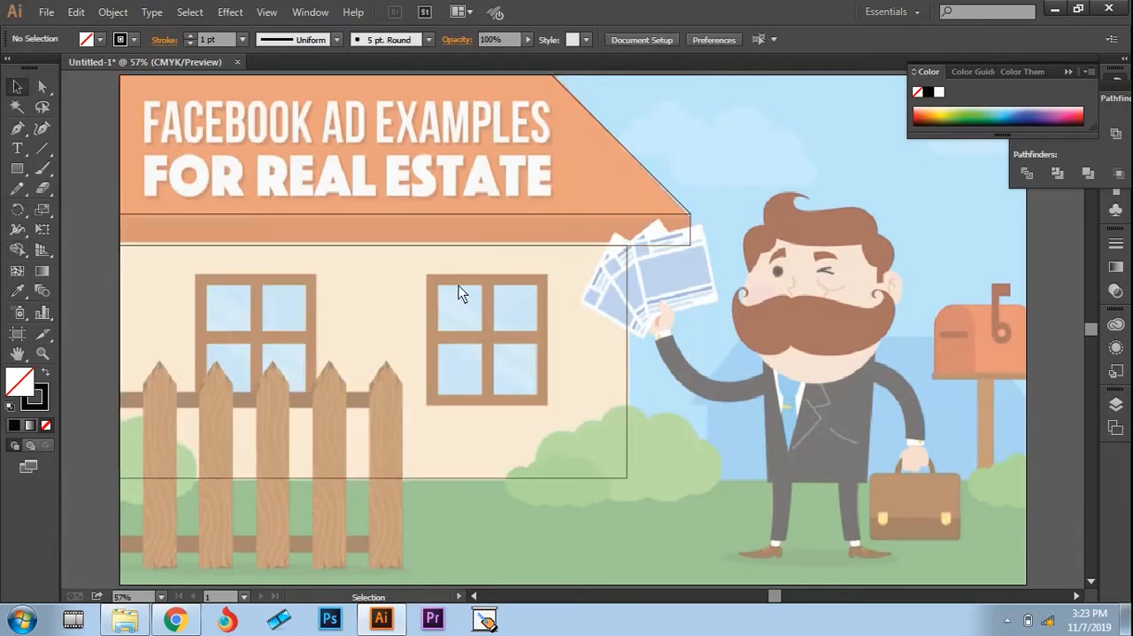
Step: Fill the roof shape with the orange sampled from the reference roof using the Eyedropper, and deselect it
{"action": "left_click", "coordinate": [636, 157]}
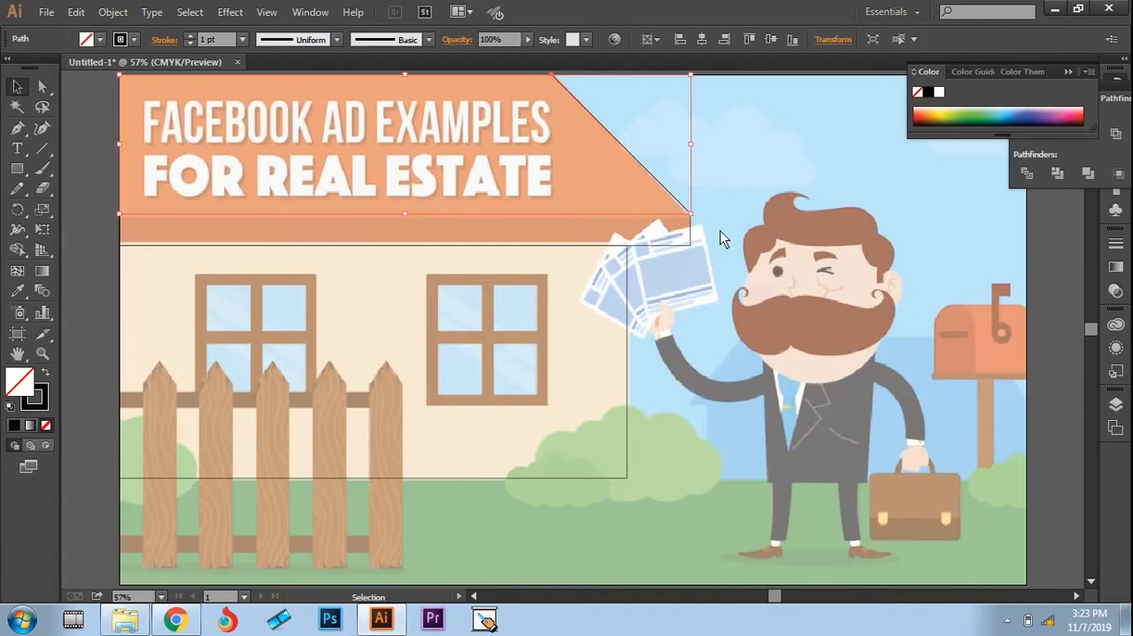
{"action": "key", "text": "i"}
{"action": "left_click", "coordinate": [618, 188]}
{"action": "key", "text": "v"}
{"action": "left_click", "coordinate": [698, 208]}
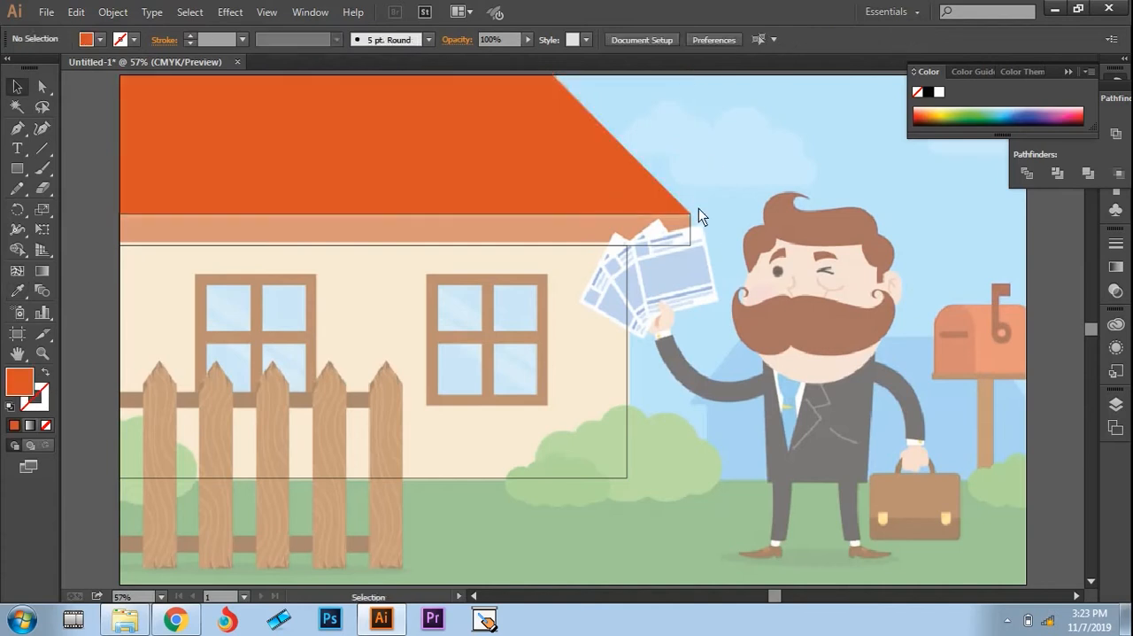
Step: Fill the eave band with the darker red-orange sampled from the reference eave, and deselect it
{"action": "left_click", "coordinate": [664, 245]}
{"action": "key", "text": "i"}
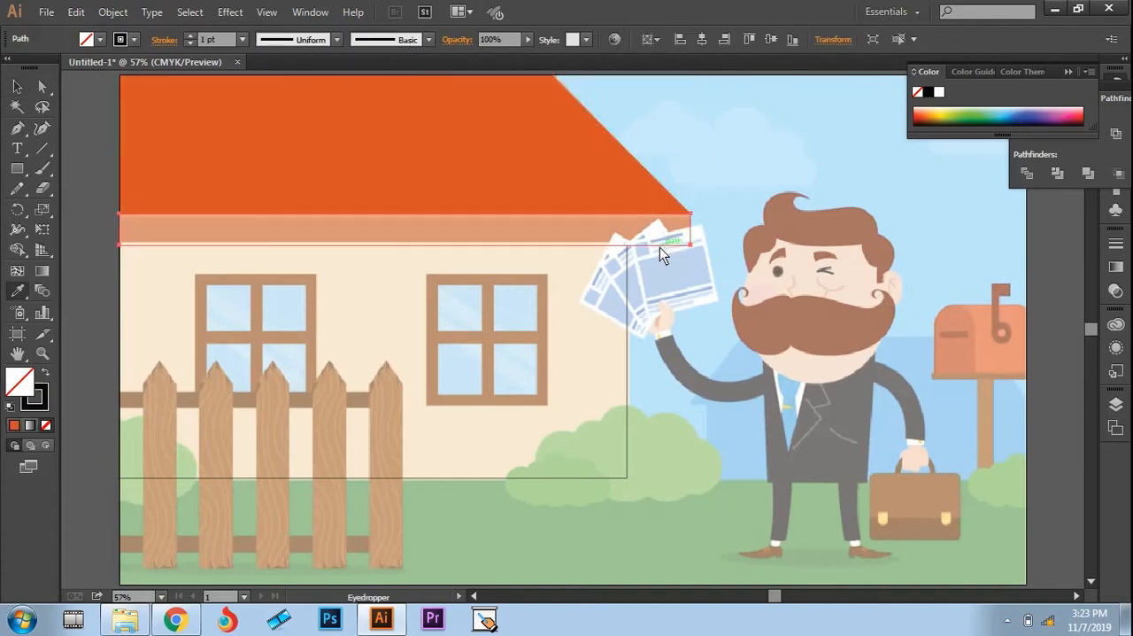
{"action": "left_click", "coordinate": [543, 234]}
{"action": "key", "text": "v"}
{"action": "left_click", "coordinate": [675, 325]}
Step: Draw an unfilled rectangle along the middle of the frame of the window nearest the man
{"action": "left_click", "coordinate": [626, 325]}
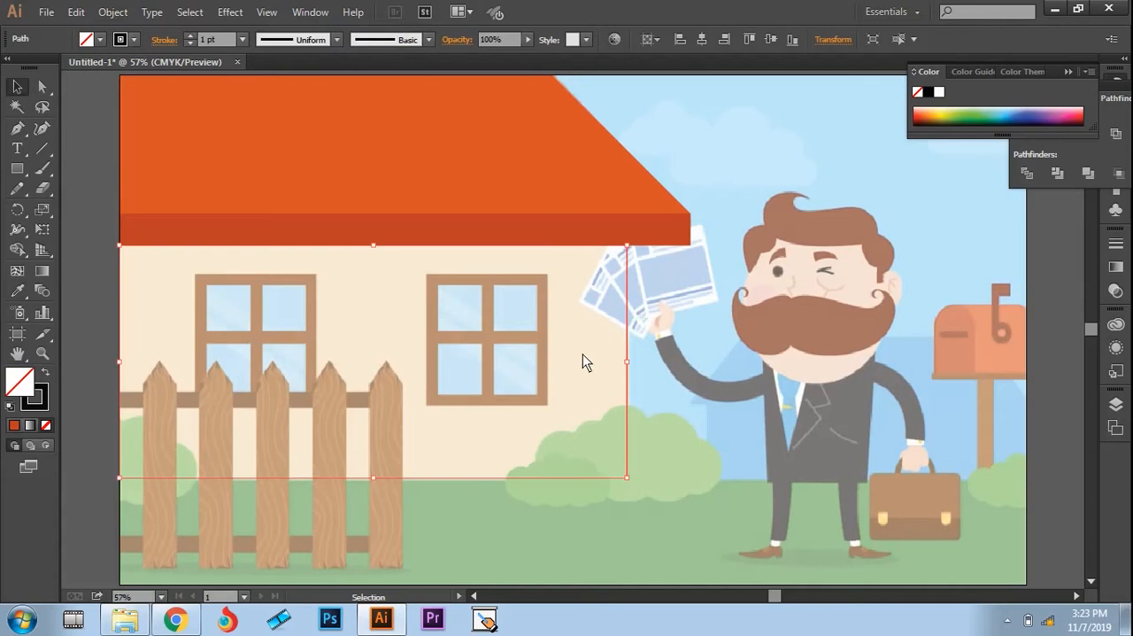
{"action": "left_click", "coordinate": [630, 363]}
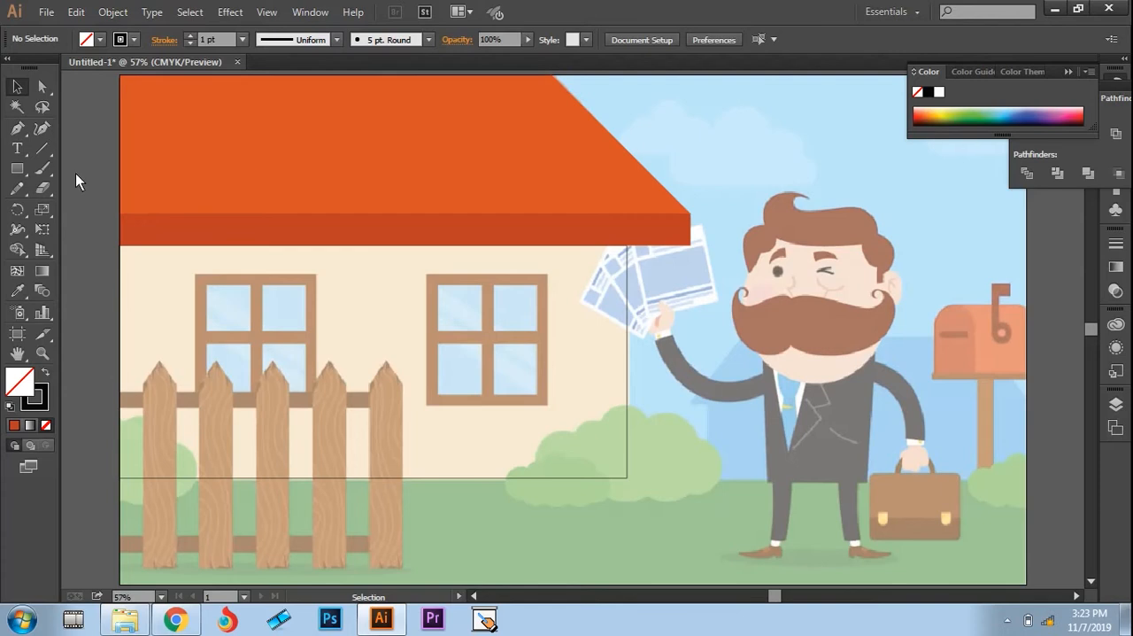
{"action": "left_click", "coordinate": [16, 171]}
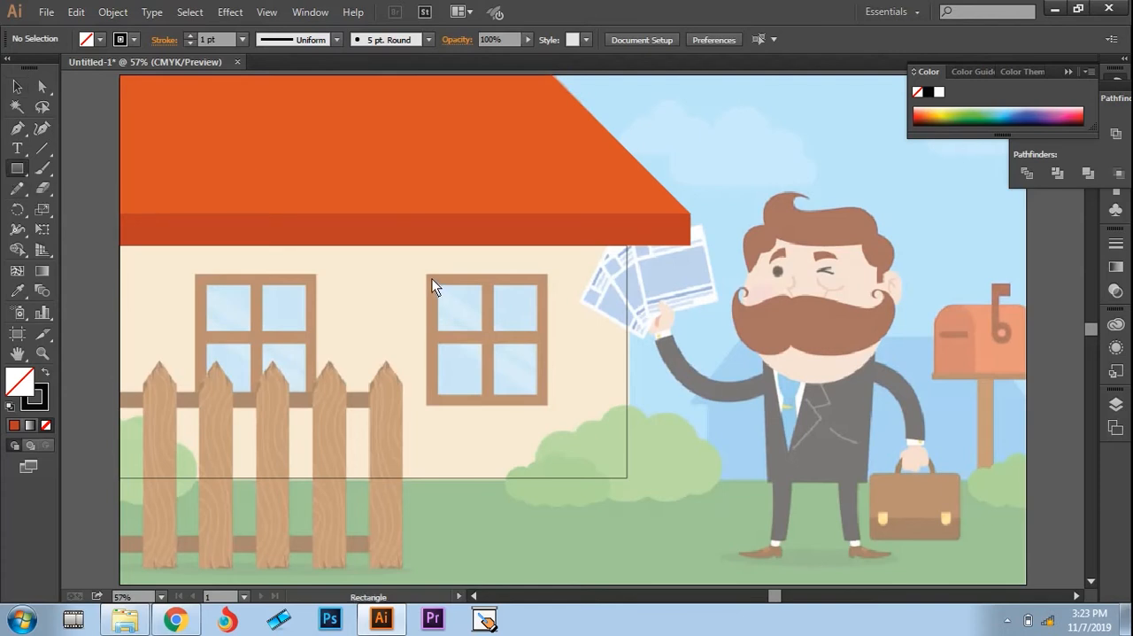
{"action": "left_click_drag", "start_coordinate": [432, 278], "coordinate": [541, 400]}
{"action": "key", "text": "v"}
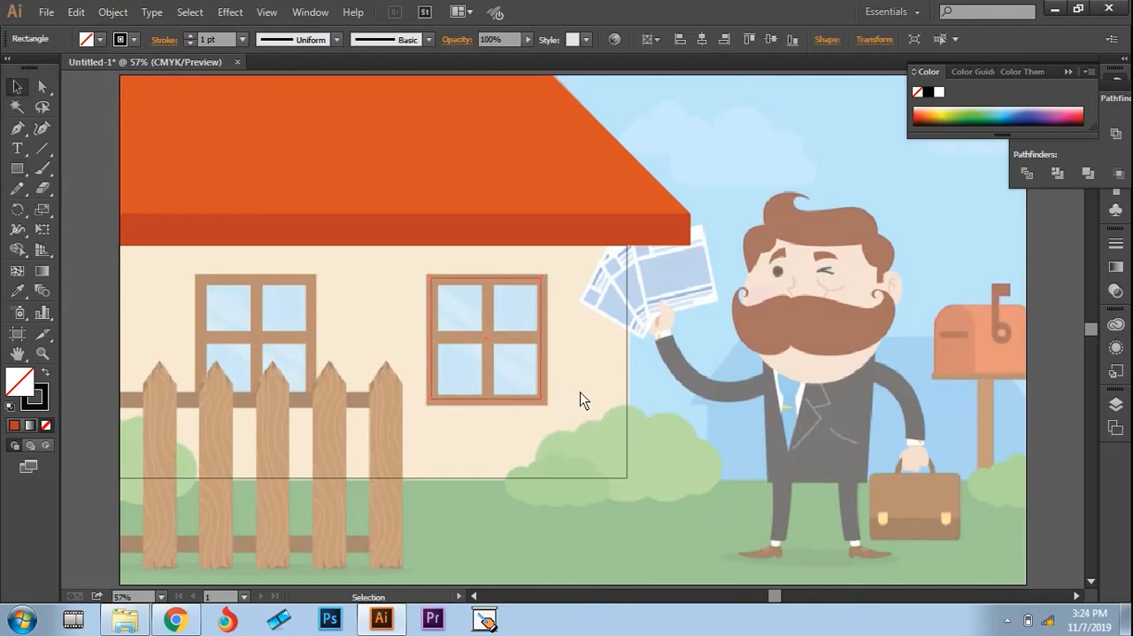
{"action": "left_click", "coordinate": [422, 298]}
Step: Set the window rectangle's stroke weight to 18 pt and deselect it
{"action": "key", "text": "z"}
{"action": "left_click_drag", "start_coordinate": [415, 270], "coordinate": [565, 446]}
{"action": "key", "text": "v"}
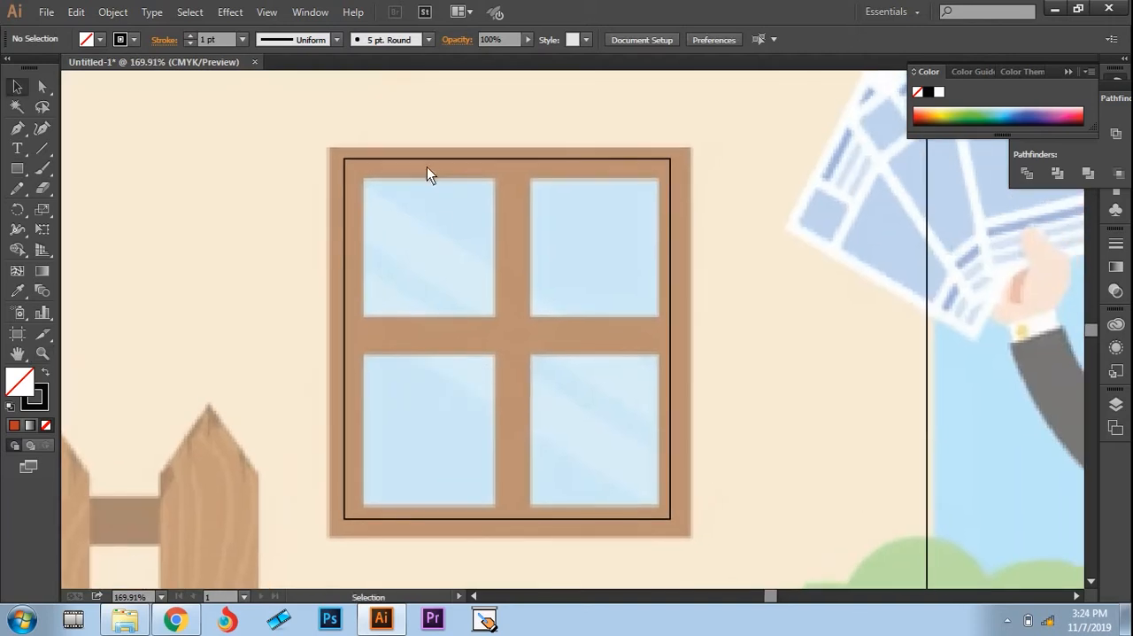
{"action": "left_click", "coordinate": [413, 160]}
{"action": "left_click", "coordinate": [190, 37]}
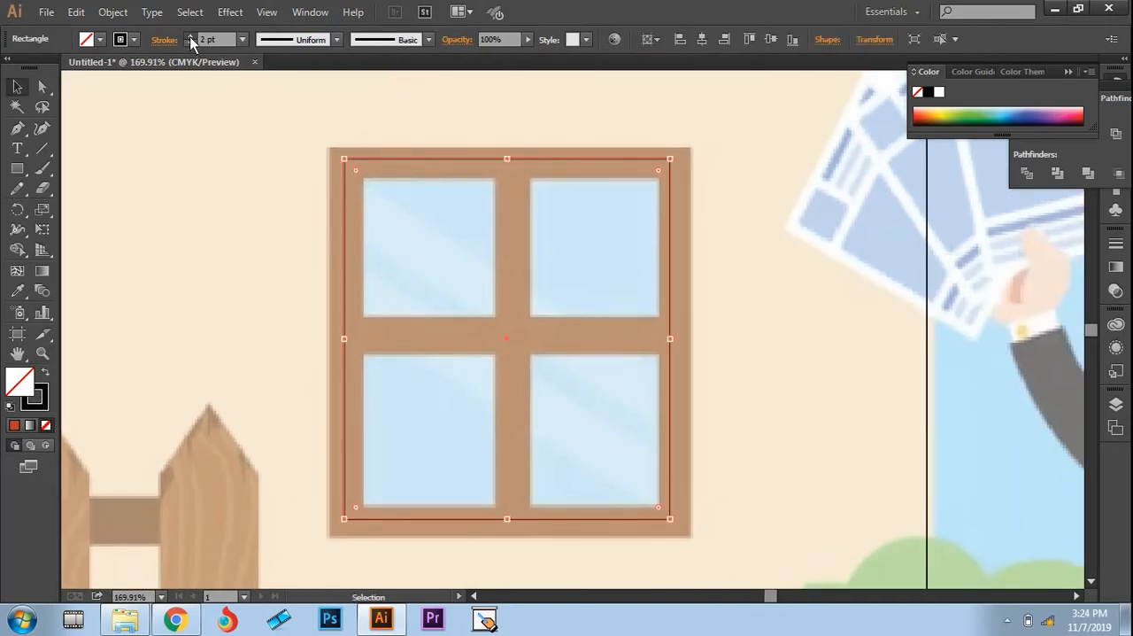
{"action": "left_click", "coordinate": [190, 37]}
{"action": "left_click", "coordinate": [189, 37]}
{"action": "left_click", "coordinate": [189, 37]}
{"action": "left_click", "coordinate": [190, 37]}
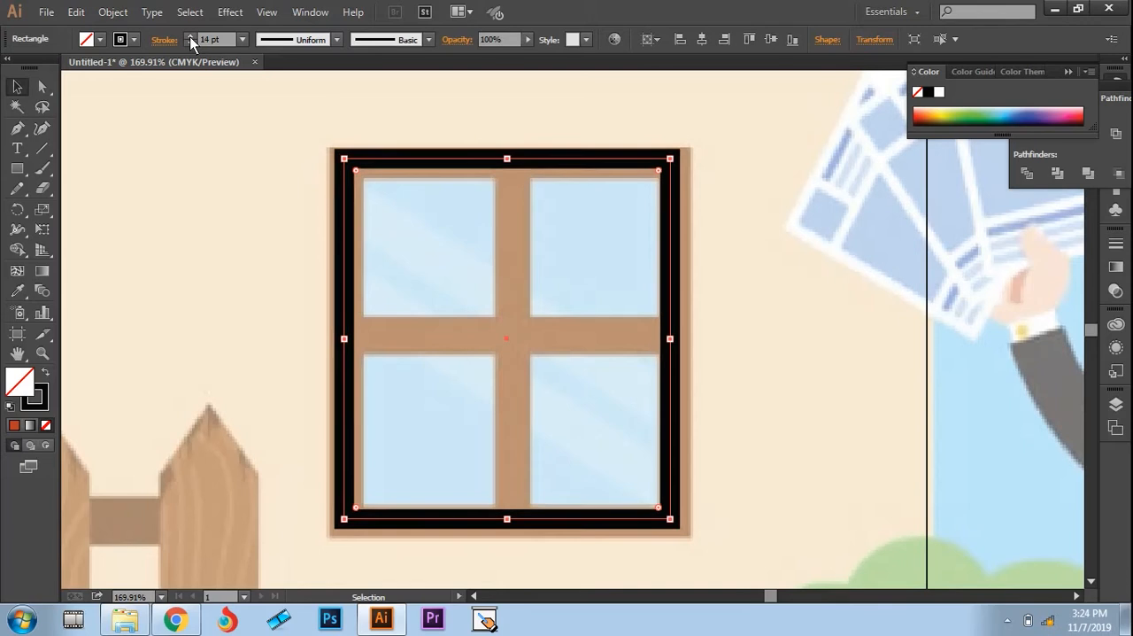
{"action": "left_click", "coordinate": [189, 37]}
{"action": "left_click", "coordinate": [189, 38]}
{"action": "left_click", "coordinate": [190, 37]}
{"action": "left_click", "coordinate": [190, 37]}
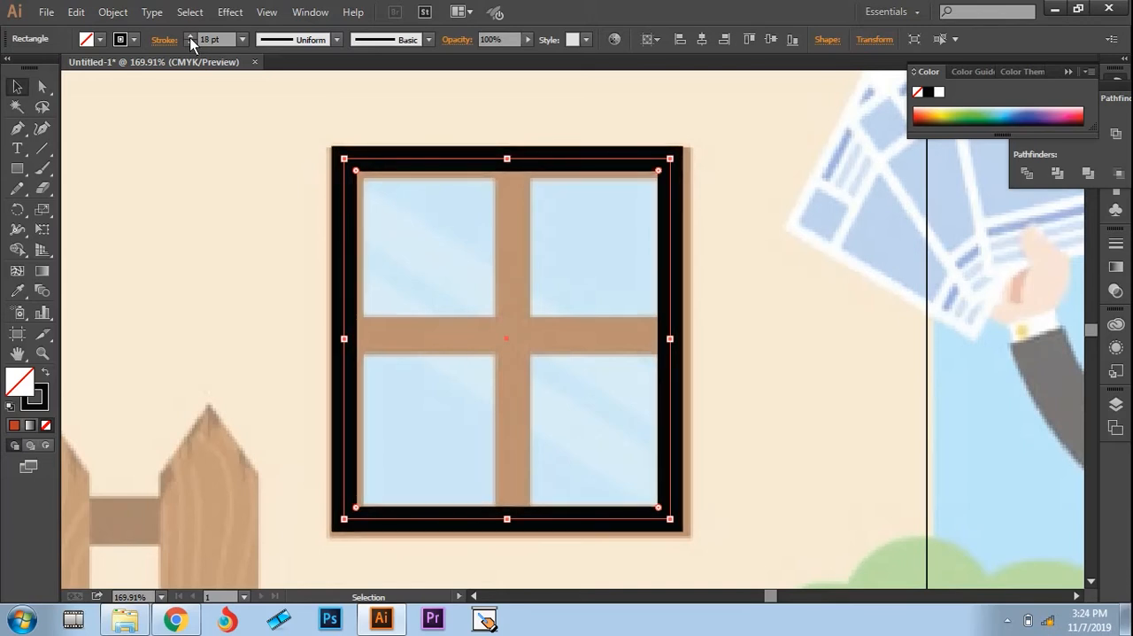
{"action": "left_click", "coordinate": [207, 255]}
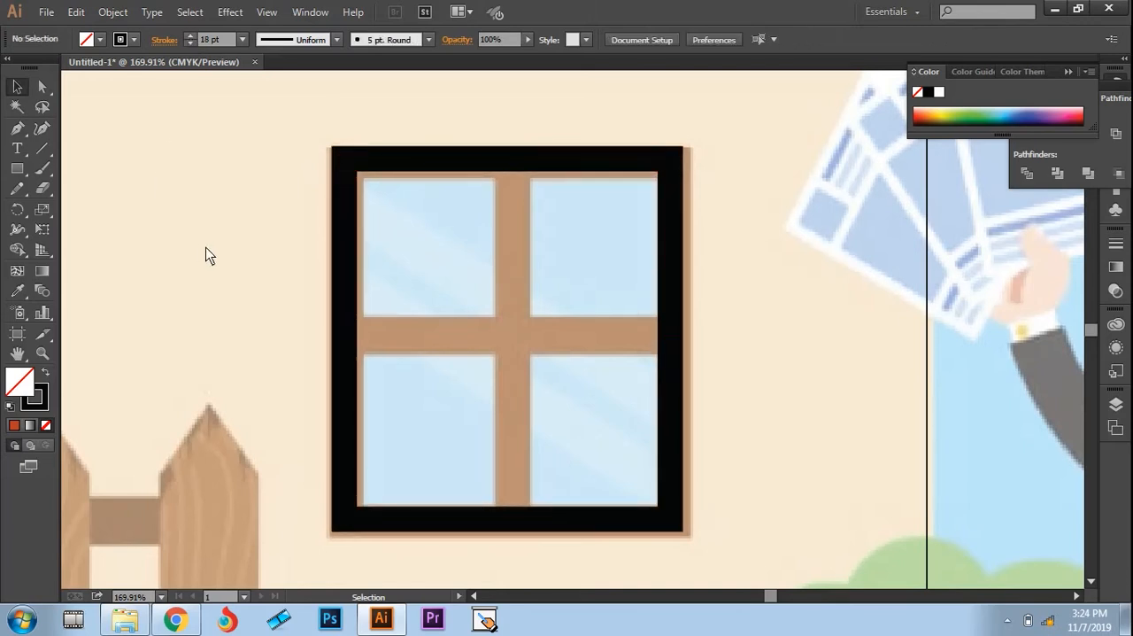
Step: Draw the window's vertical and horizontal crossbars as straight Pen tool lines spanning the frame rectangle
{"action": "key", "text": "p"}
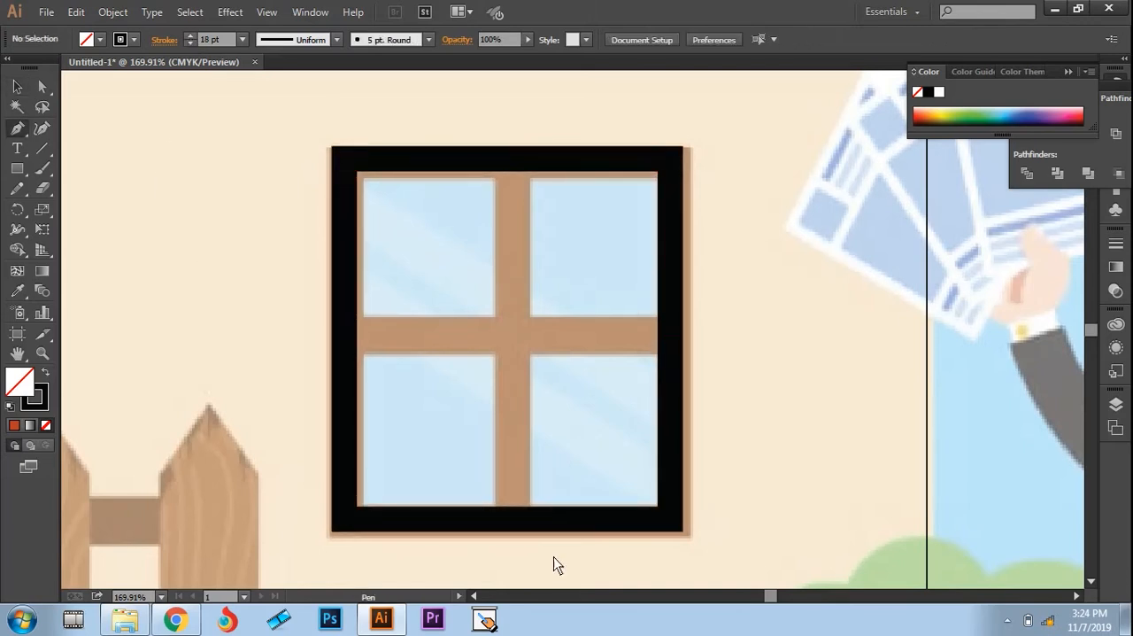
{"action": "left_click", "coordinate": [511, 517]}
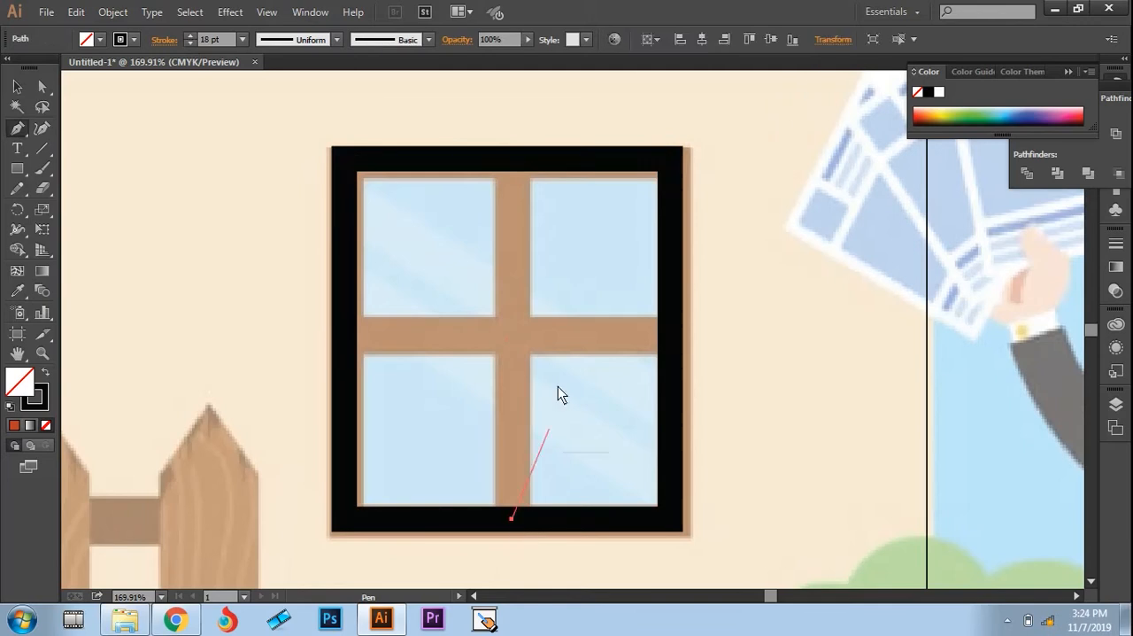
{"action": "left_click", "coordinate": [510, 159]}
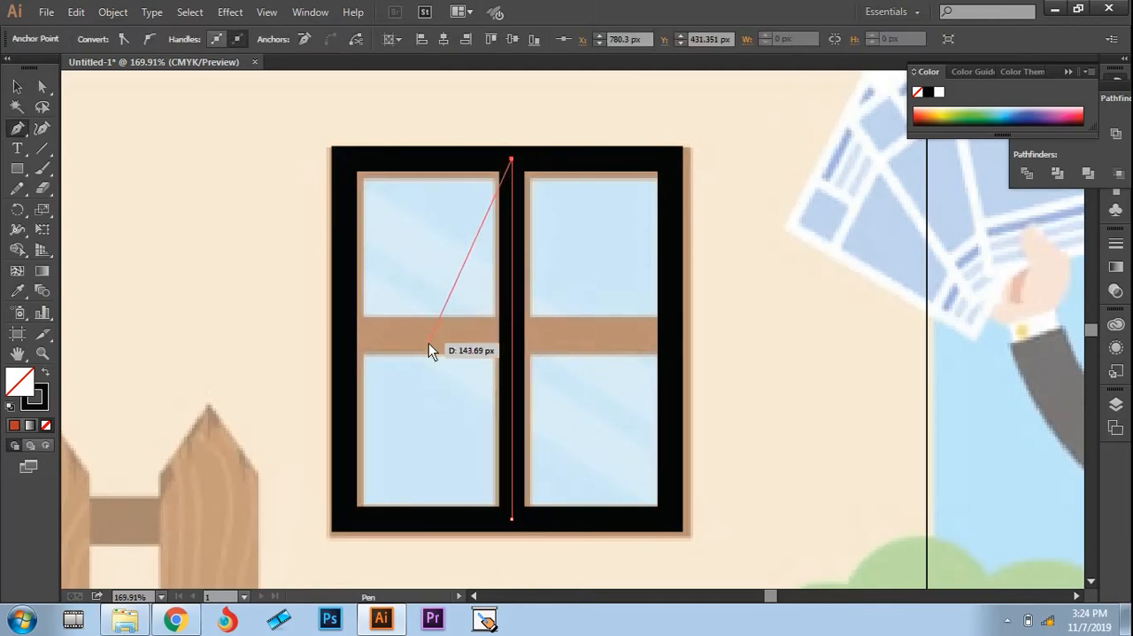
{"action": "key", "text": "Escape"}
{"action": "left_click", "coordinate": [343, 335]}
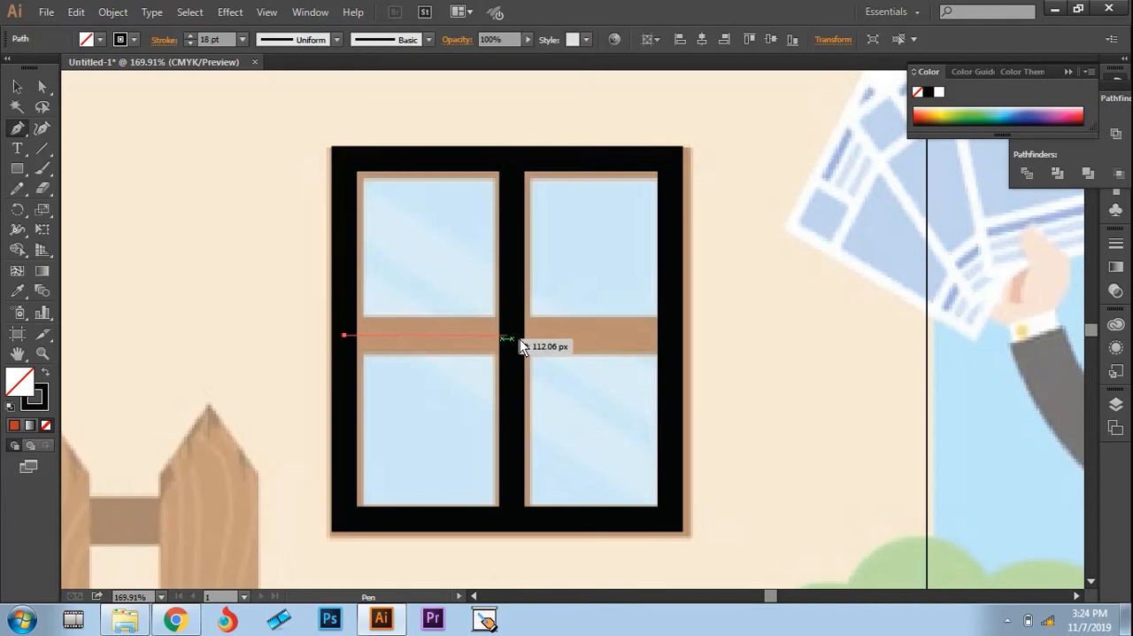
{"action": "left_click", "coordinate": [670, 336]}
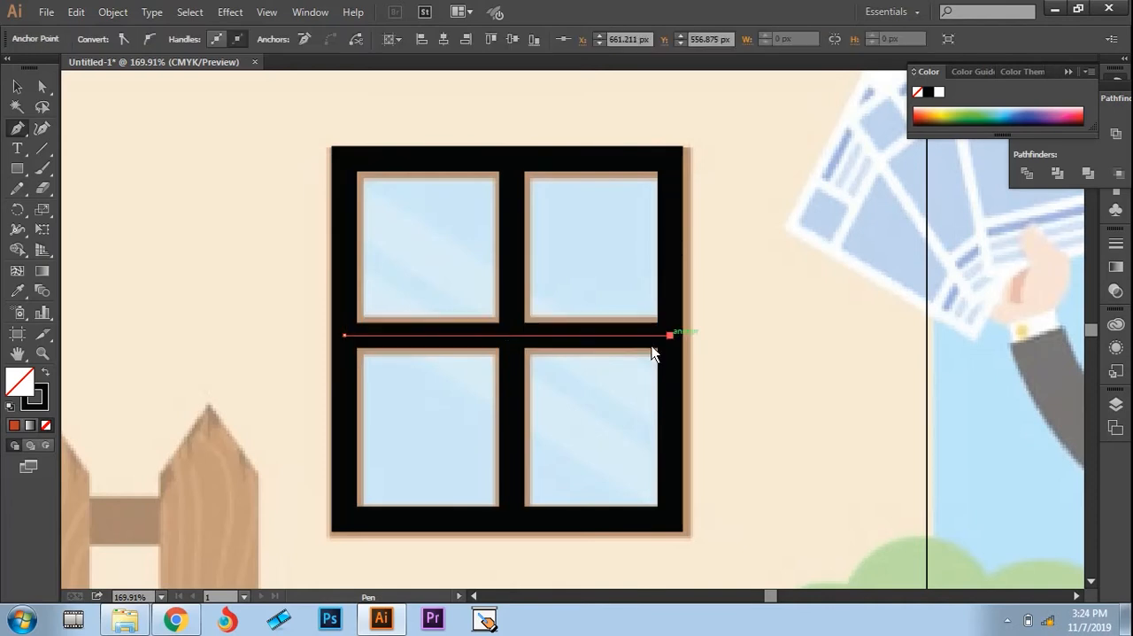
{"action": "key", "text": "Escape"}
Step: Select the frame rectangle and both crossbars, and expand their fill and stroke into shapes
{"action": "key", "text": "v"}
{"action": "left_click_drag", "start_coordinate": [290, 137], "coordinate": [708, 534]}
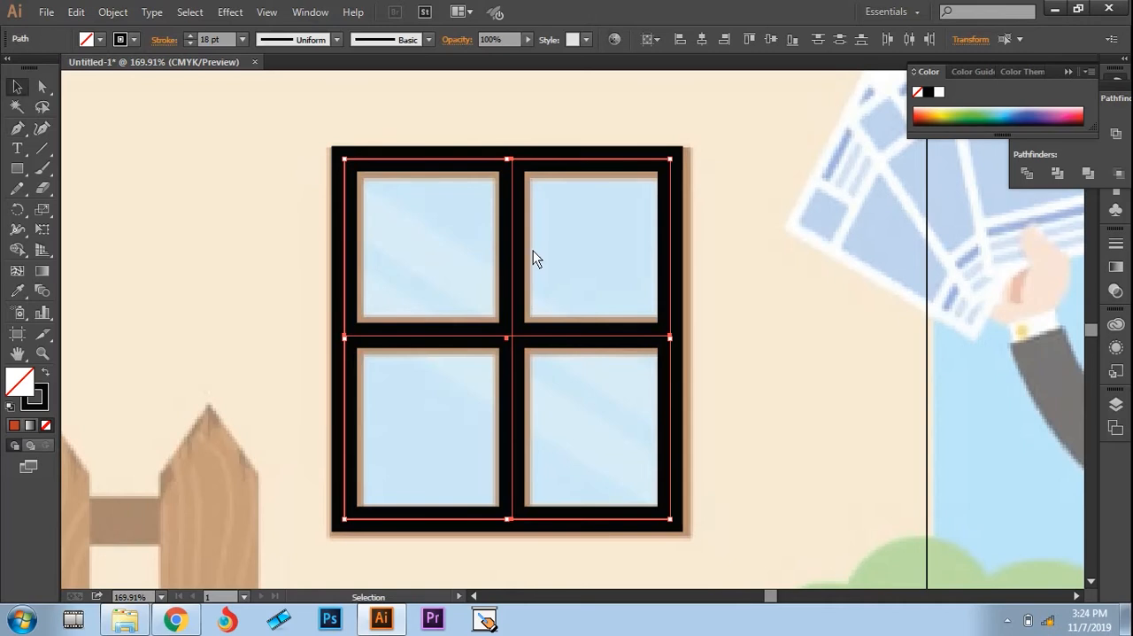
{"action": "left_click", "coordinate": [111, 13]}
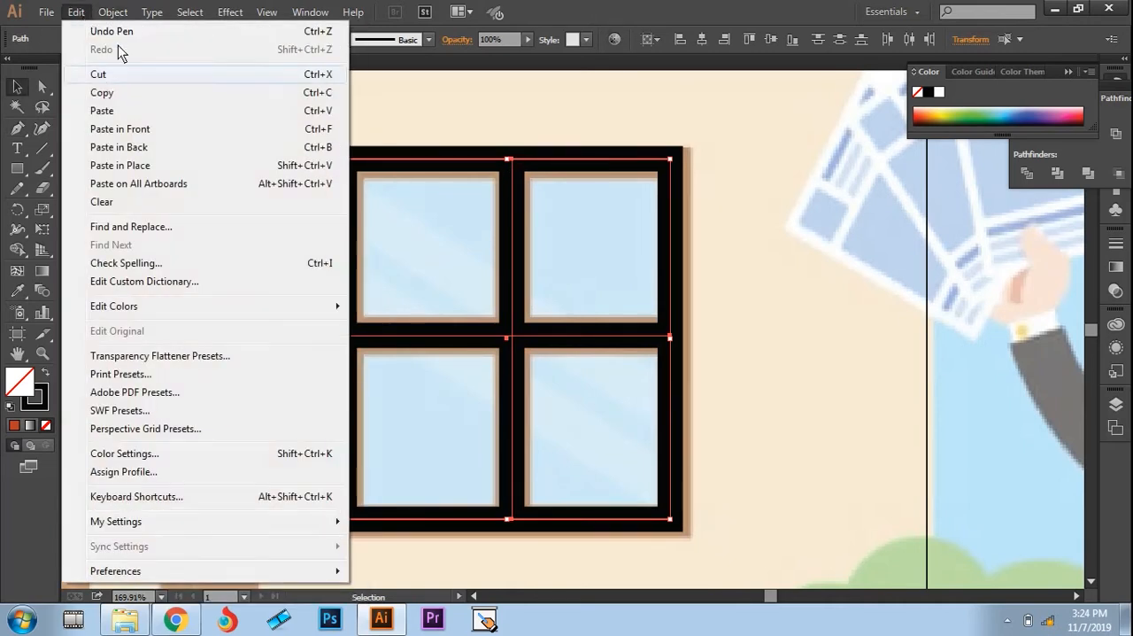
{"action": "left_click", "coordinate": [186, 190]}
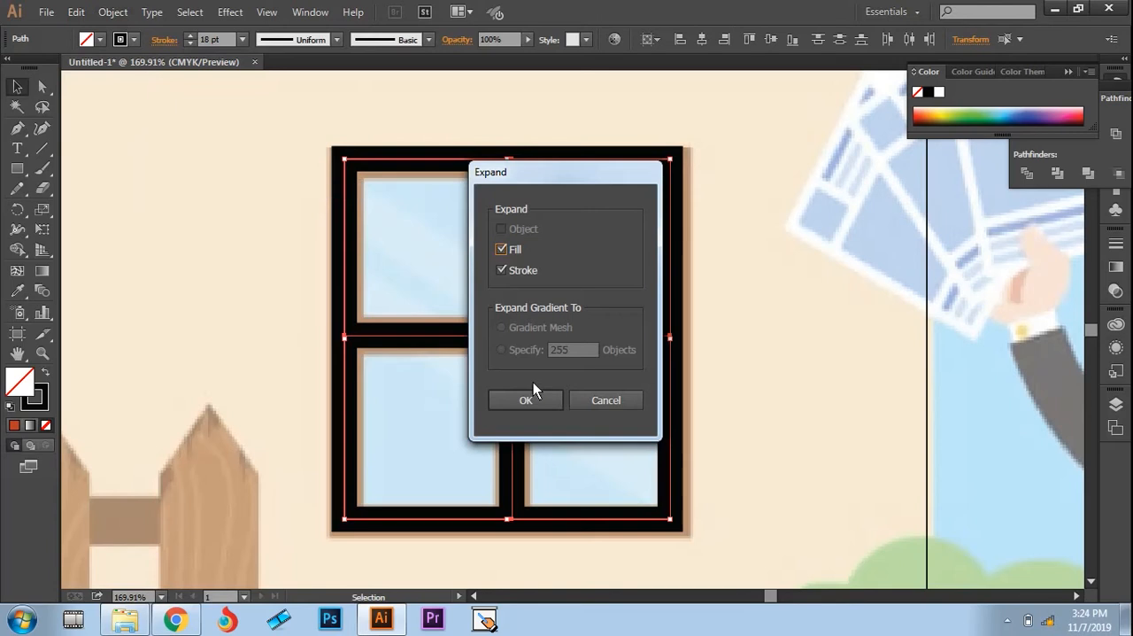
{"action": "left_click", "coordinate": [529, 395]}
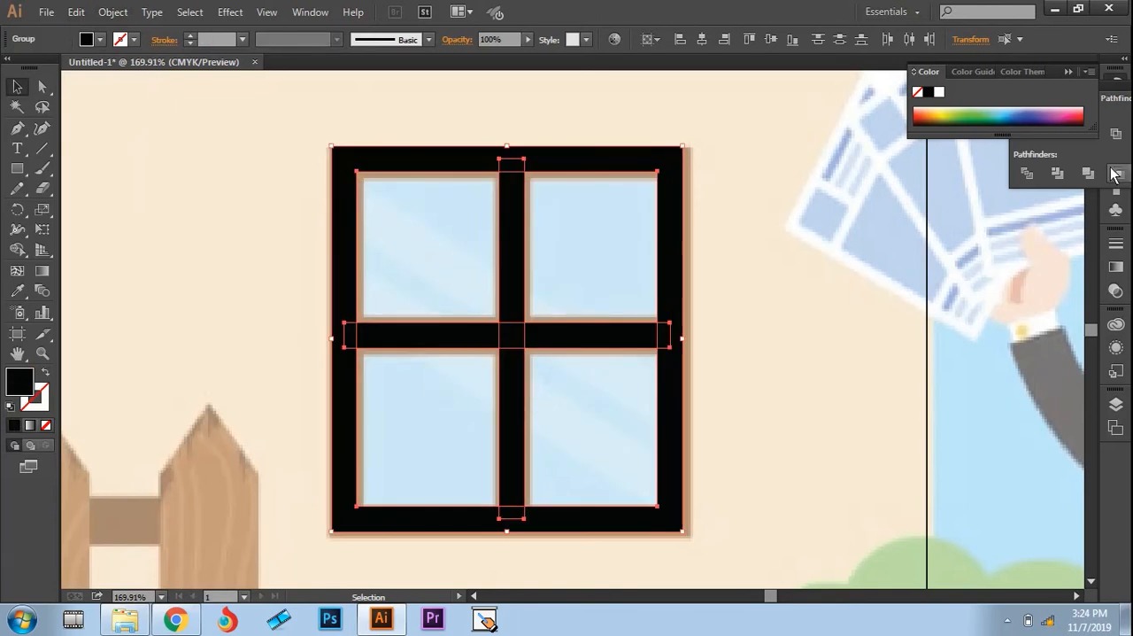
Step: Apply the Exclude shape mode to the expanded window pieces and try to merge them with Unite
{"action": "left_click", "coordinate": [1116, 134]}
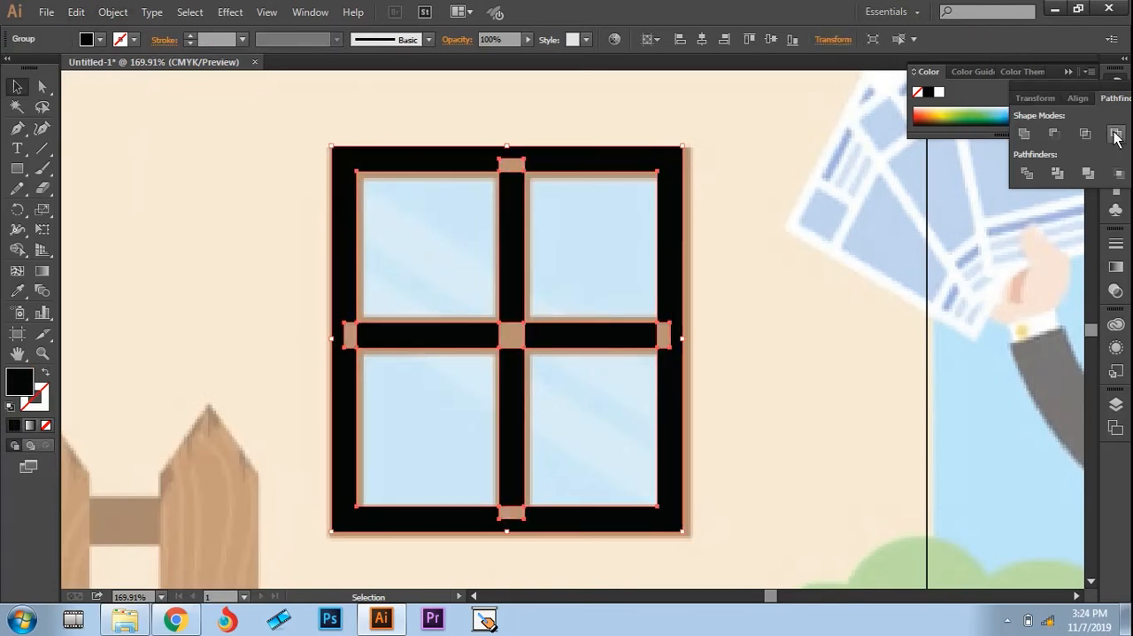
{"action": "left_click", "coordinate": [1024, 133]}
{"action": "left_click", "coordinate": [831, 282]}
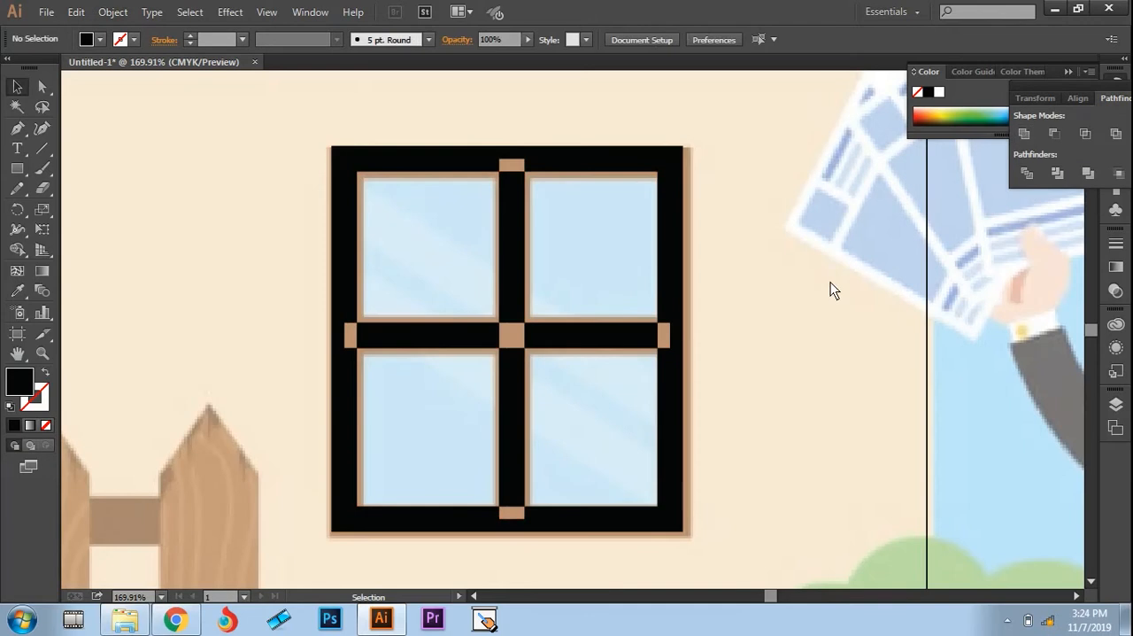
{"action": "left_click_drag", "start_coordinate": [622, 372], "coordinate": [693, 541]}
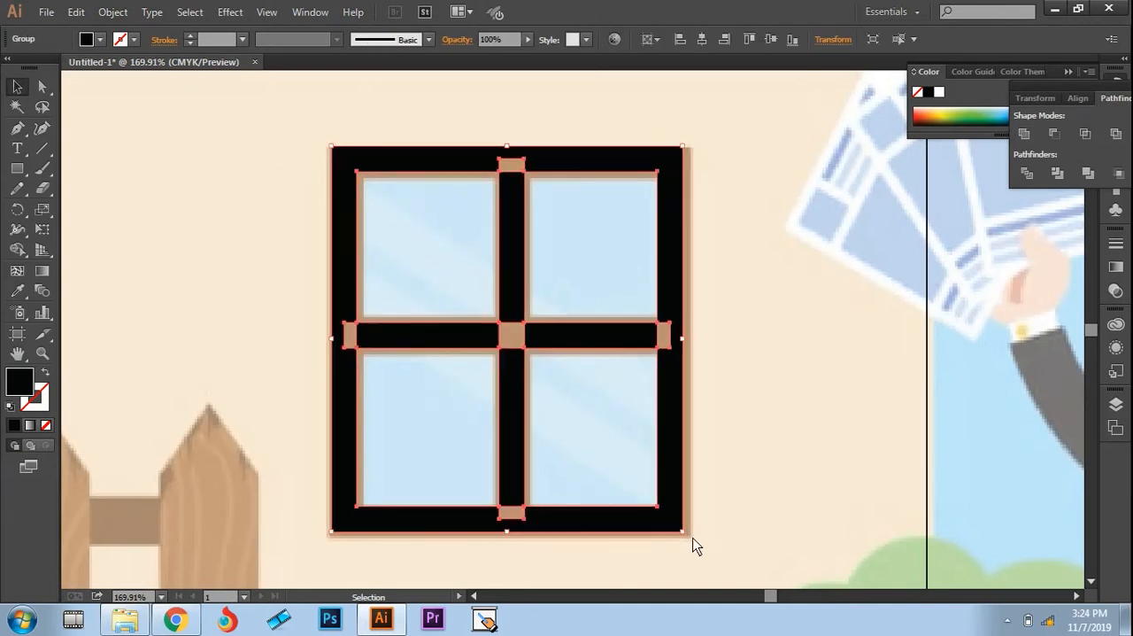
{"action": "left_click", "coordinate": [1025, 135]}
{"action": "left_click", "coordinate": [828, 230]}
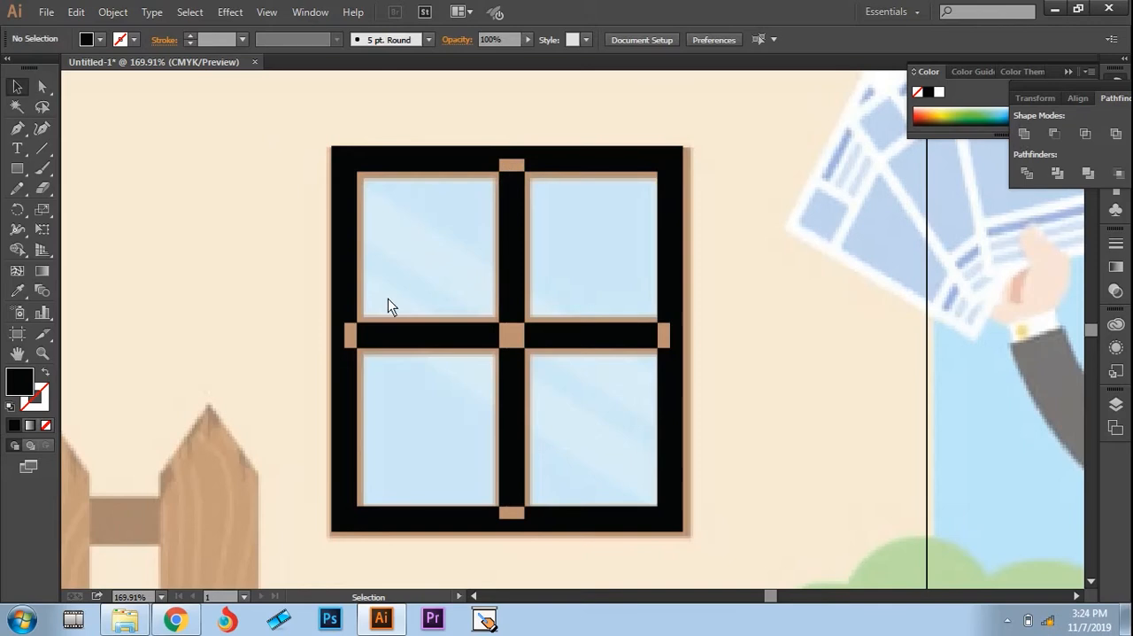
Step: Fill the whole window frame group with the brown sampled from the reference frame, and deselect it
{"action": "left_click_drag", "start_coordinate": [301, 134], "coordinate": [697, 543]}
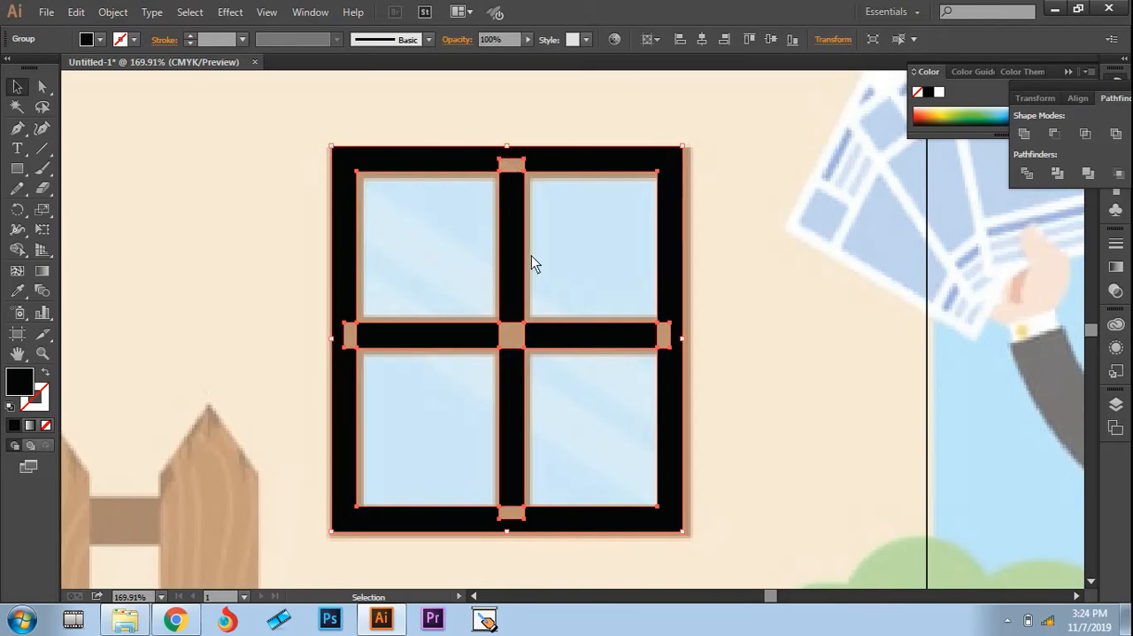
{"action": "key", "text": "i"}
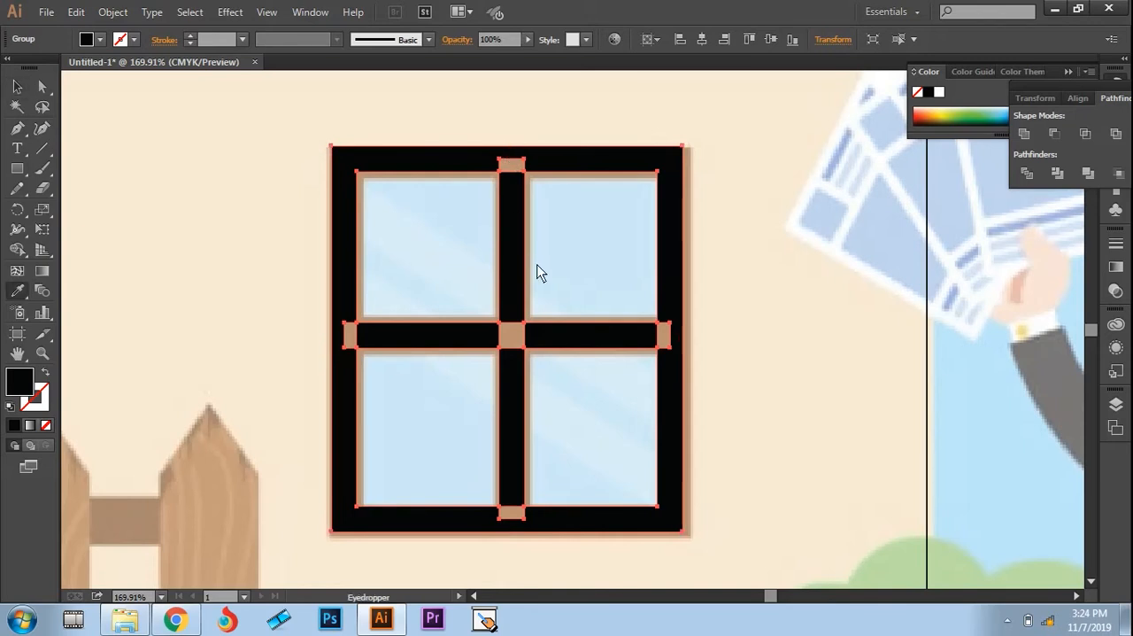
{"action": "left_click", "coordinate": [514, 168]}
{"action": "key", "text": "v"}
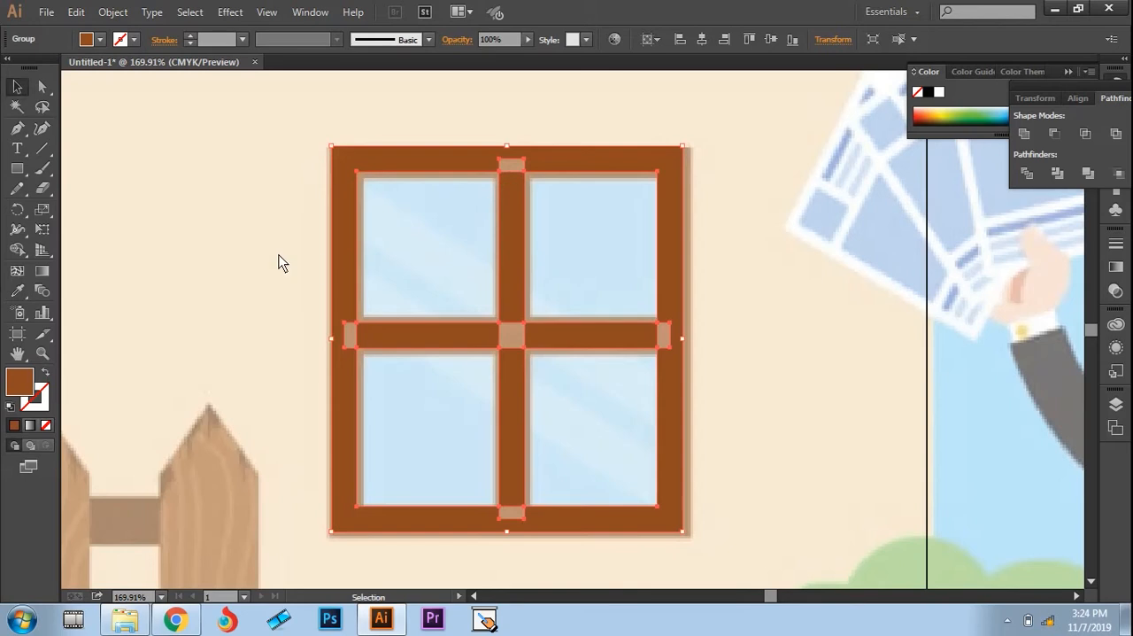
{"action": "left_click", "coordinate": [277, 256]}
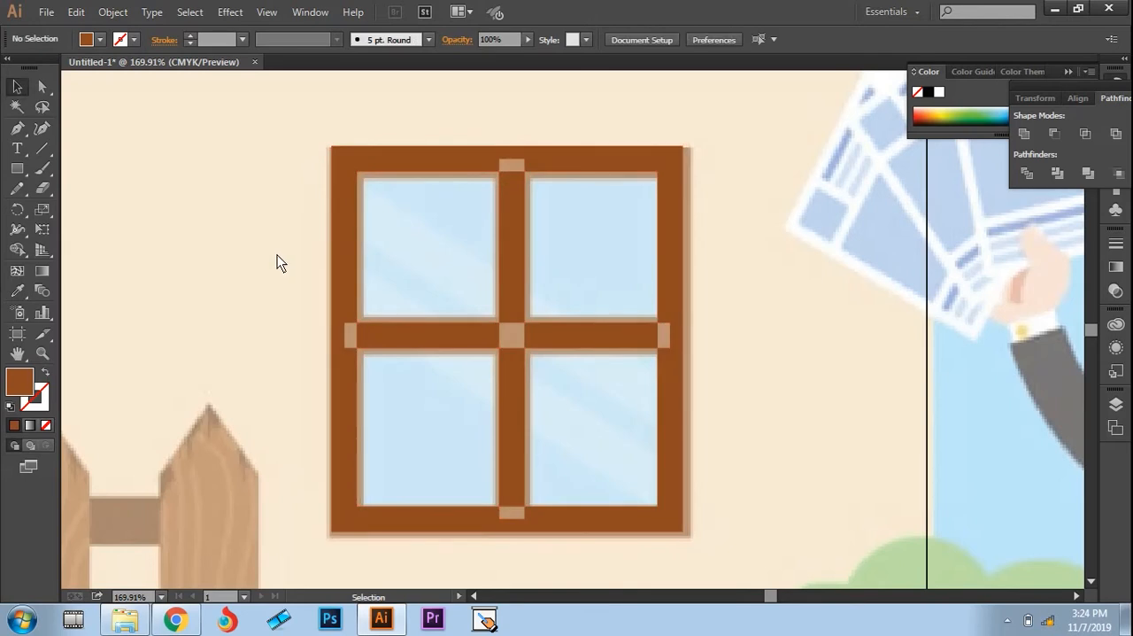
Step: Bring the brown window frame group to the front of the artwork and clear the selection
{"action": "key", "text": "z"}
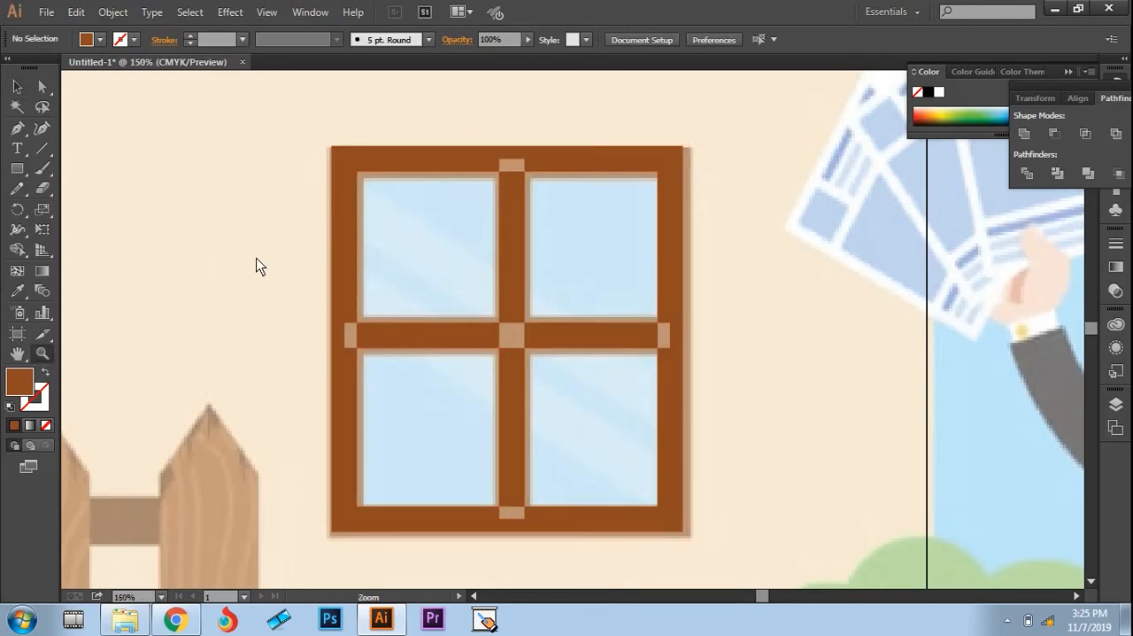
{"action": "left_click", "coordinate": [256, 263], "text": "alt"}
{"action": "left_click", "coordinate": [427, 431], "text": "alt"}
{"action": "left_click", "coordinate": [542, 426], "text": "alt"}
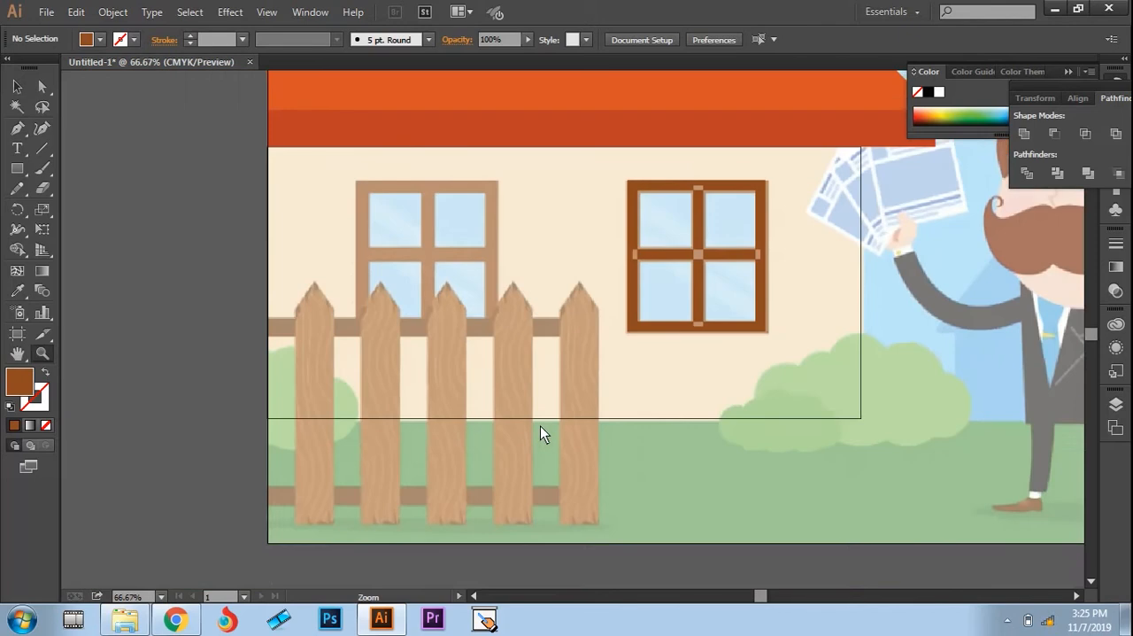
{"action": "left_click_drag", "start_coordinate": [542, 295], "coordinate": [443, 337]}
{"action": "key", "text": "v"}
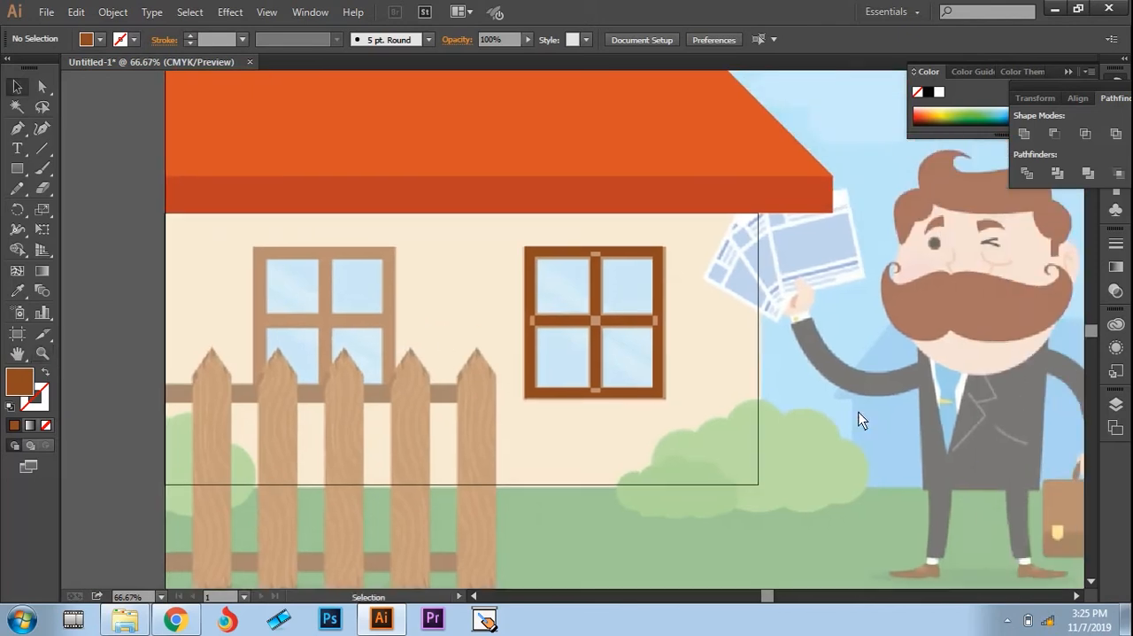
{"action": "left_click_drag", "start_coordinate": [492, 249], "coordinate": [683, 442]}
{"action": "right_click", "coordinate": [614, 321]}
{"action": "mouse_move", "coordinate": [687, 460]}
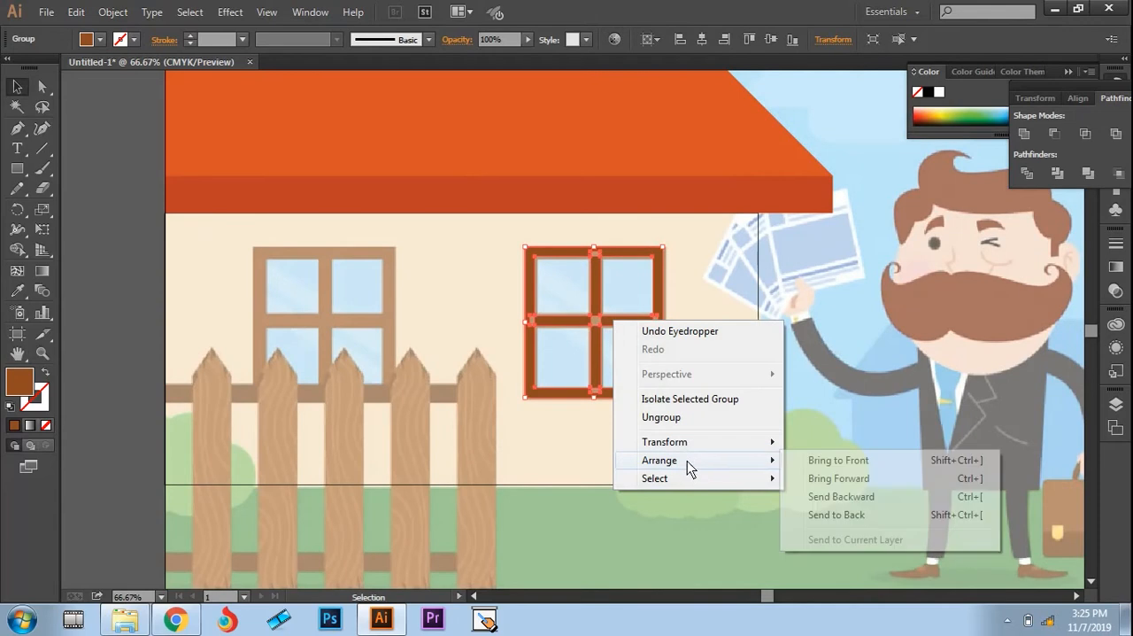
{"action": "left_click", "coordinate": [839, 462]}
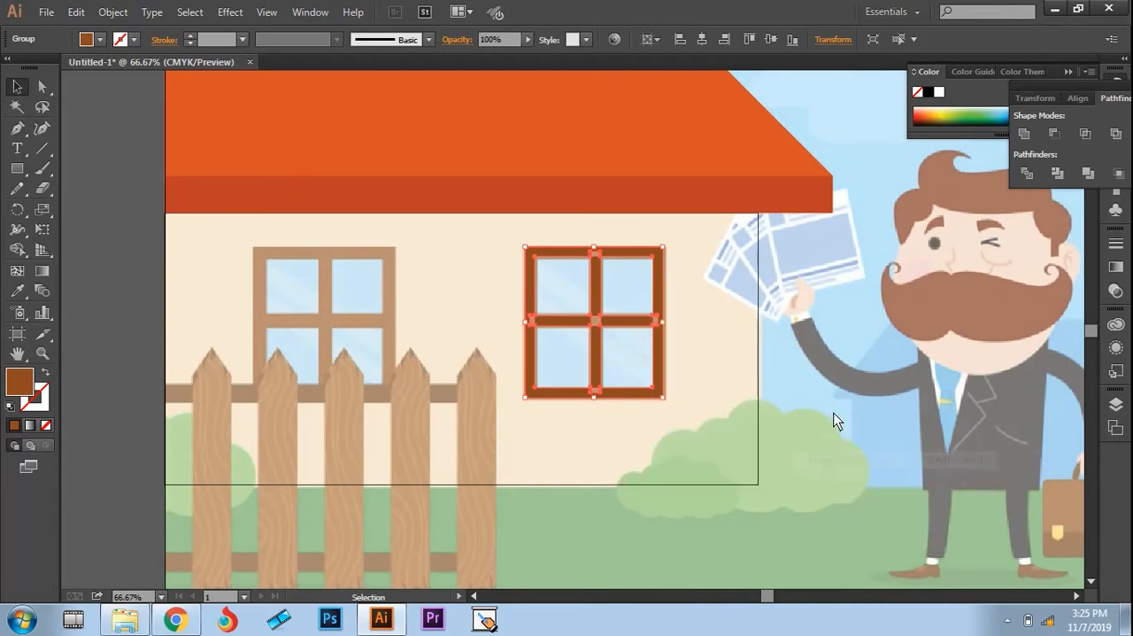
{"action": "left_click", "coordinate": [835, 417]}
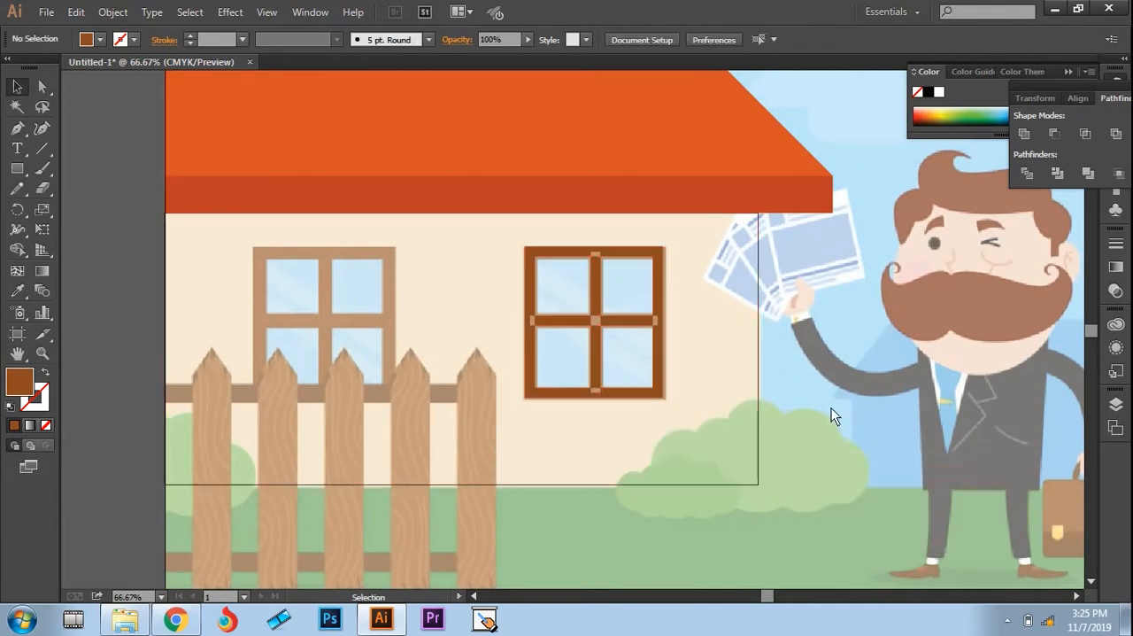
Step: Draw a brown rectangle over the fence's upper rail, running from the artboard edge to the last picket, and deselect it
{"action": "key", "text": "space"}
{"action": "left_click_drag", "start_coordinate": [530, 412], "coordinate": [629, 340]}
{"action": "key", "text": "f"}
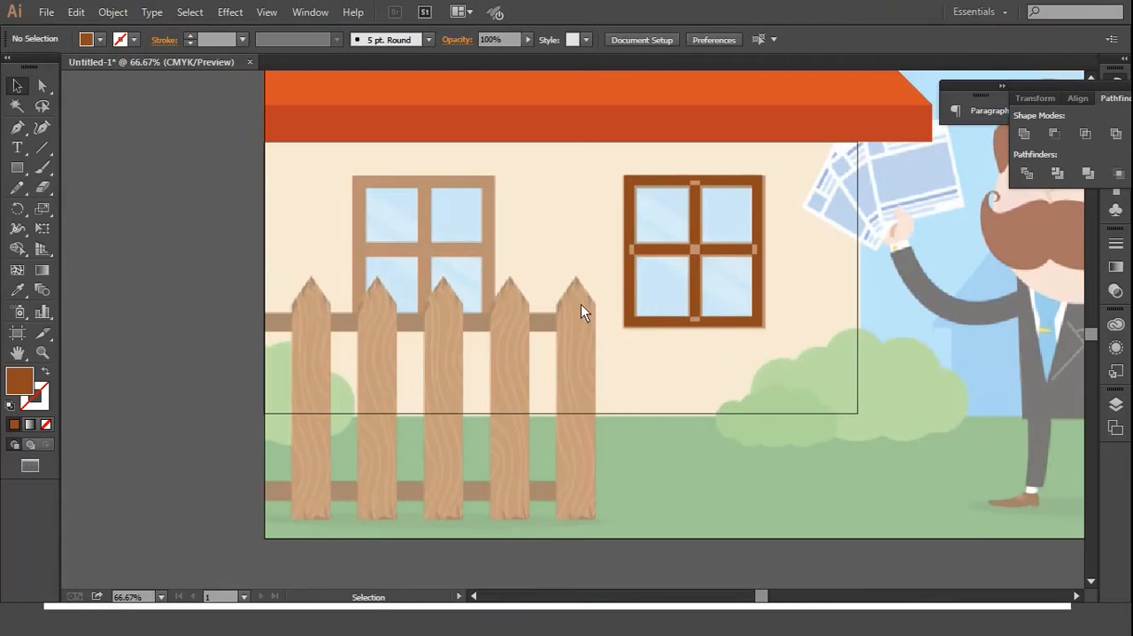
{"action": "key", "text": "f"}
{"action": "key", "text": "f"}
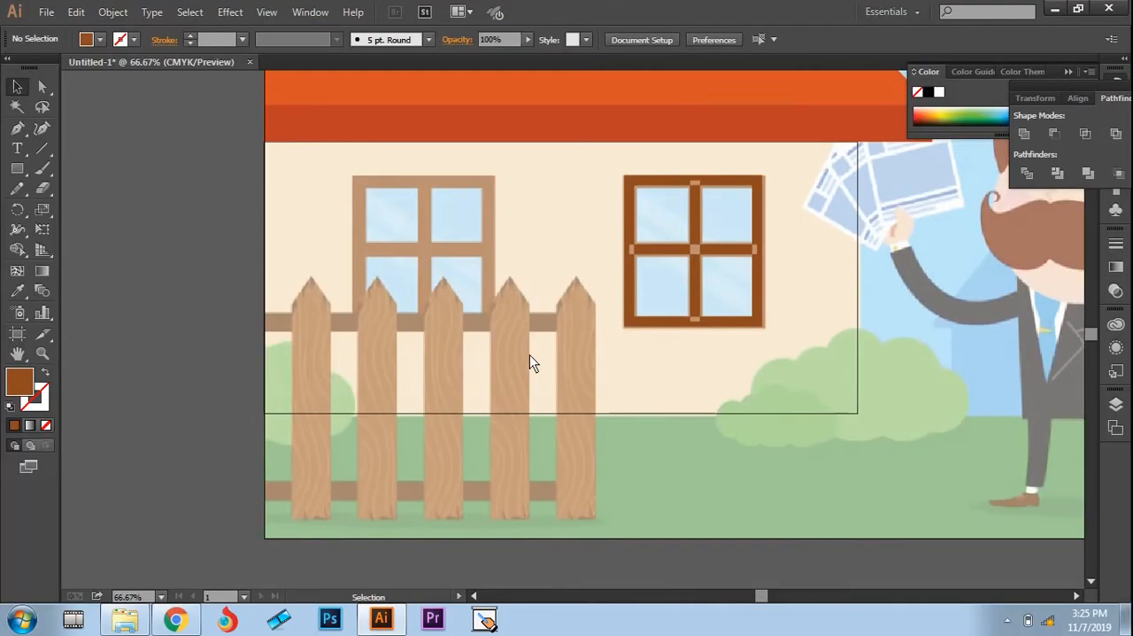
{"action": "left_click_drag", "start_coordinate": [633, 350], "coordinate": [490, 361]}
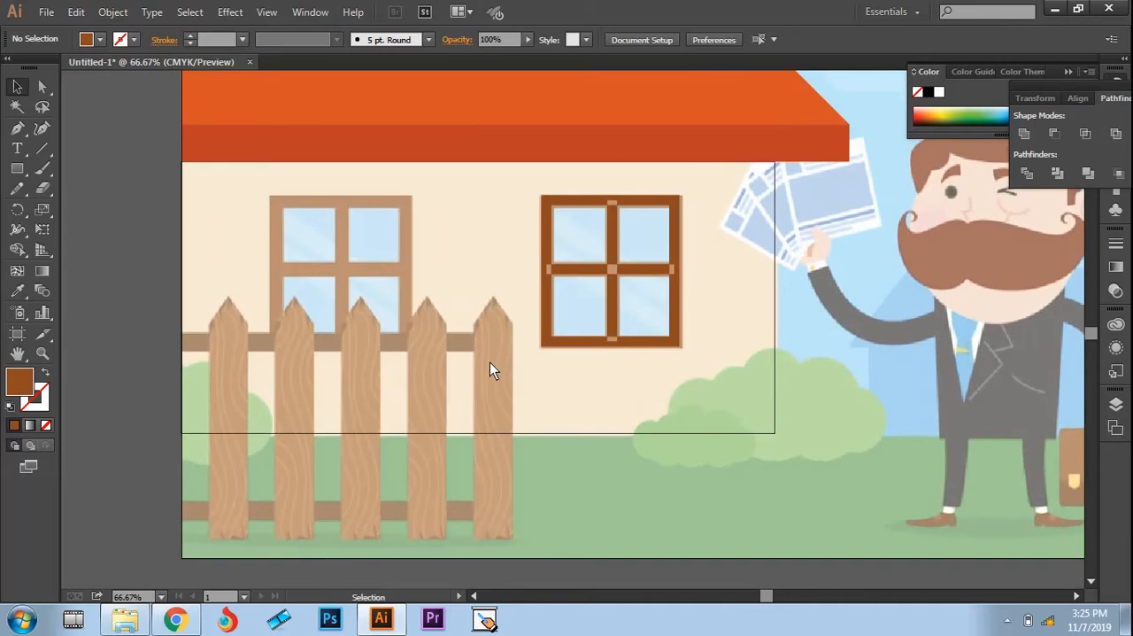
{"action": "left_click", "coordinate": [17, 168]}
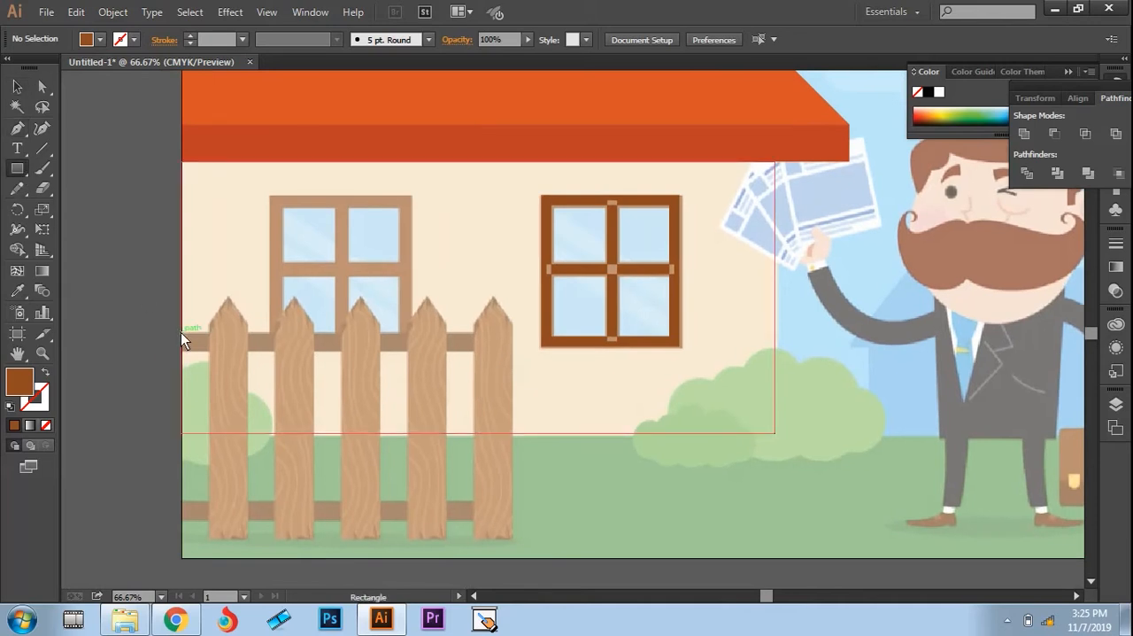
{"action": "left_click_drag", "start_coordinate": [180, 332], "coordinate": [516, 357]}
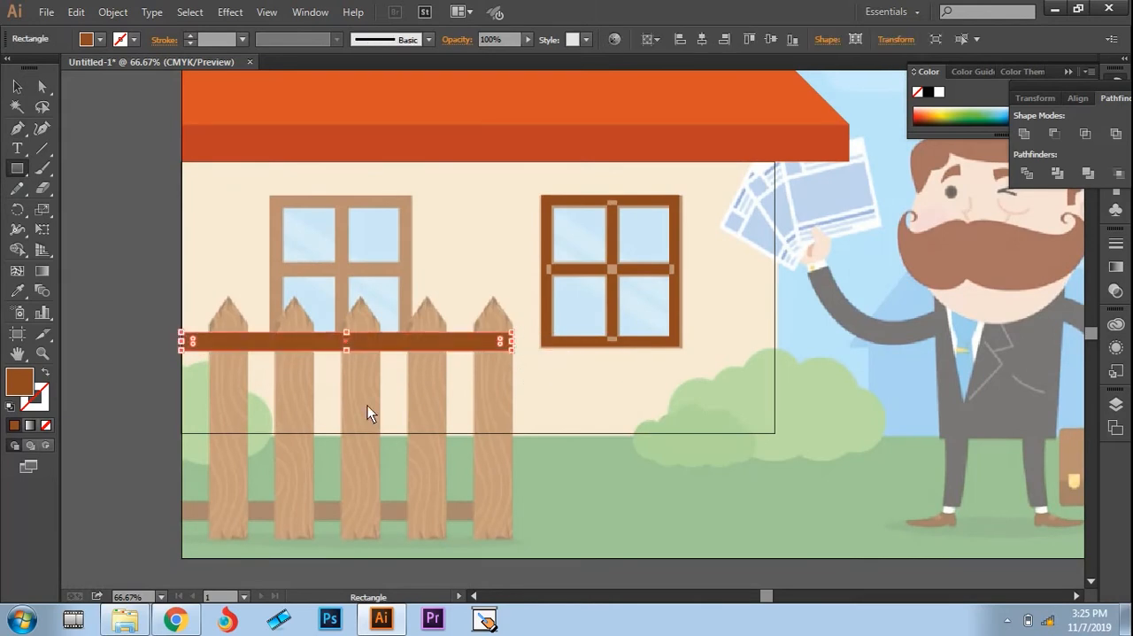
{"action": "key", "text": "v"}
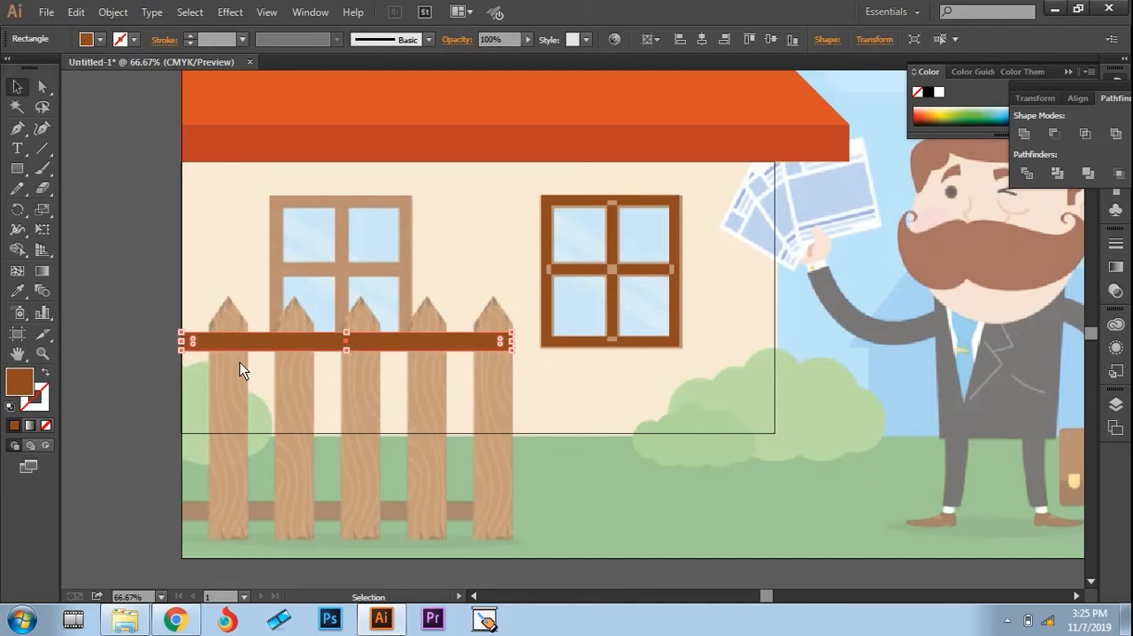
{"action": "left_click", "coordinate": [141, 379]}
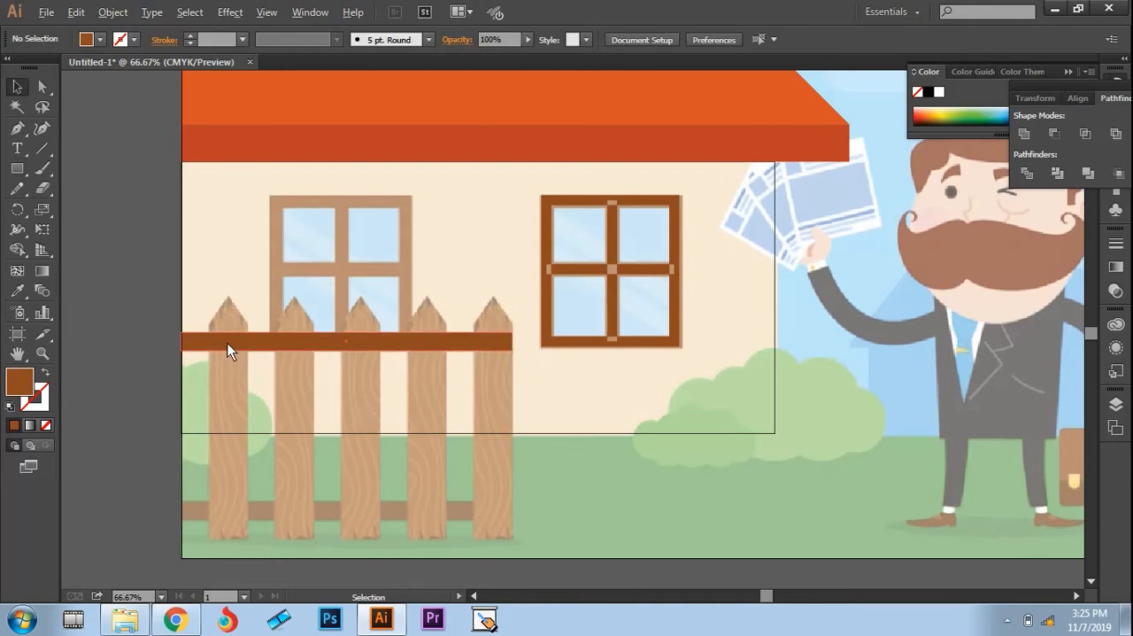
Step: Duplicate the brown rail rectangle so that one copy covers each of the fence's upper and lower rails
{"action": "left_click_drag", "start_coordinate": [236, 343], "coordinate": [234, 510]}
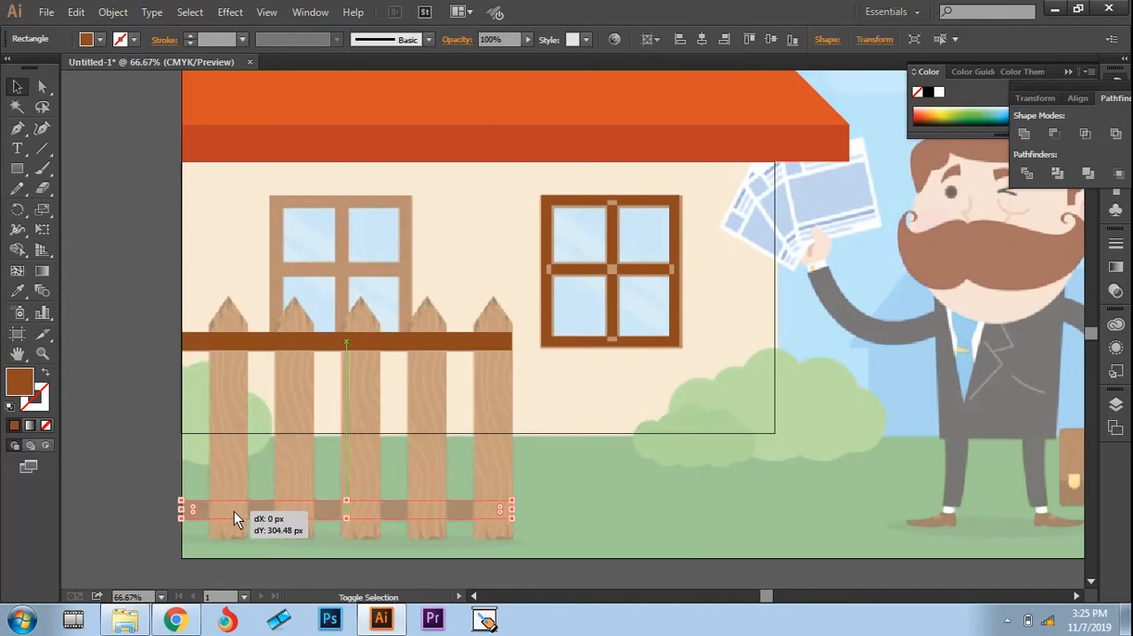
{"action": "left_click", "coordinate": [145, 452]}
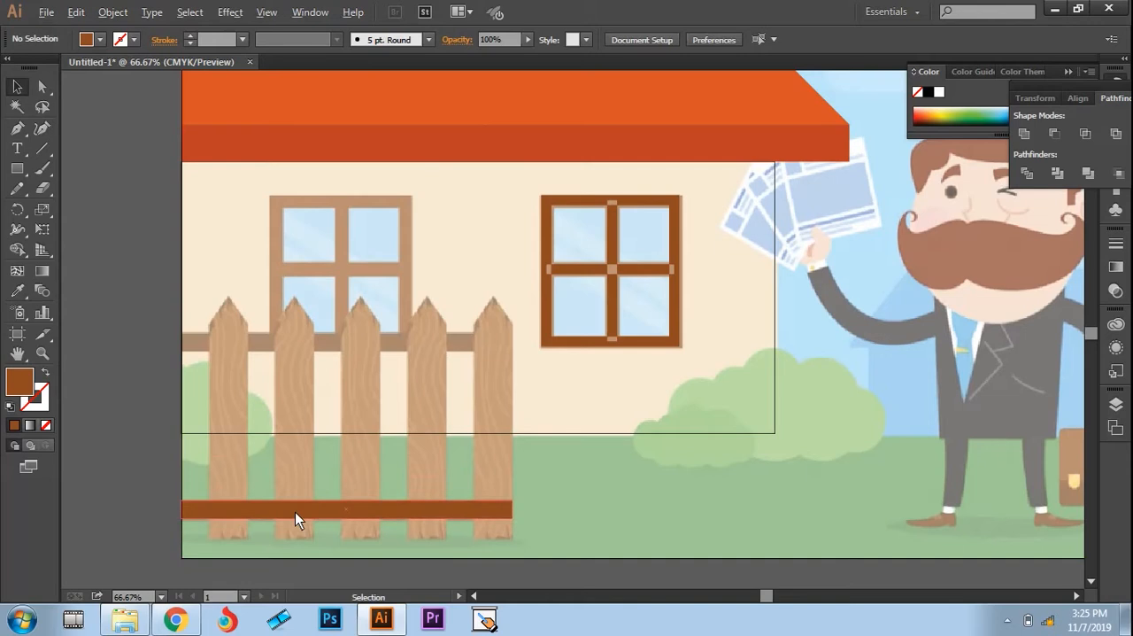
{"action": "left_click_drag", "start_coordinate": [295, 512], "coordinate": [296, 340]}
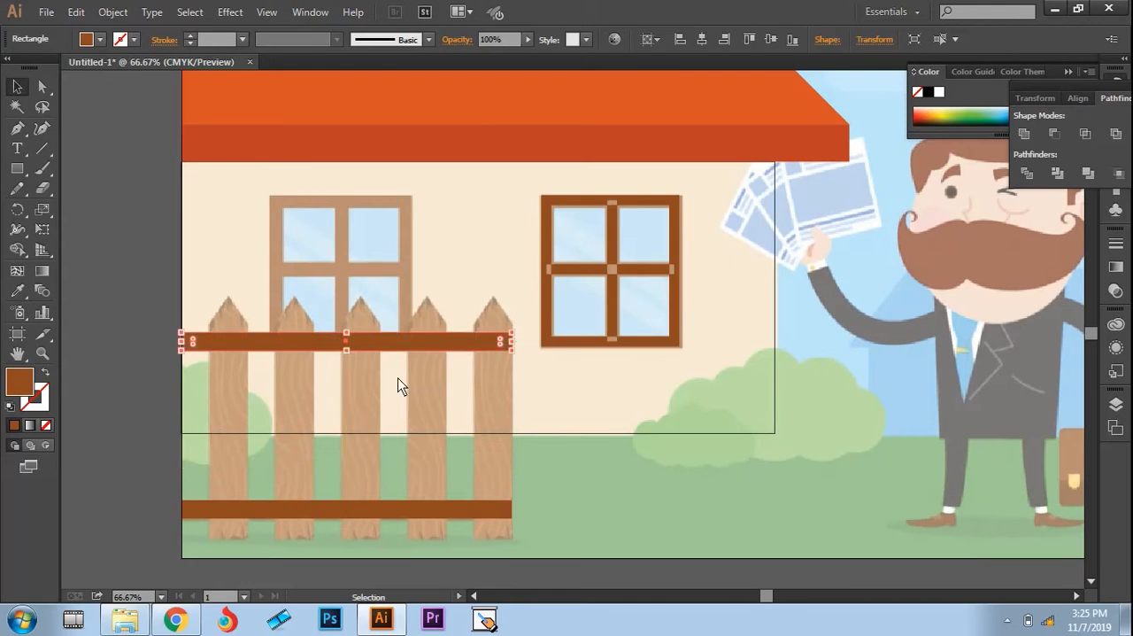
{"action": "left_click", "coordinate": [628, 405]}
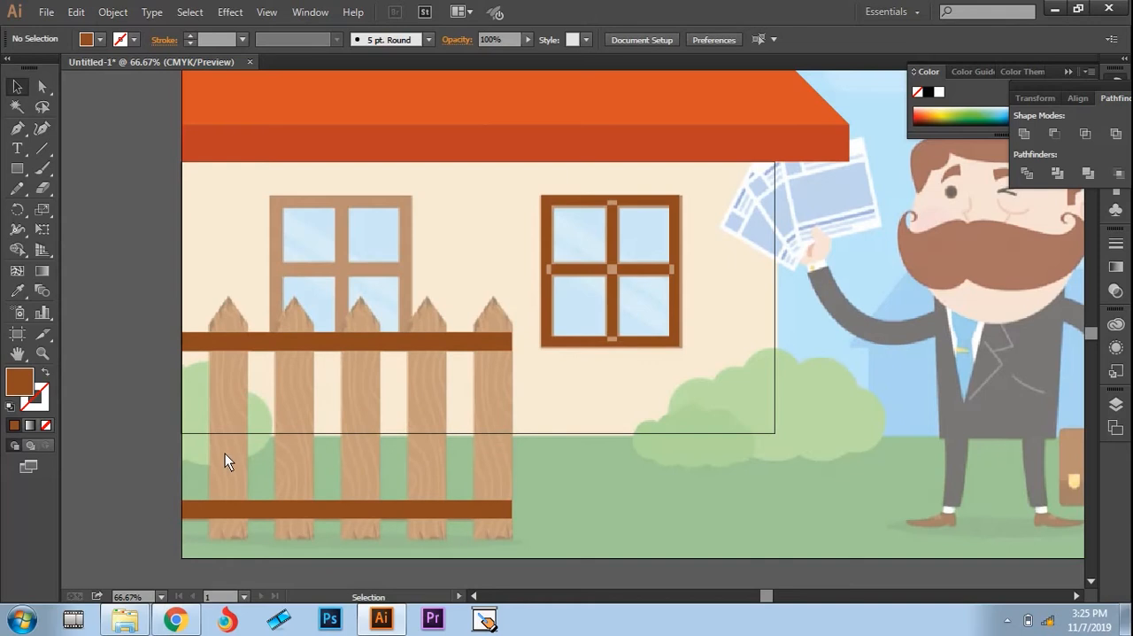
Step: Trace the fence's first picket with the Pen tool as a closed five-point shape with a pointed top
{"action": "key", "text": "z"}
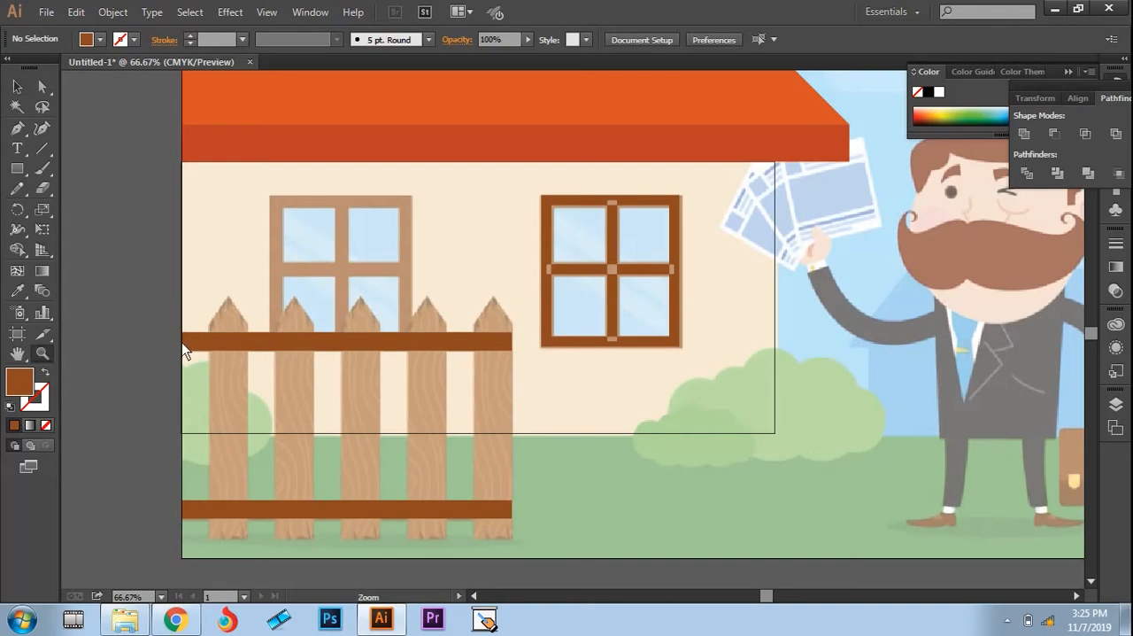
{"action": "left_click_drag", "start_coordinate": [183, 287], "coordinate": [574, 548]}
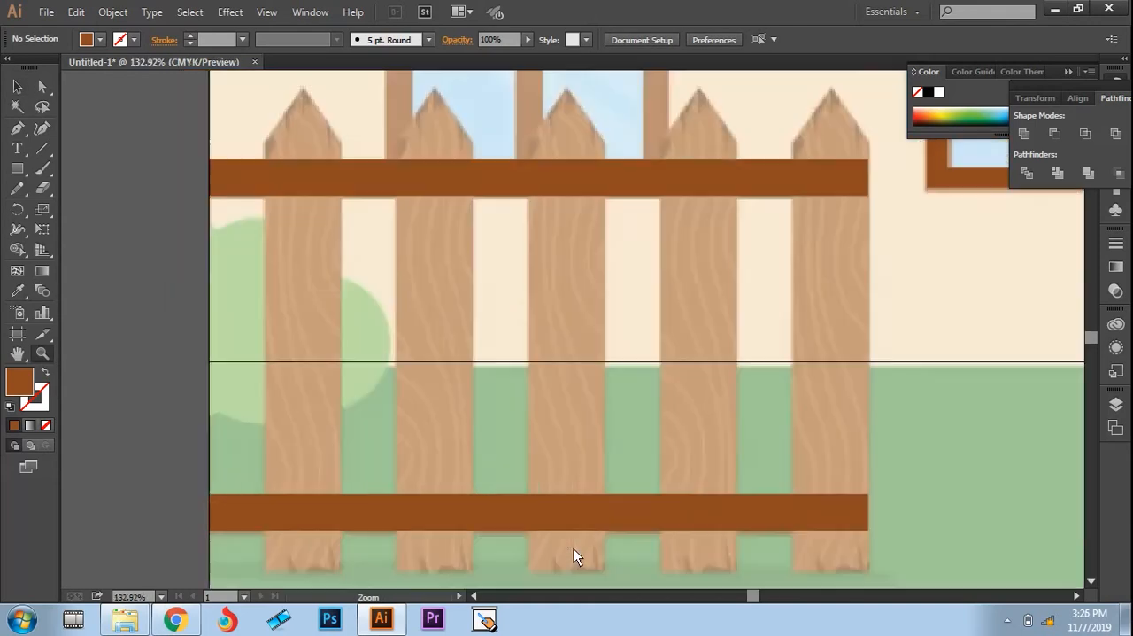
{"action": "key", "text": "i"}
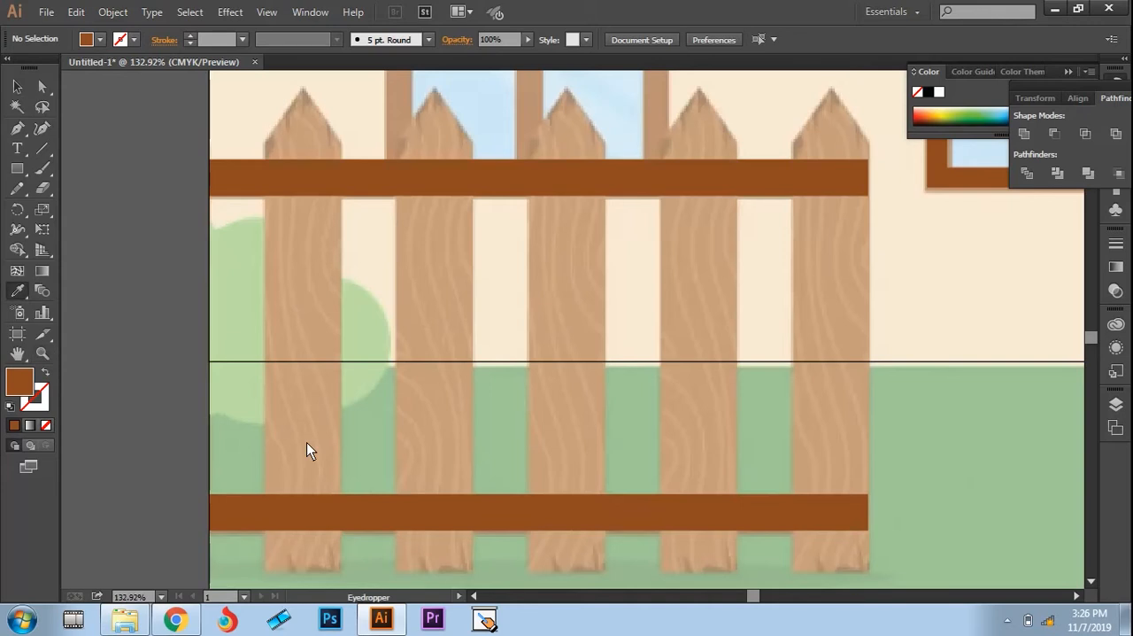
{"action": "key", "text": "p"}
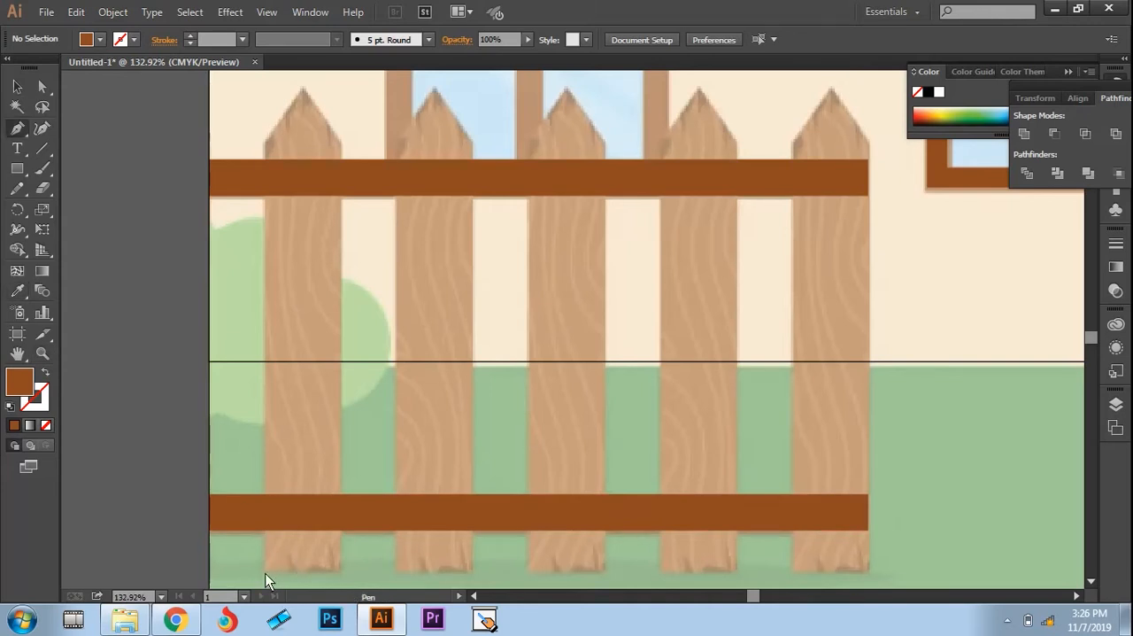
{"action": "left_click", "coordinate": [263, 572]}
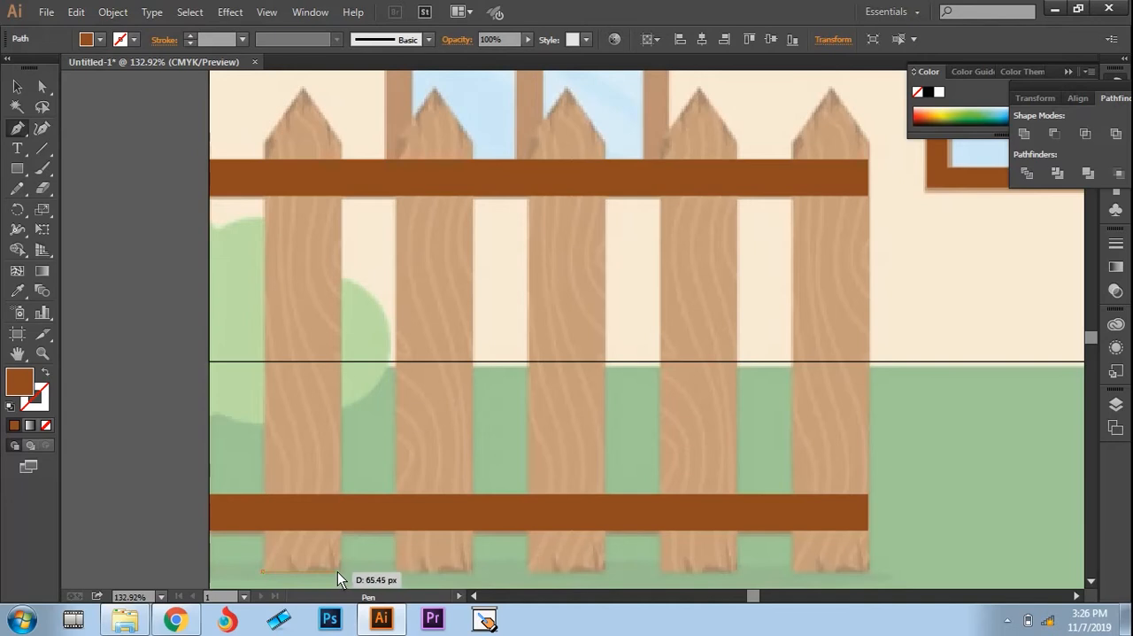
{"action": "left_click", "coordinate": [344, 572]}
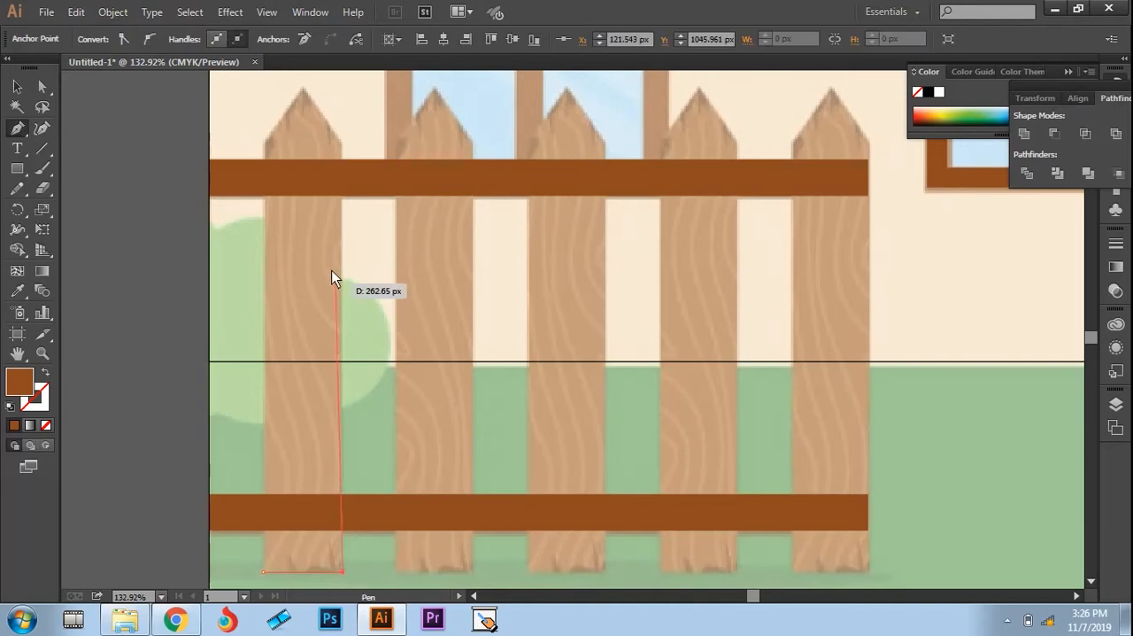
{"action": "left_click", "coordinate": [342, 140]}
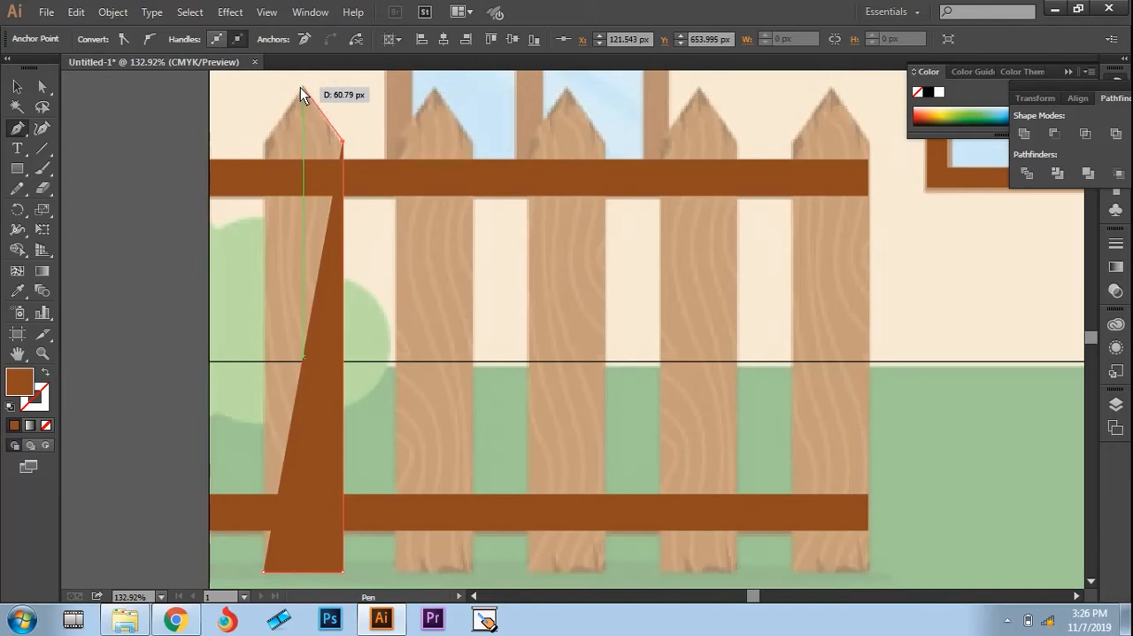
{"action": "left_click", "coordinate": [303, 88]}
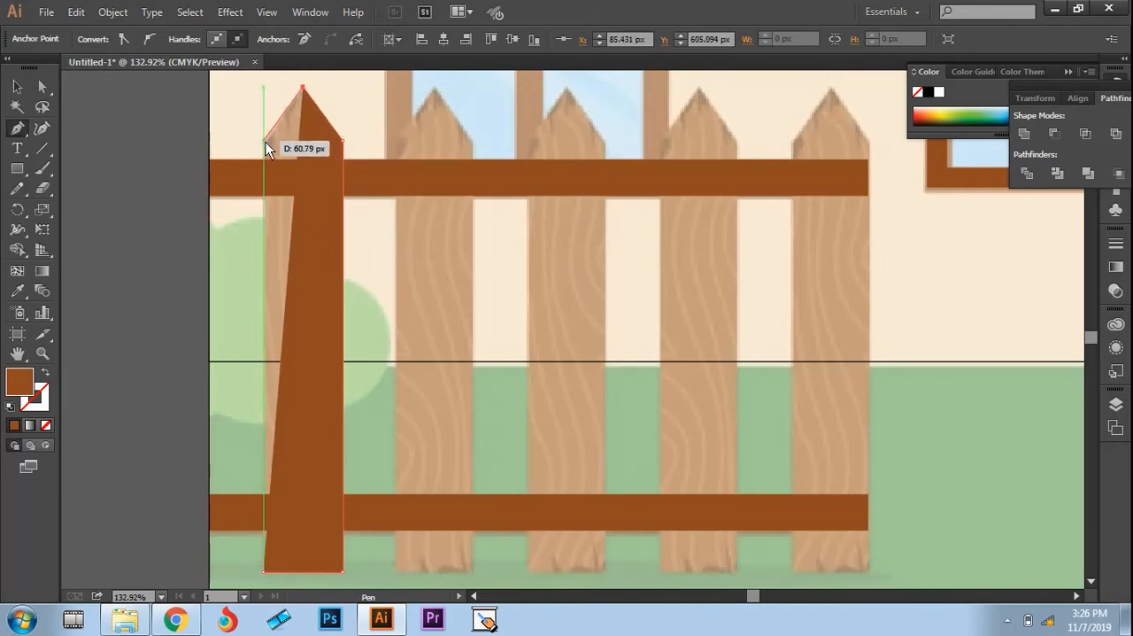
{"action": "left_click", "coordinate": [265, 143]}
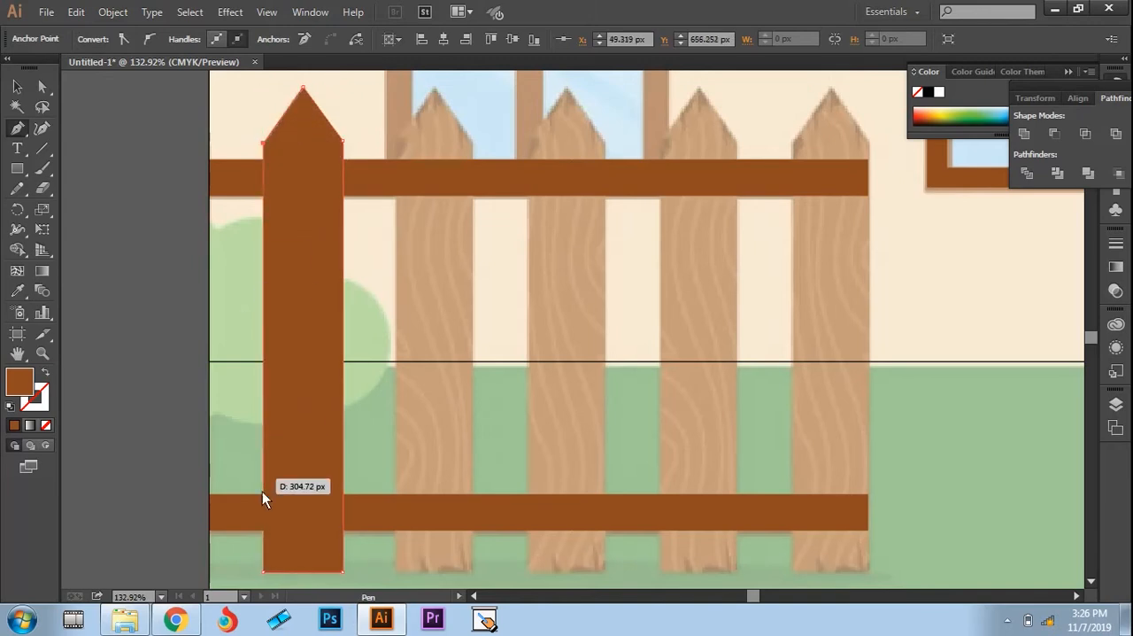
{"action": "left_click", "coordinate": [264, 572]}
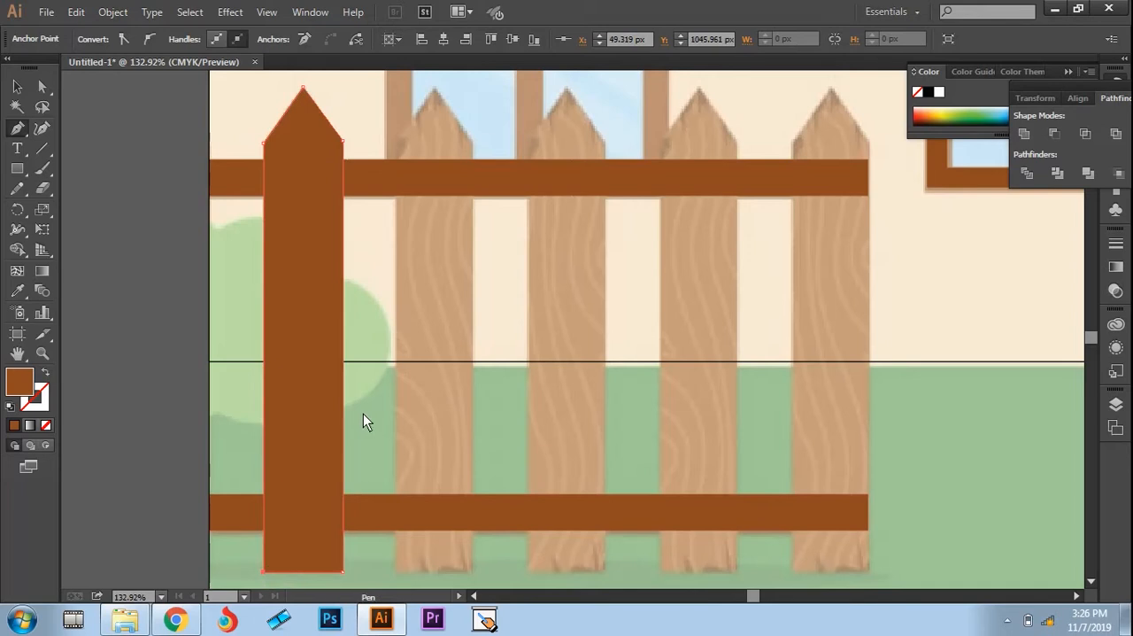
Step: Fill the traced picket with the lighter brown sampled from the neighbouring reference picket, and deselect it
{"action": "key", "text": "i"}
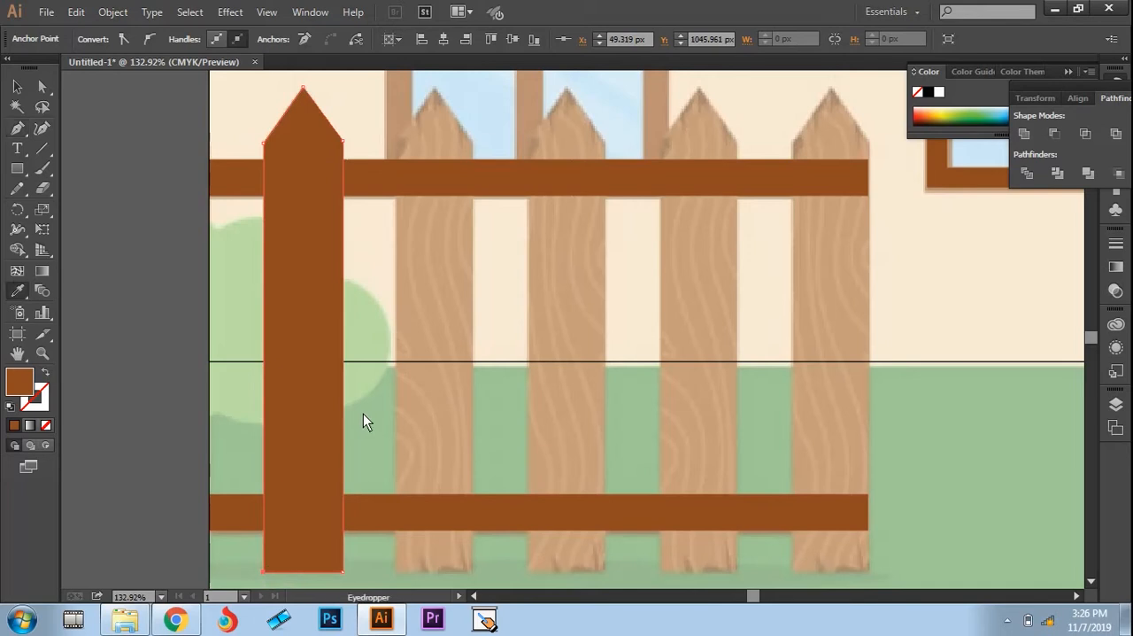
{"action": "left_click", "coordinate": [418, 332]}
{"action": "key", "text": "v"}
{"action": "left_click", "coordinate": [374, 318]}
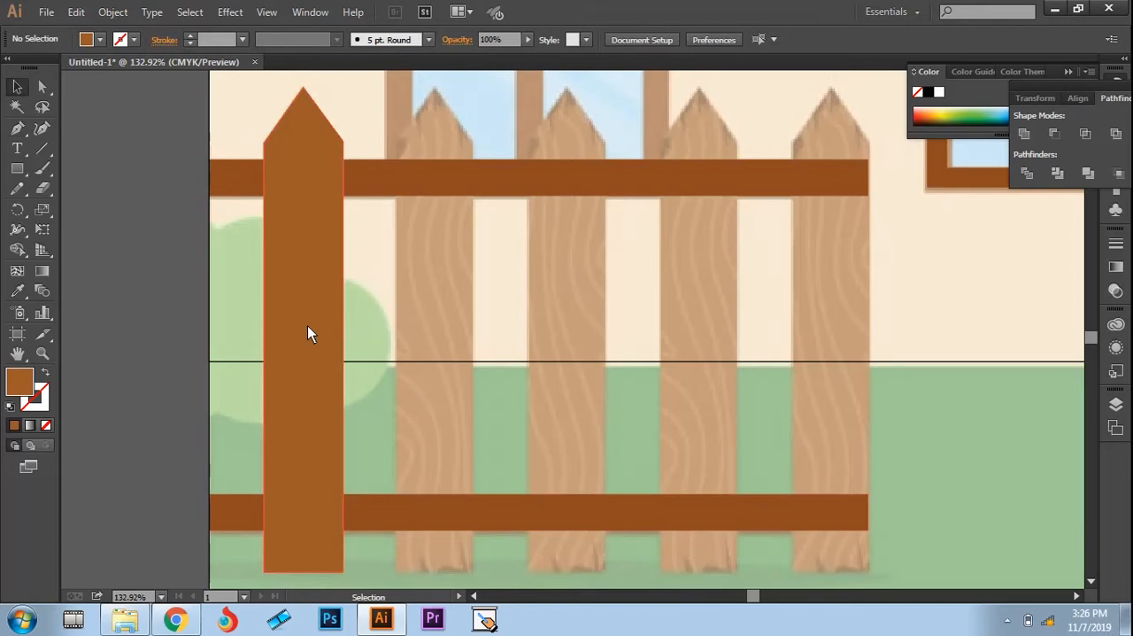
Step: Duplicate the picket across the fence to cover the four remaining reference pickets, and clear the selection
{"action": "left_click_drag", "start_coordinate": [307, 334], "coordinate": [703, 319]}
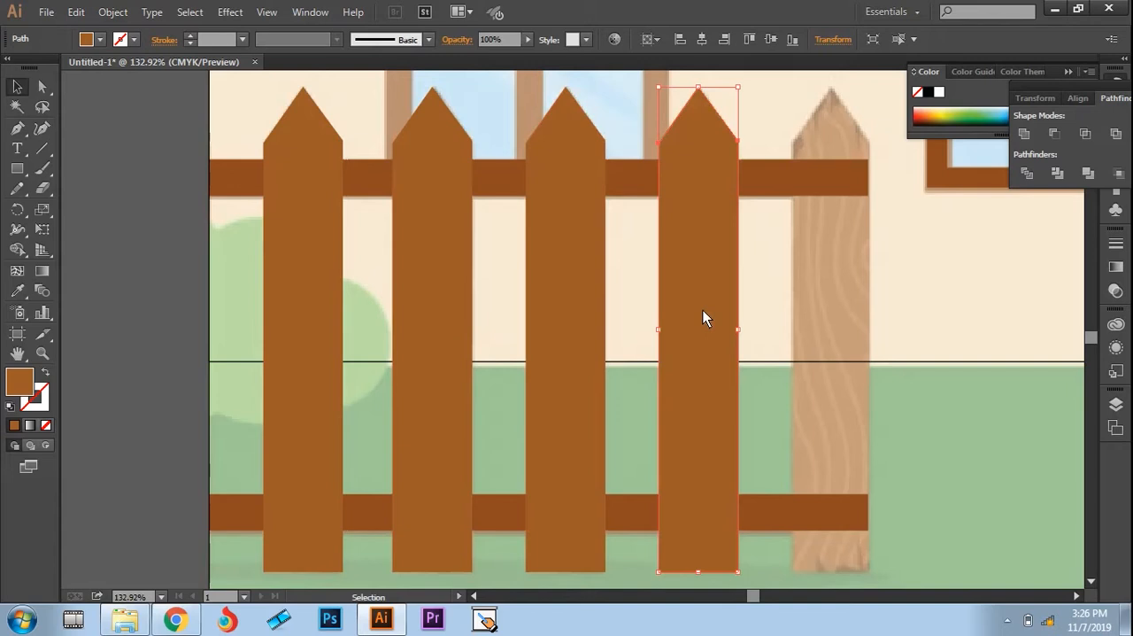
{"action": "left_click_drag", "start_coordinate": [703, 311], "coordinate": [834, 296]}
{"action": "left_click", "coordinate": [934, 280]}
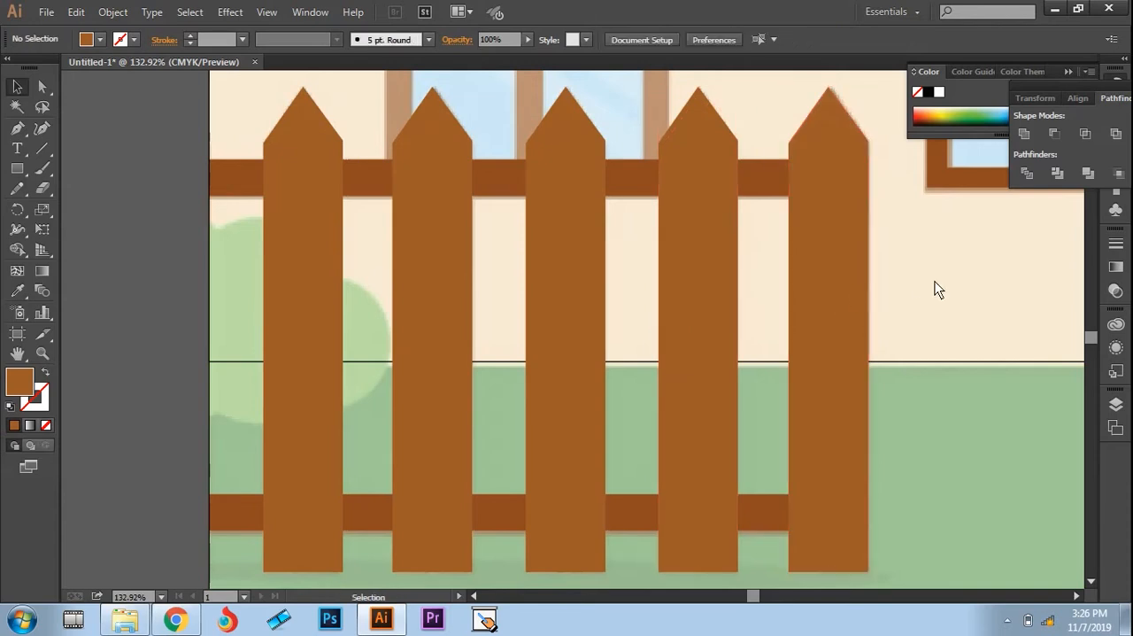
Step: Fill the house wall outline with the cream color sampled from the reference wall, and deselect it
{"action": "key", "text": "z"}
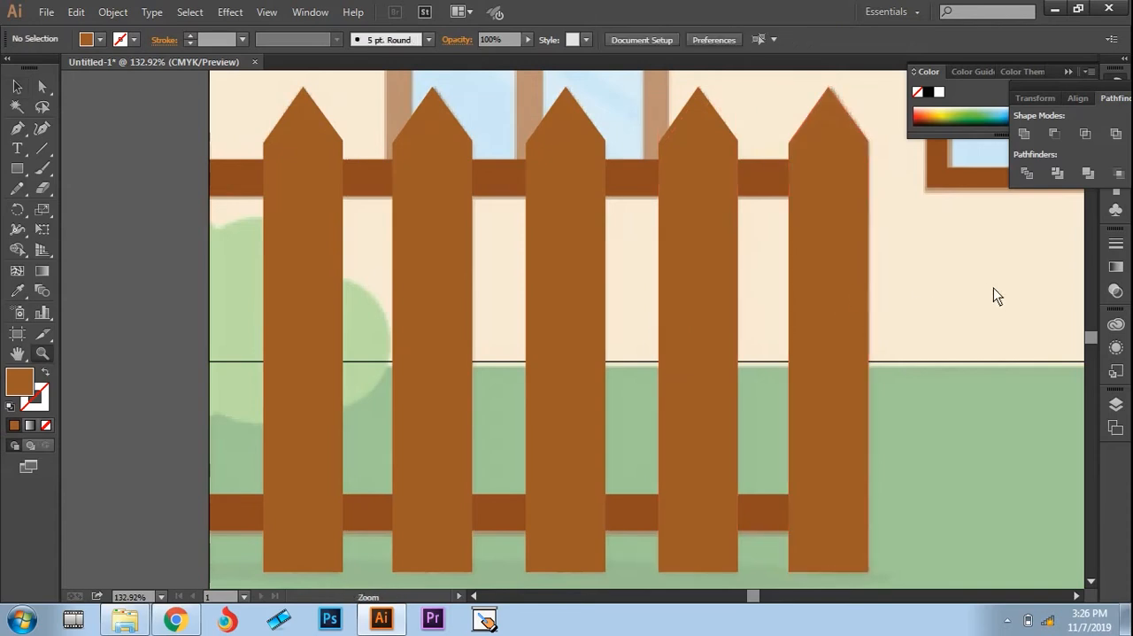
{"action": "left_click", "coordinate": [818, 305], "text": "alt"}
{"action": "left_click", "coordinate": [641, 332], "text": "alt"}
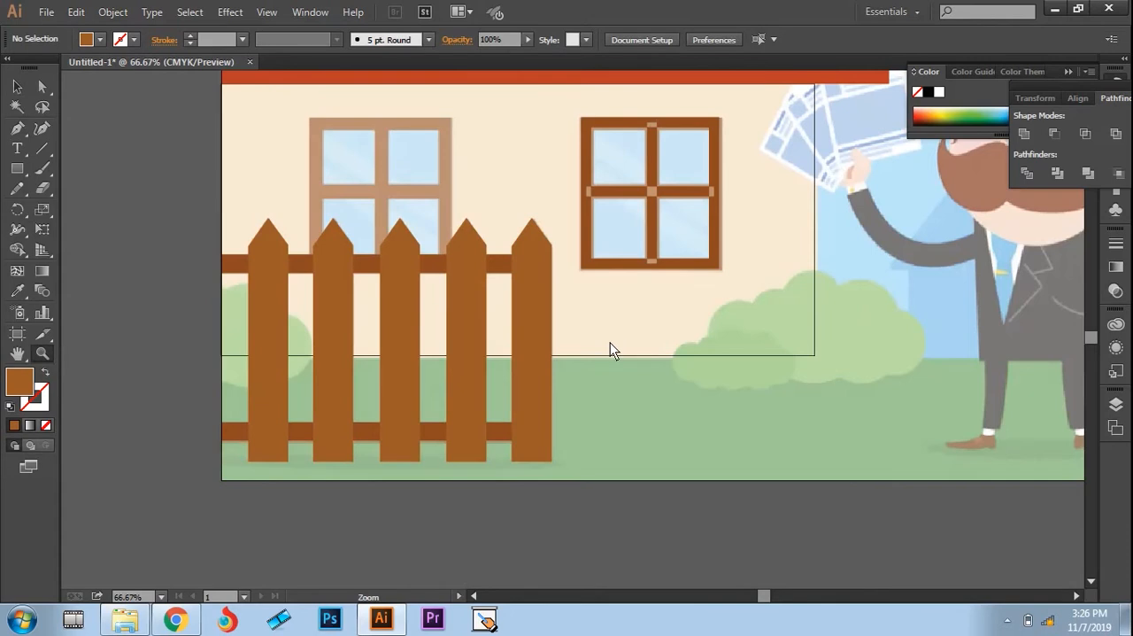
{"action": "left_click", "coordinate": [610, 342], "text": "alt"}
{"action": "left_click", "coordinate": [648, 319], "text": "alt"}
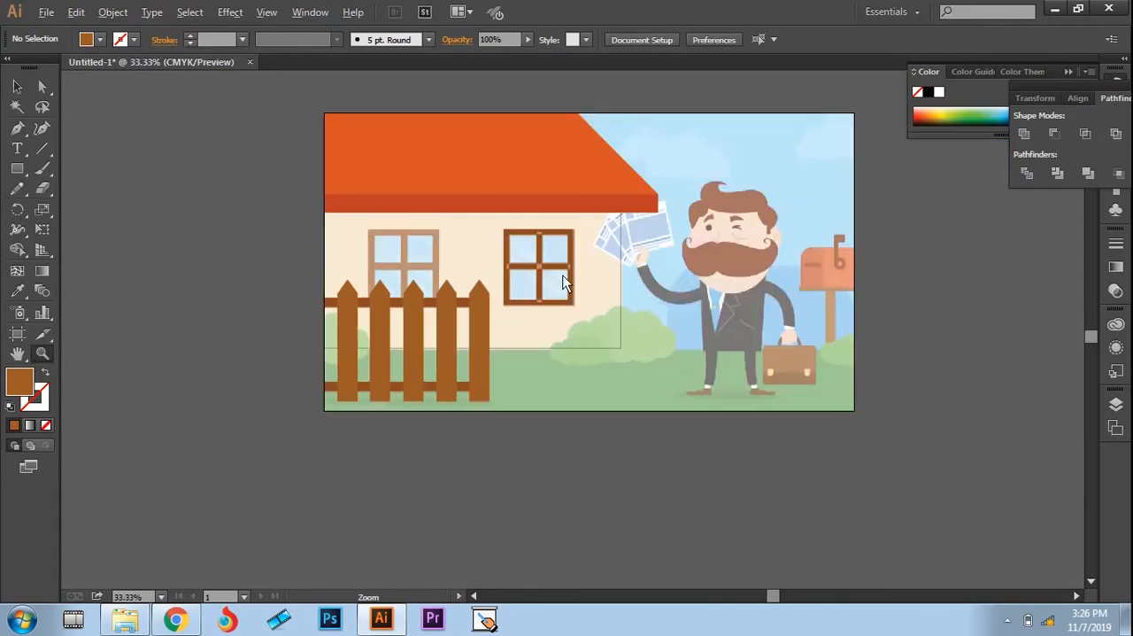
{"action": "left_click", "coordinate": [591, 257]}
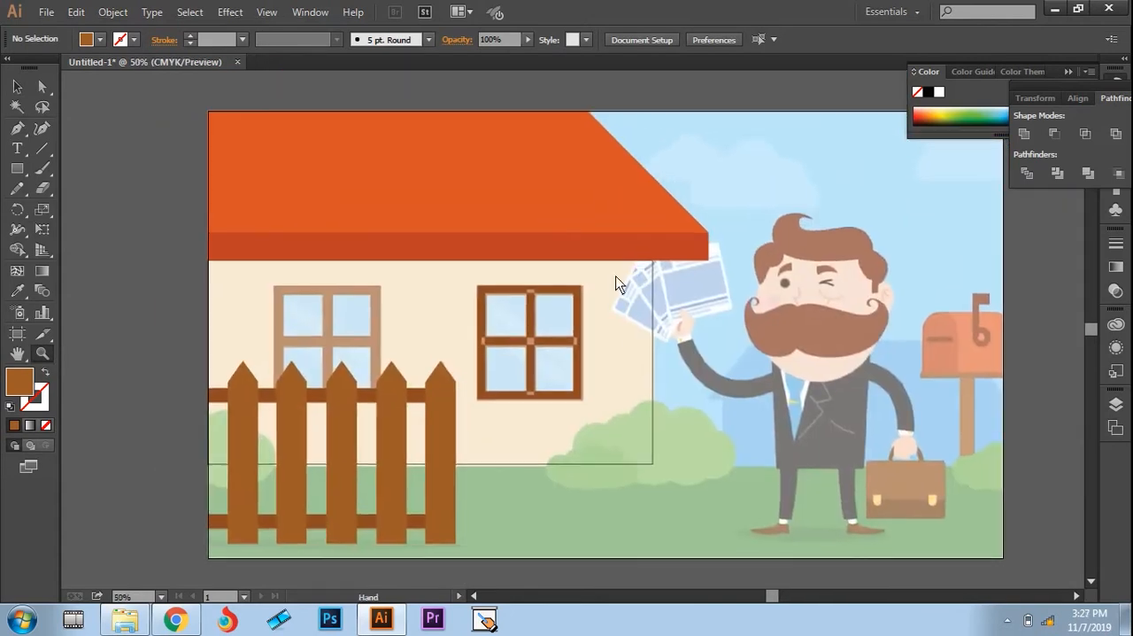
{"action": "left_click_drag", "start_coordinate": [617, 284], "coordinate": [557, 275]}
{"action": "key", "text": "v"}
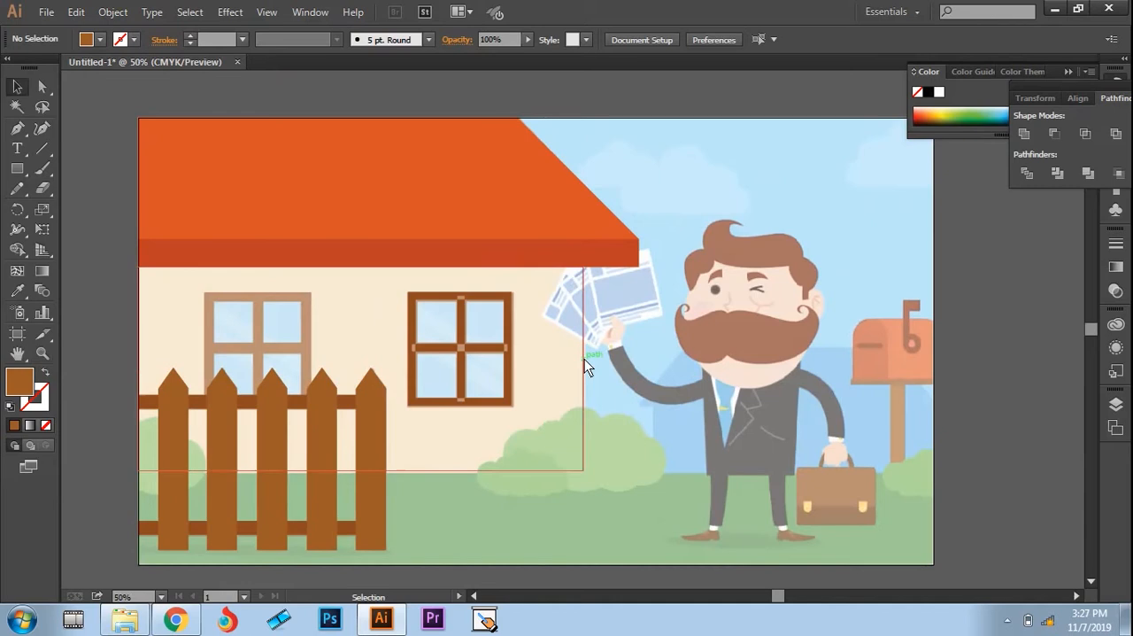
{"action": "left_click", "coordinate": [585, 359]}
{"action": "key", "text": "i"}
{"action": "left_click", "coordinate": [543, 371]}
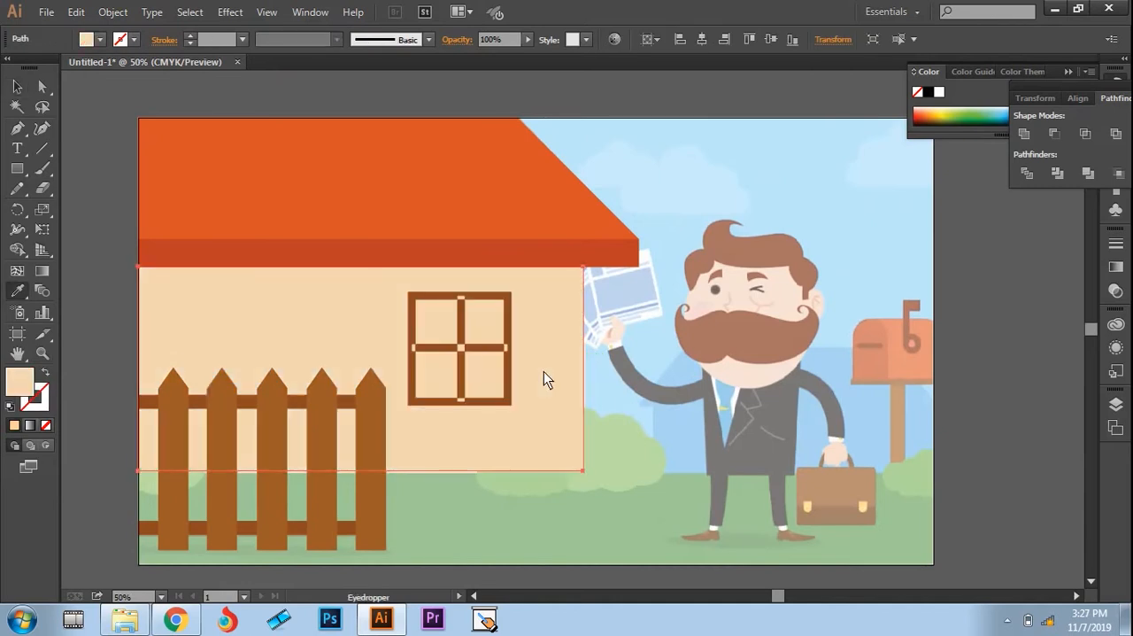
{"action": "key", "text": "v"}
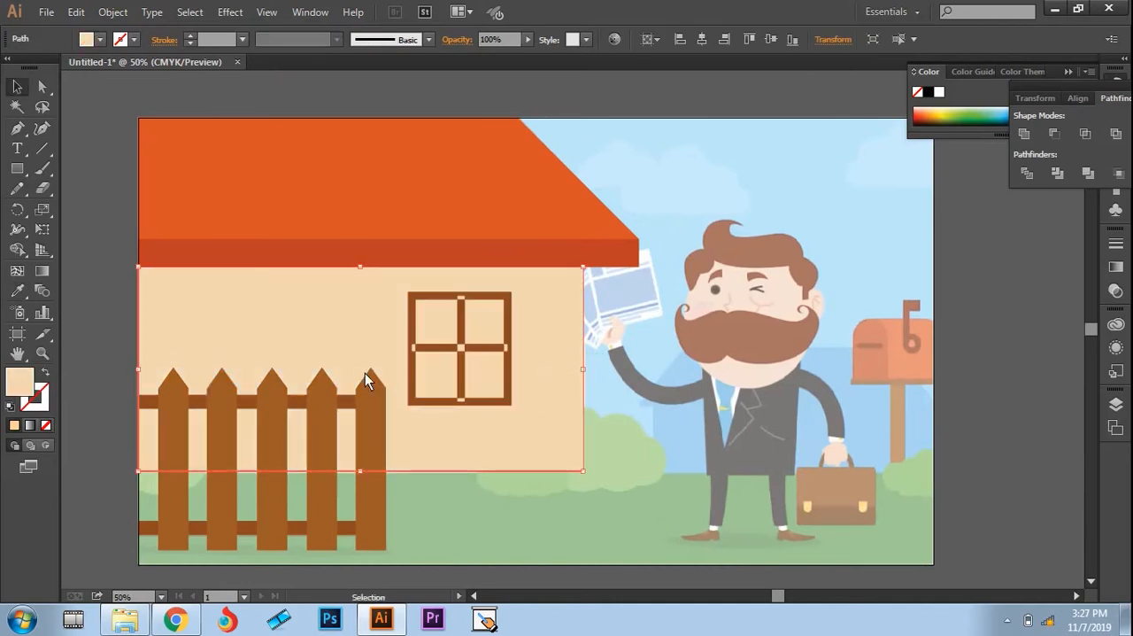
{"action": "left_click", "coordinate": [114, 336]}
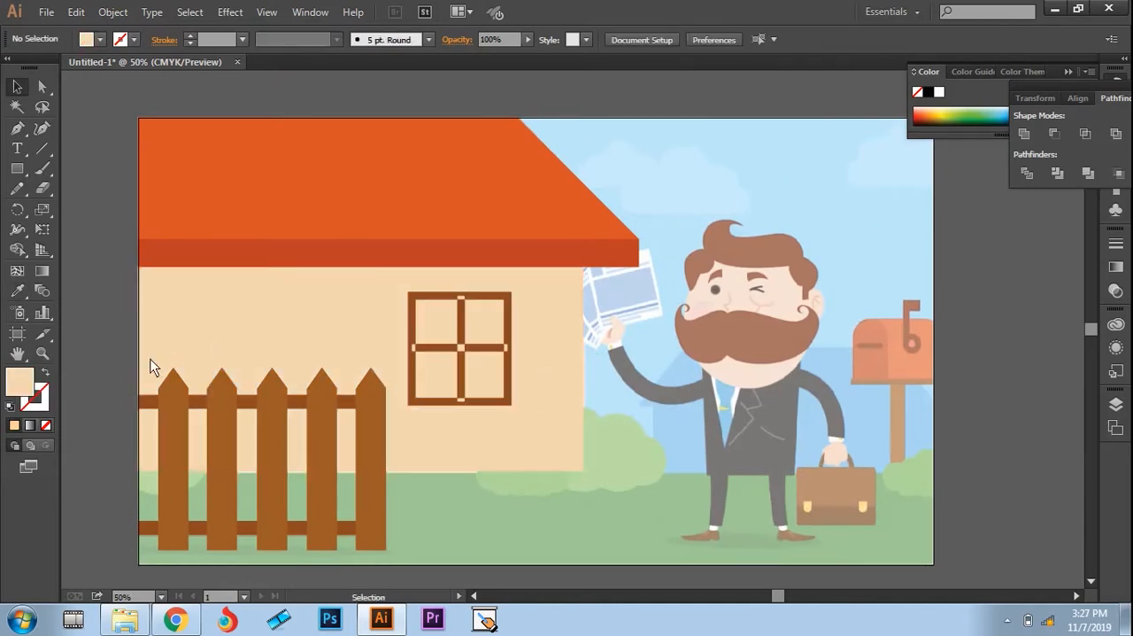
Step: Duplicate the brown window frame group along the wall to form the second window behind the fence
{"action": "left_click", "coordinate": [415, 301]}
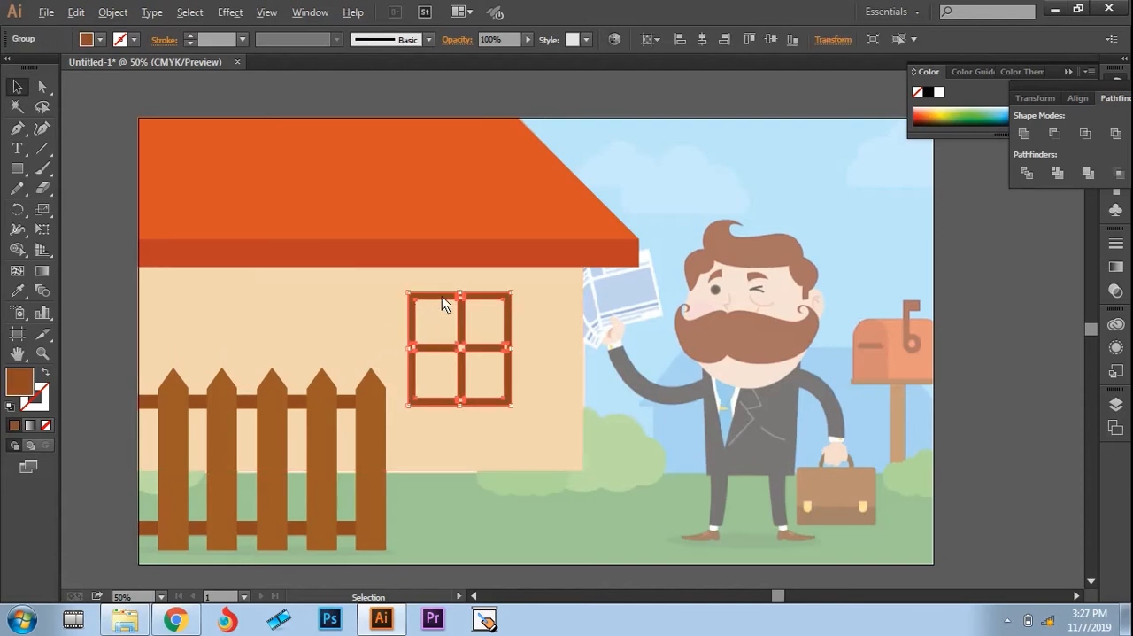
{"action": "left_click_drag", "start_coordinate": [443, 299], "coordinate": [281, 307]}
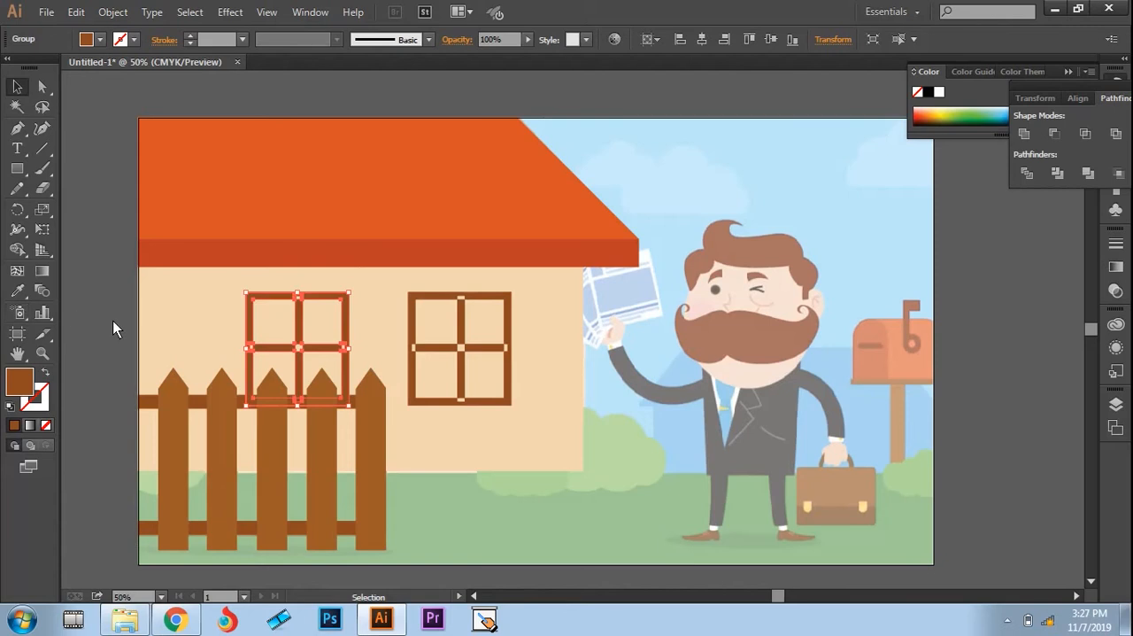
Step: Using Shape Builder on the wall and both window frames, cut the four pane openings out of the window behind the fence
{"action": "left_click", "coordinate": [113, 320]}
{"action": "left_click", "coordinate": [270, 295]}
{"action": "left_click", "coordinate": [436, 299], "text": "shift"}
{"action": "left_click", "coordinate": [569, 336], "text": "shift"}
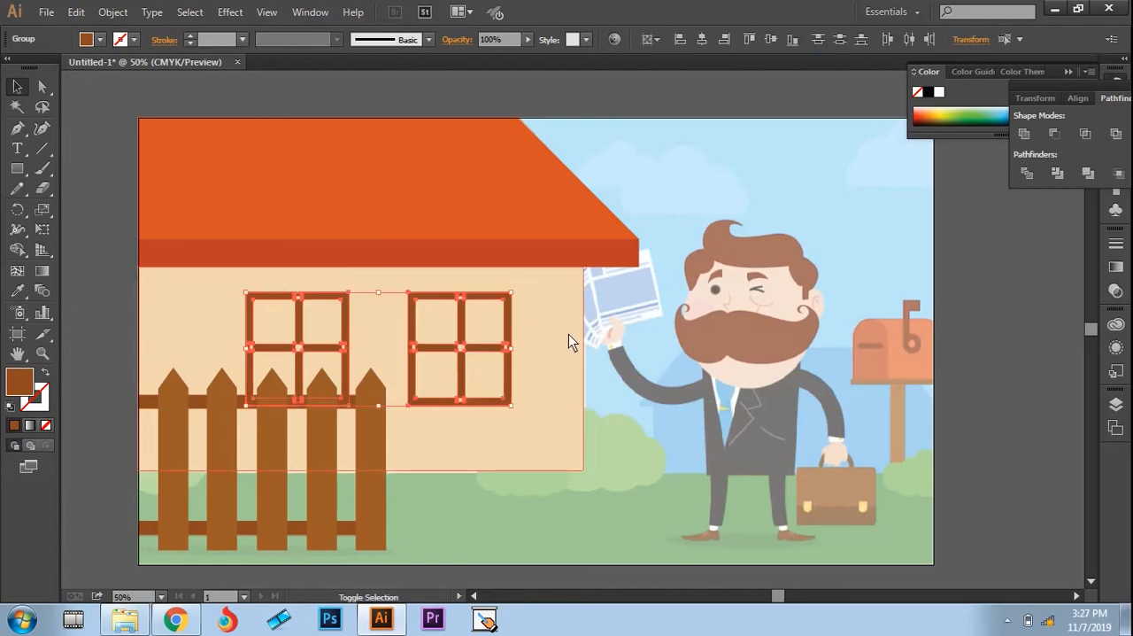
{"action": "left_click", "coordinate": [16, 249]}
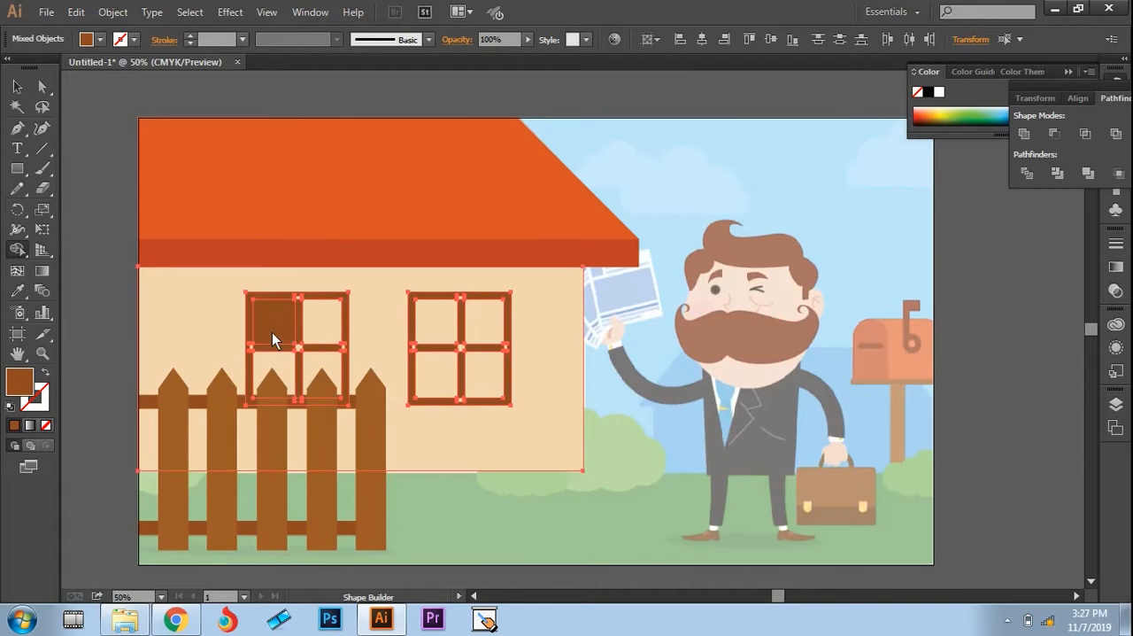
{"action": "key", "text": "ctrl+z"}
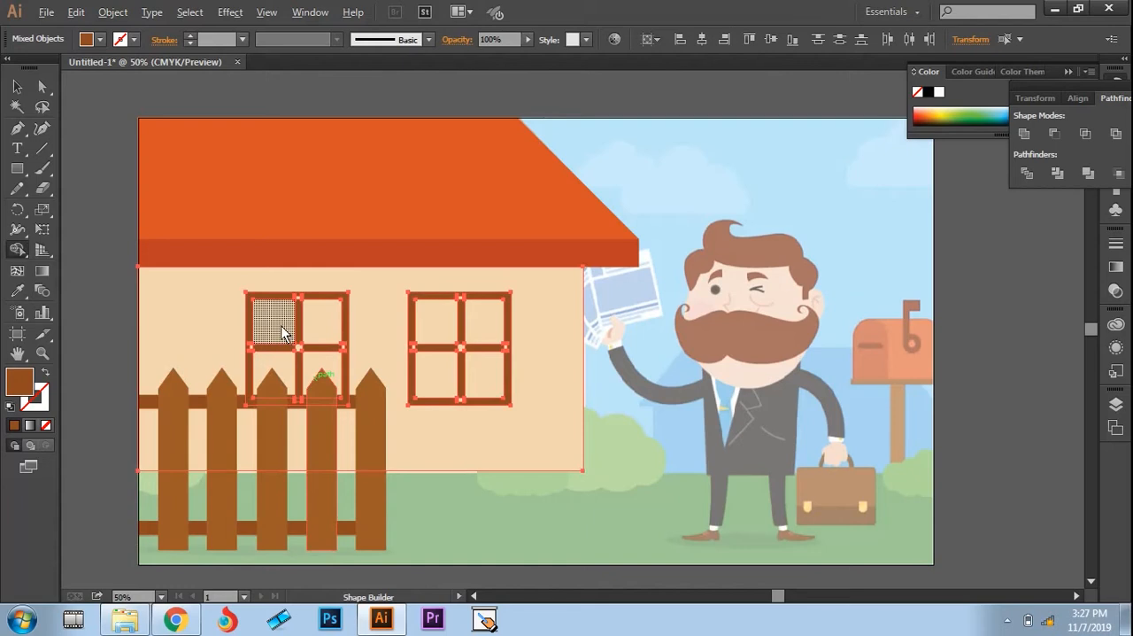
{"action": "left_click", "coordinate": [284, 326], "text": "alt"}
{"action": "left_click", "coordinate": [283, 371], "text": "alt"}
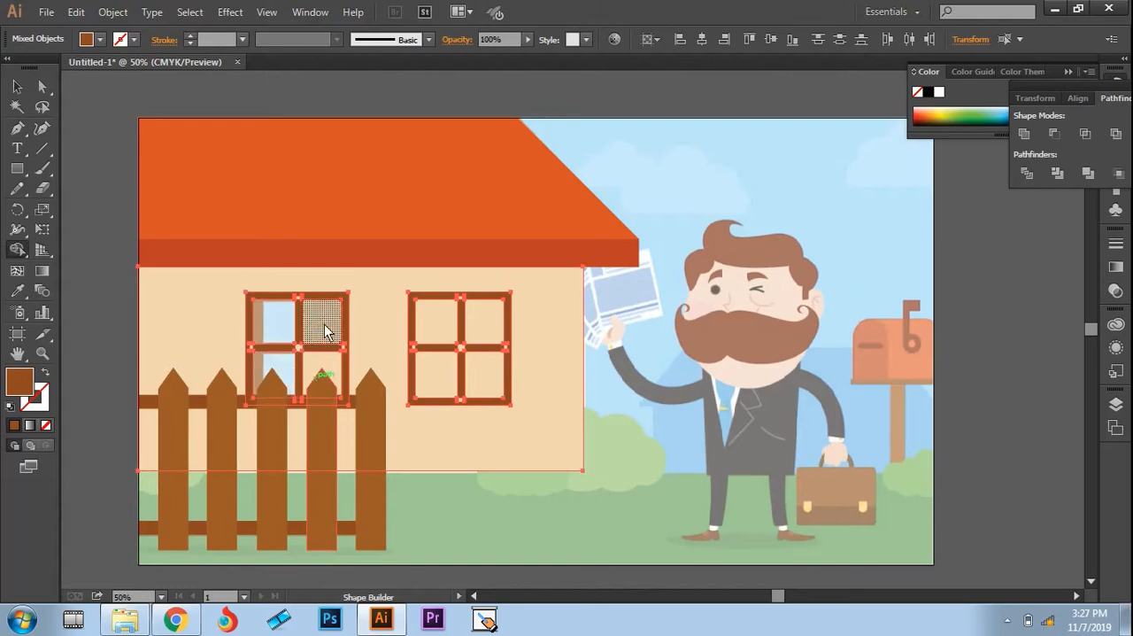
{"action": "left_click", "coordinate": [324, 324], "text": "alt"}
{"action": "left_click", "coordinate": [326, 370], "text": "alt"}
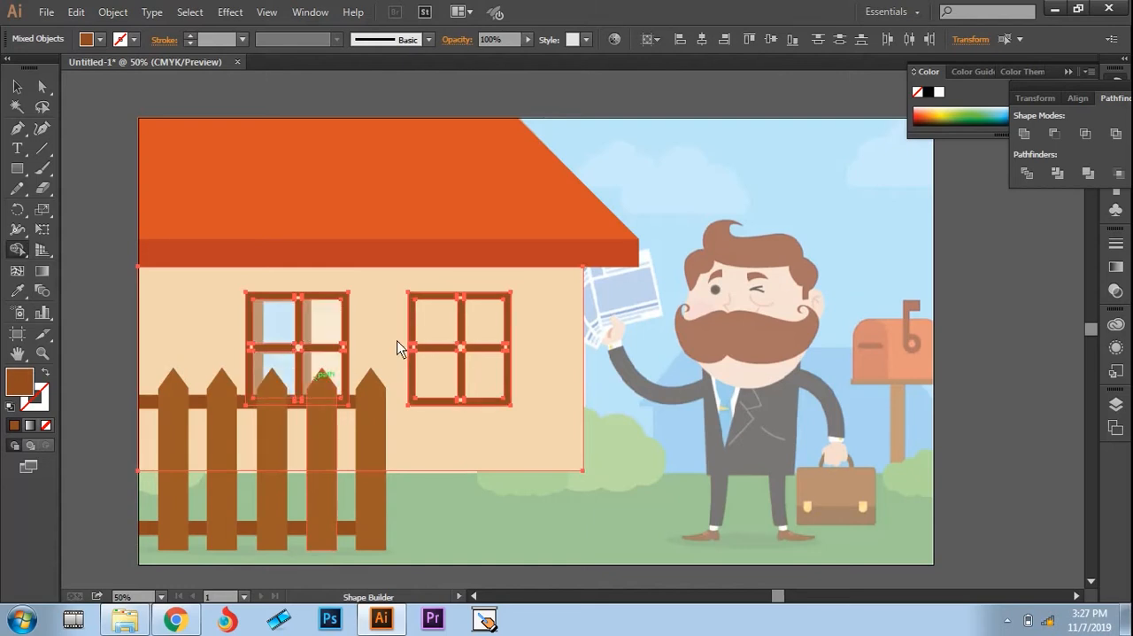
Step: Cut the four pane openings out of the other window with Shape Builder, and clear the selection
{"action": "left_click", "coordinate": [434, 324], "text": "alt"}
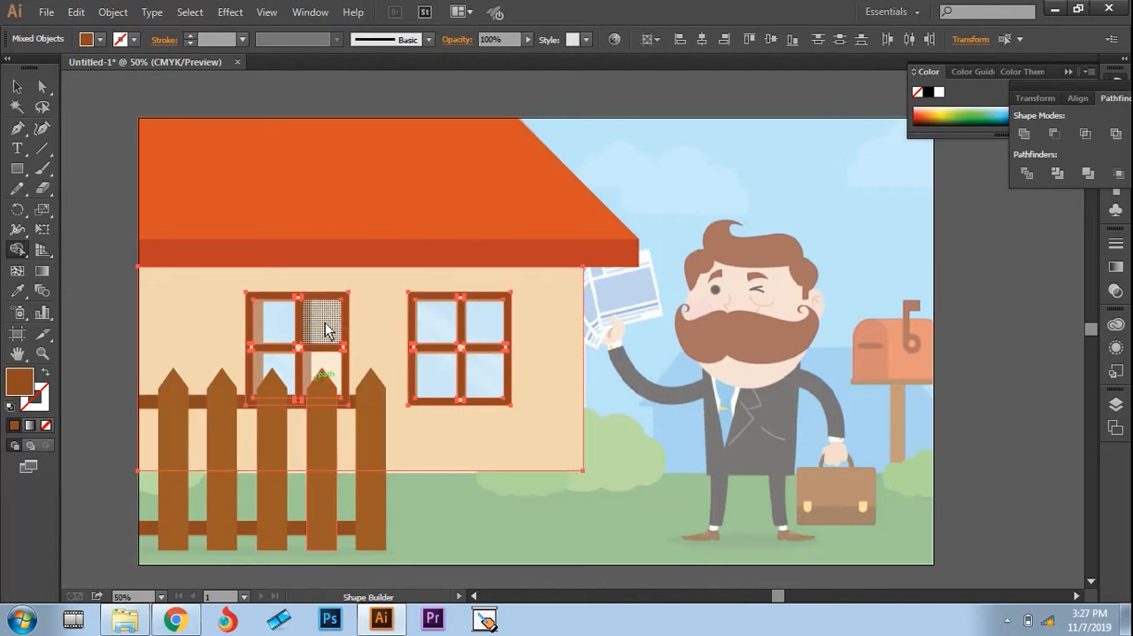
{"action": "key", "text": "v"}
{"action": "left_click", "coordinate": [456, 516]}
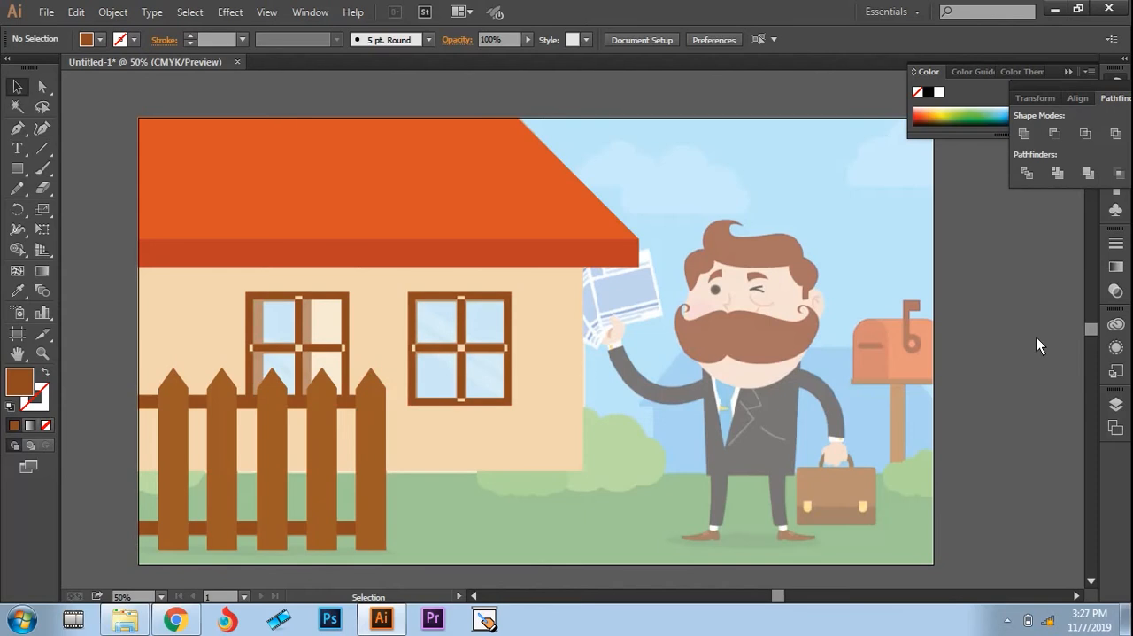
Step: Hide the reference image on Layer 1 to check the traced artwork on its own, and show it again
{"action": "left_click", "coordinate": [1112, 430]}
{"action": "left_click", "coordinate": [917, 393]}
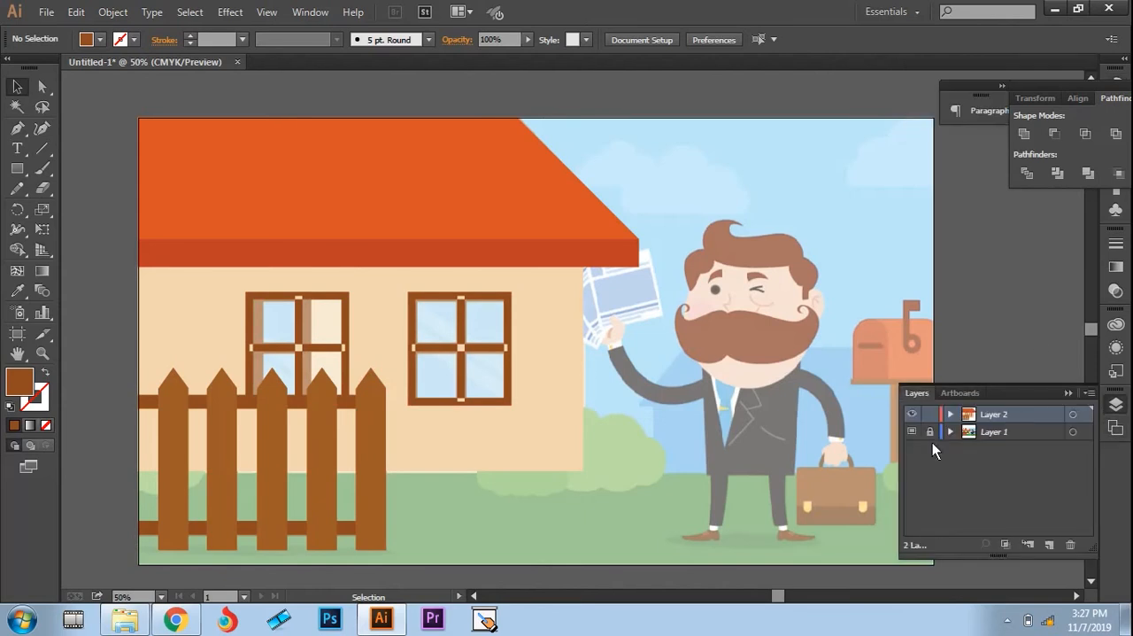
{"action": "left_click", "coordinate": [912, 431]}
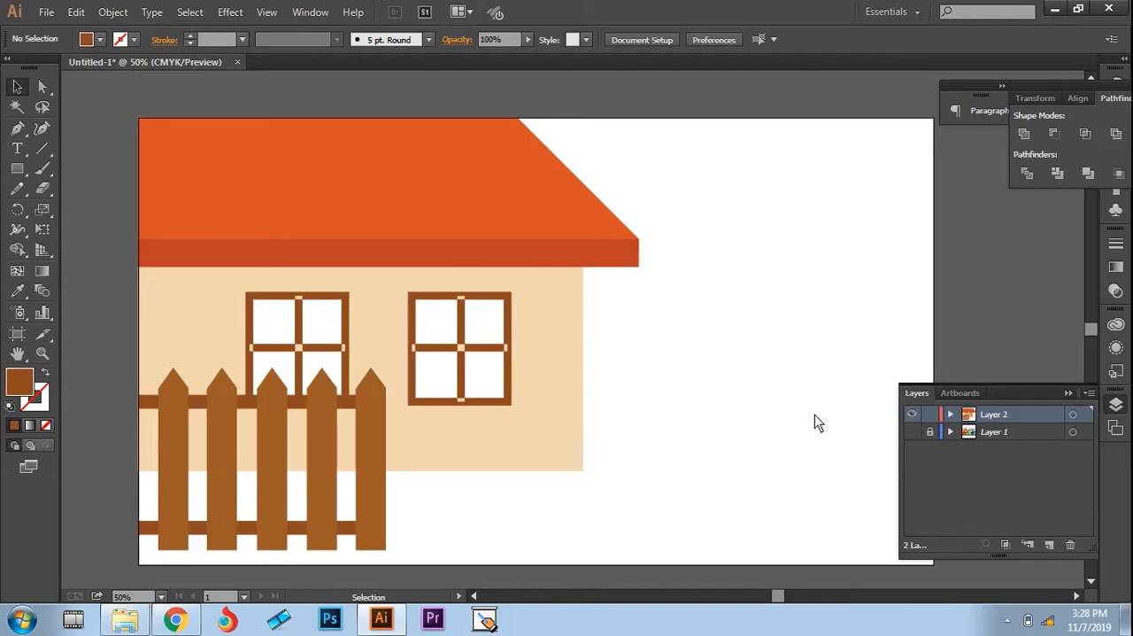
{"action": "left_click", "coordinate": [913, 430]}
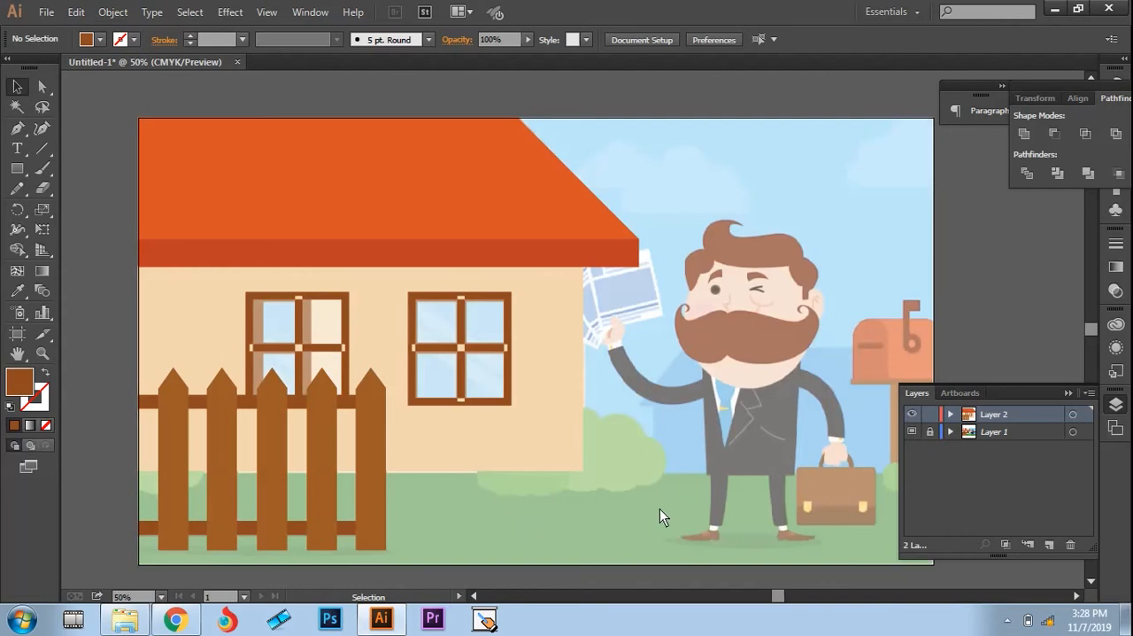
Step: Draw a ground rectangle from the wall's base to the artboard's lower corner, and fill it with green sampled from the reference bush
{"action": "left_click", "coordinate": [21, 168]}
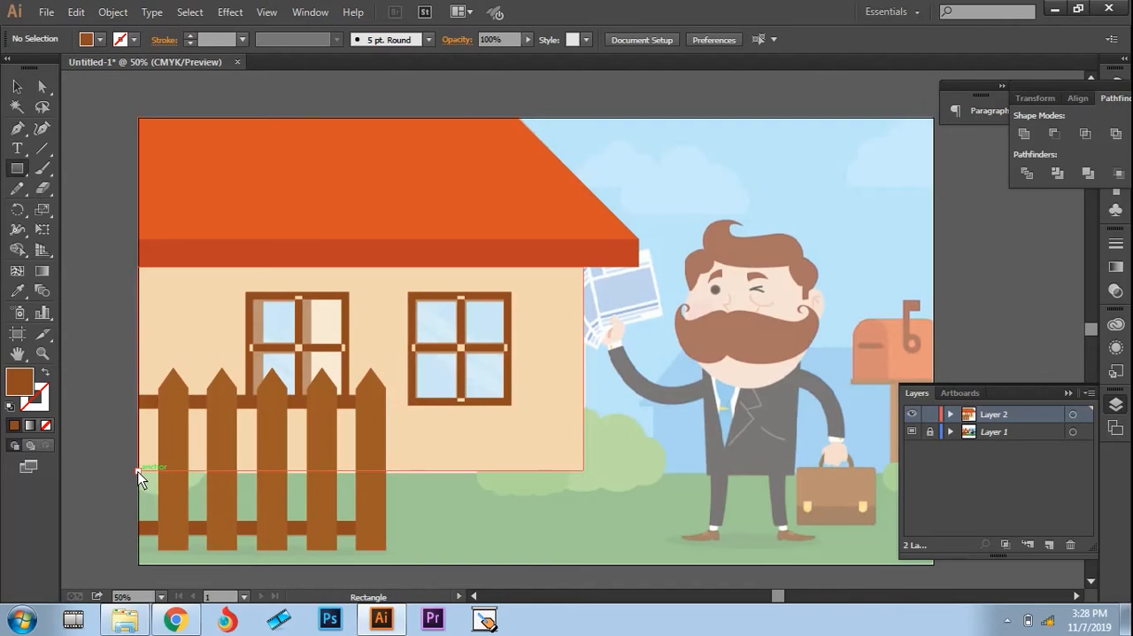
{"action": "left_click_drag", "start_coordinate": [139, 477], "coordinate": [935, 565]}
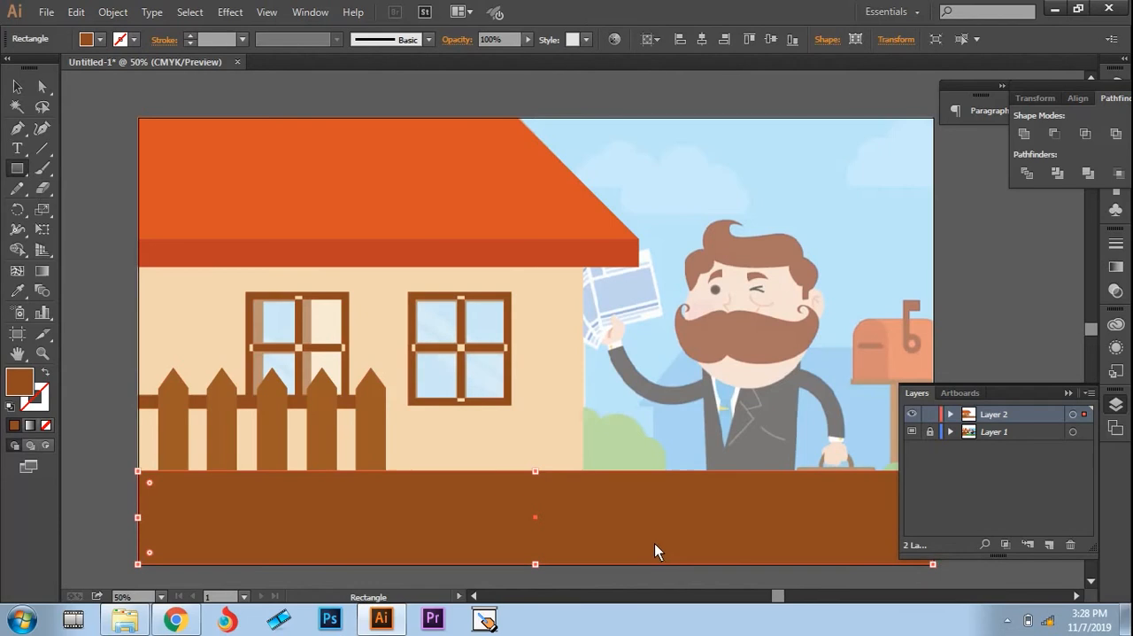
{"action": "key", "text": "i"}
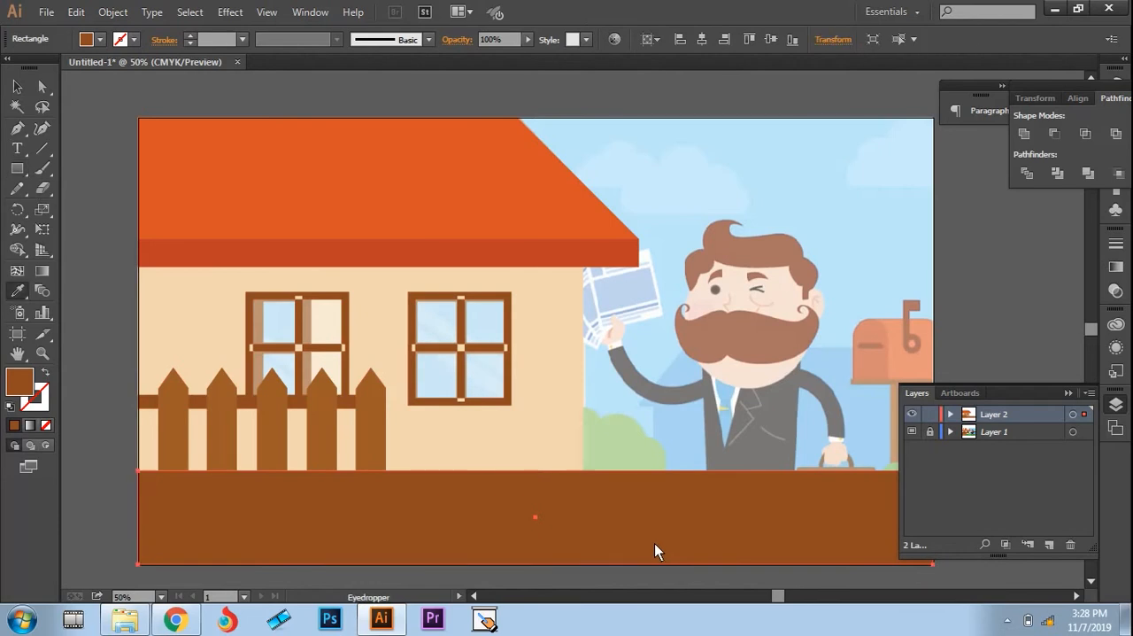
{"action": "left_click", "coordinate": [618, 456]}
{"action": "key", "text": "v"}
{"action": "left_click", "coordinate": [1067, 394]}
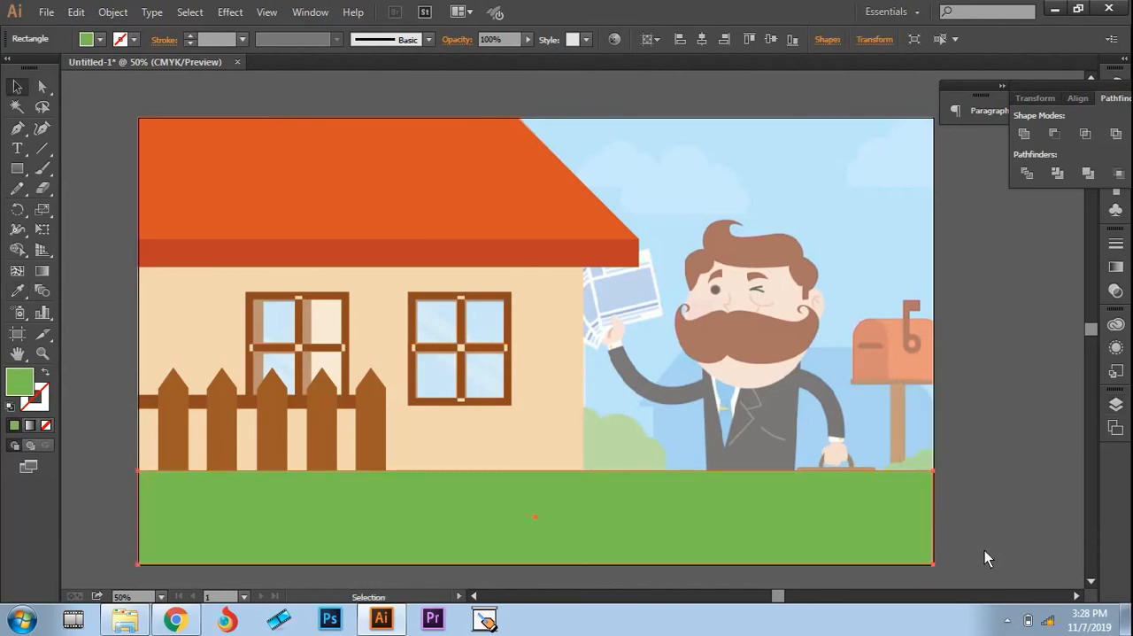
{"action": "left_click", "coordinate": [984, 550]}
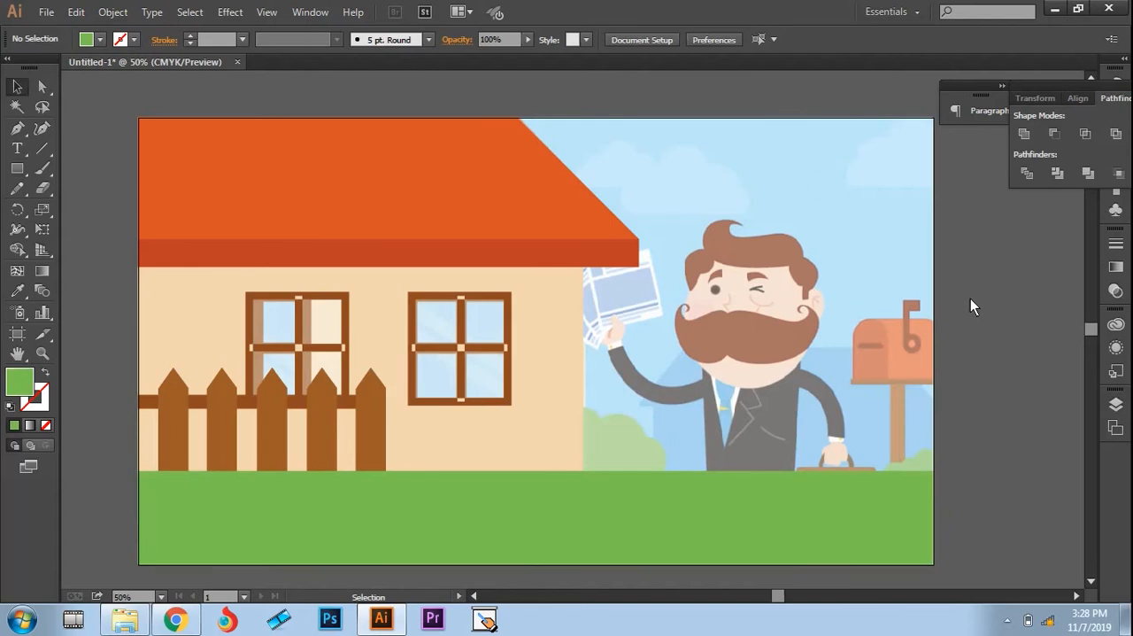
Step: Send the green ground rectangle to the back, behind the fence and the house, and deselect it
{"action": "left_click", "coordinate": [580, 503]}
{"action": "right_click", "coordinate": [580, 500]}
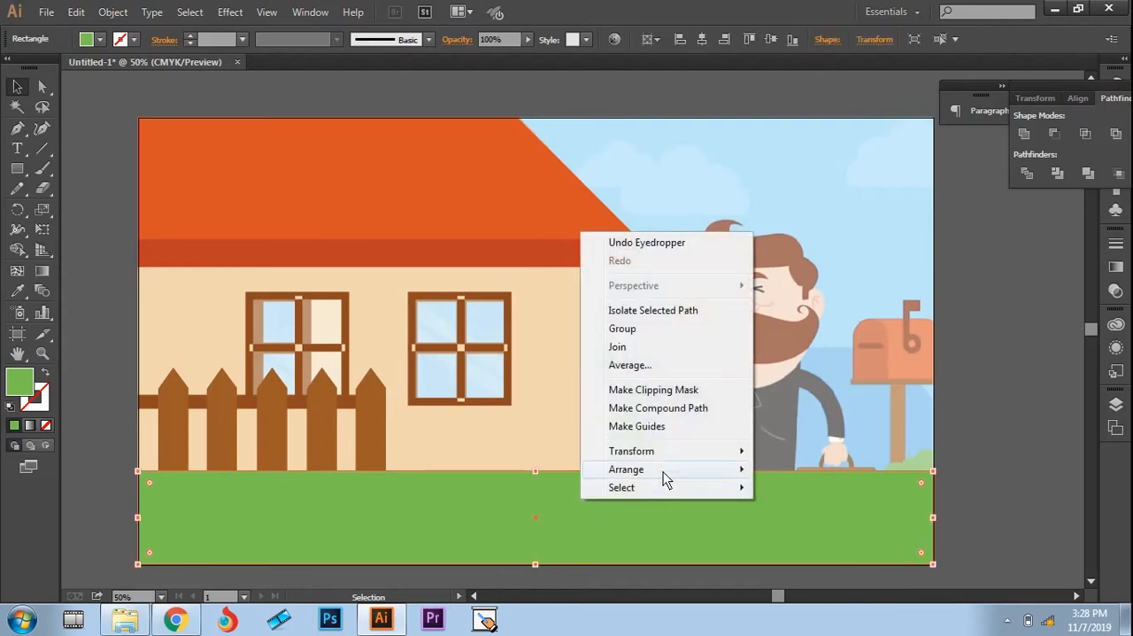
{"action": "mouse_move", "coordinate": [663, 471]}
{"action": "left_click", "coordinate": [801, 524]}
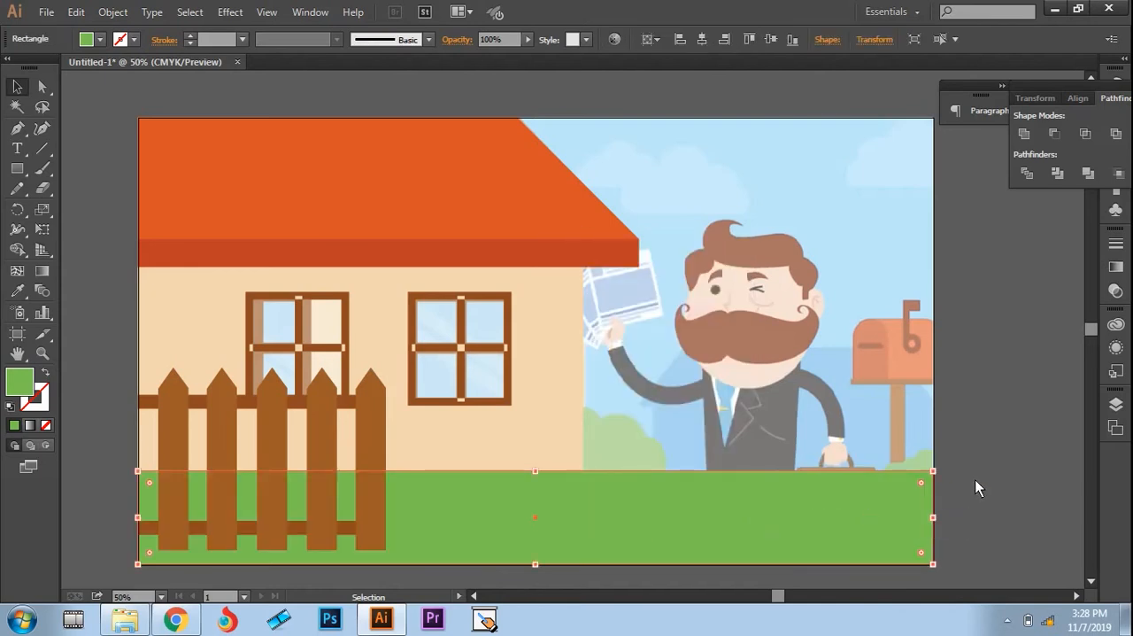
{"action": "left_click", "coordinate": [956, 512]}
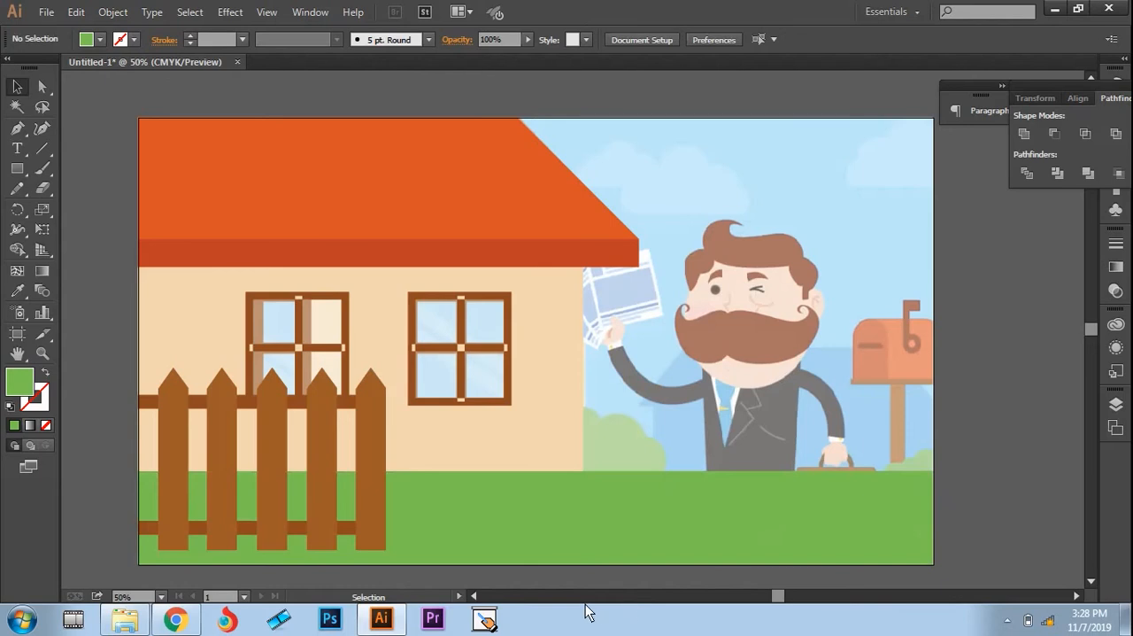
{"action": "left_click", "coordinate": [607, 511]}
{"action": "right_click", "coordinate": [607, 511]}
{"action": "mouse_move", "coordinate": [670, 480]}
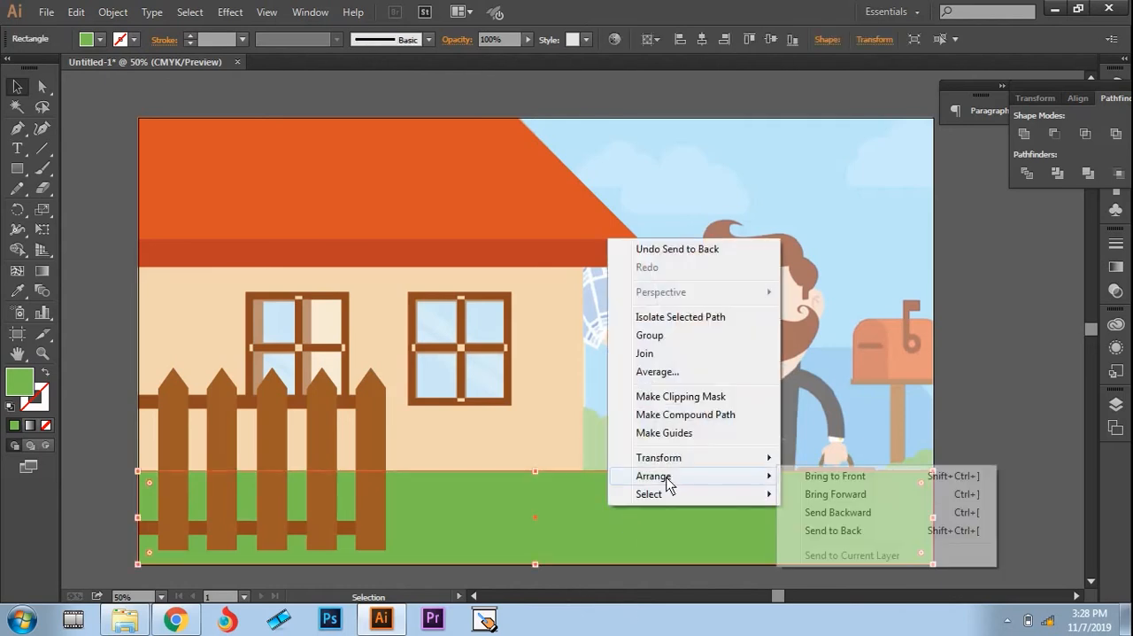
{"action": "left_click", "coordinate": [830, 531]}
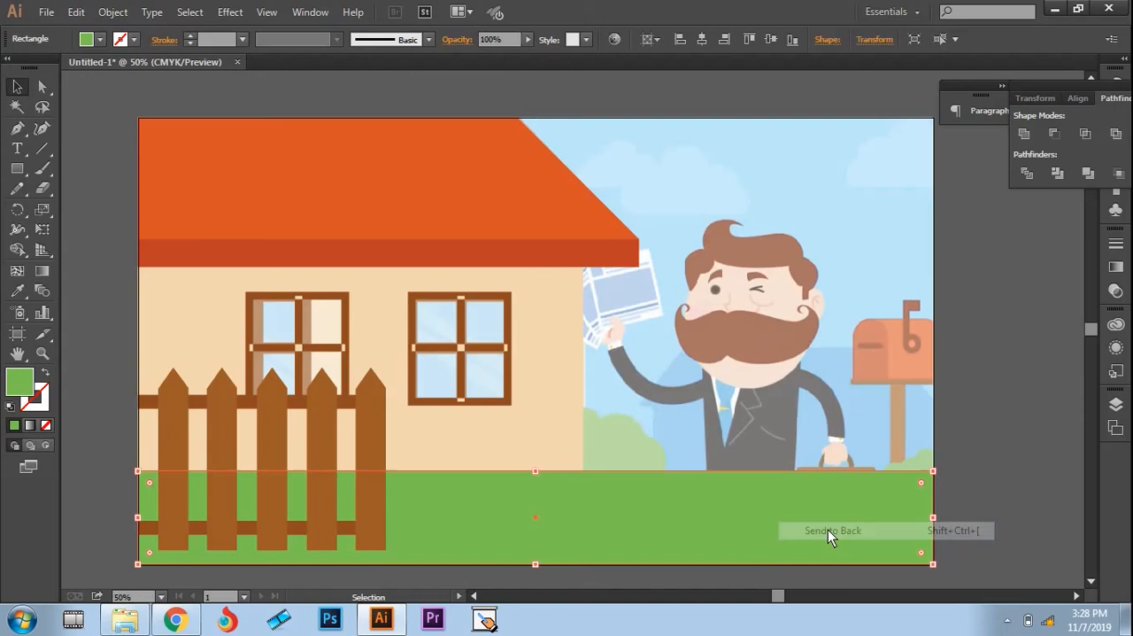
{"action": "left_click", "coordinate": [991, 479]}
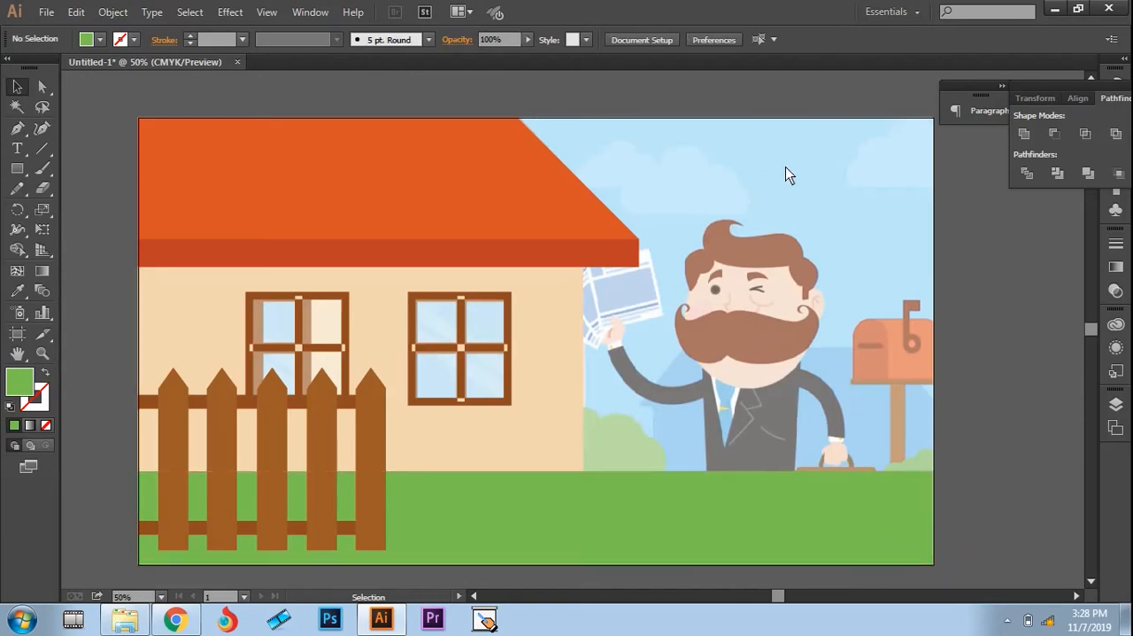
Step: Draw a background rectangle covering the whole artboard, and send it to the back behind all artwork
{"action": "left_click", "coordinate": [15, 171]}
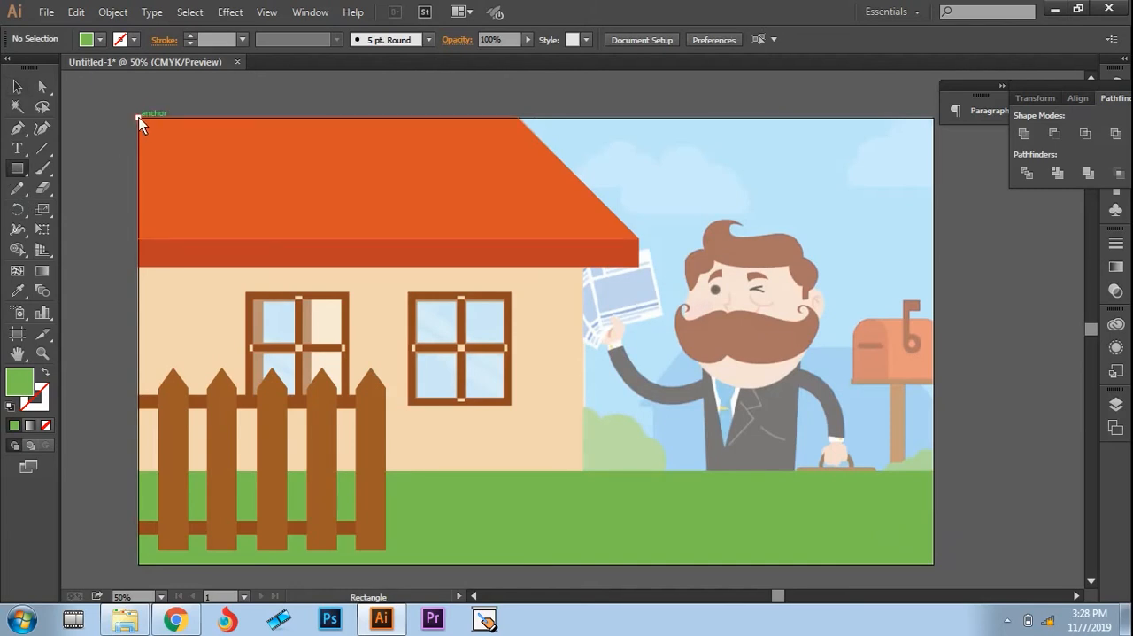
{"action": "left_click_drag", "start_coordinate": [139, 118], "coordinate": [935, 566]}
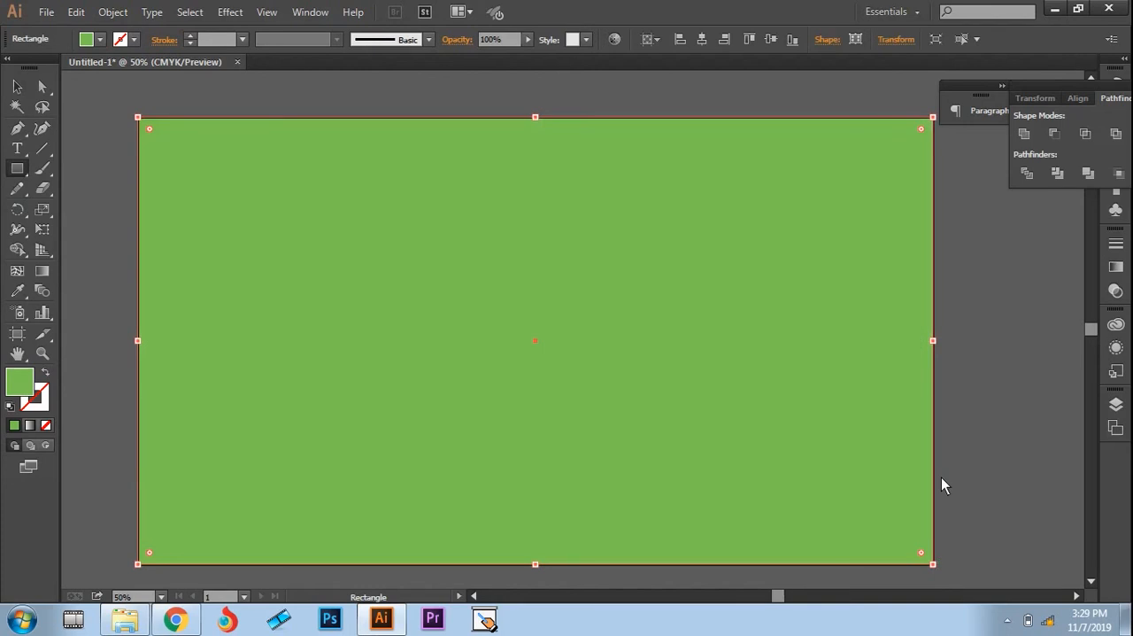
{"action": "key", "text": "v"}
{"action": "key", "text": "ctrl+shift+bracketleft"}
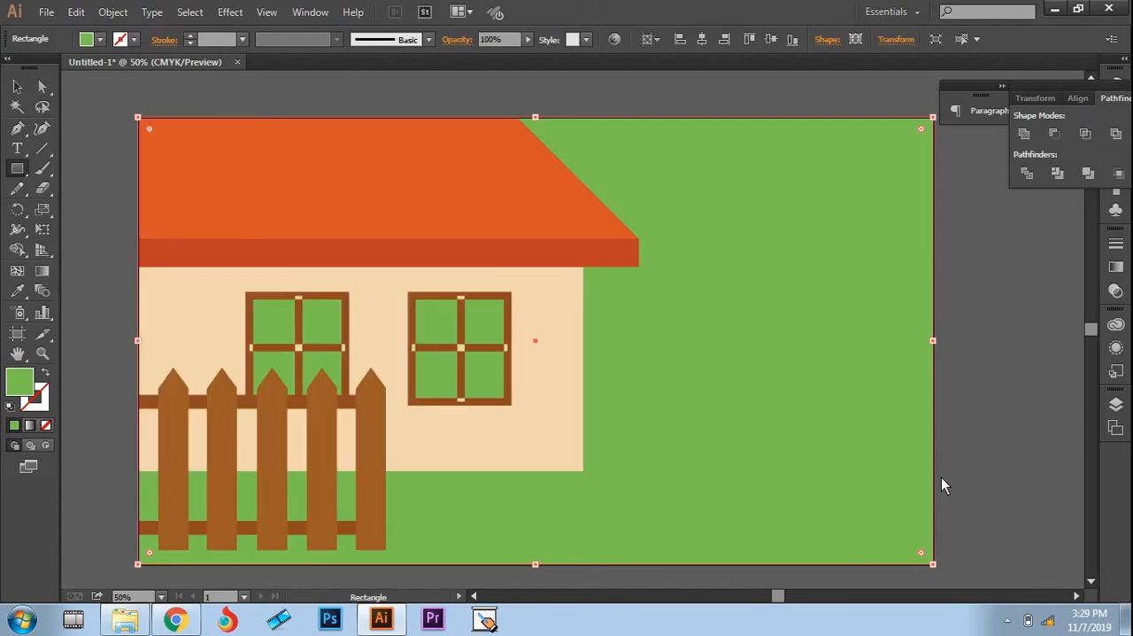
Step: With Layer 2 hidden and Layer 1 unlocked, sample the sky blue from the reference image as the fill color, and show Layer 2 again
{"action": "key", "text": "i"}
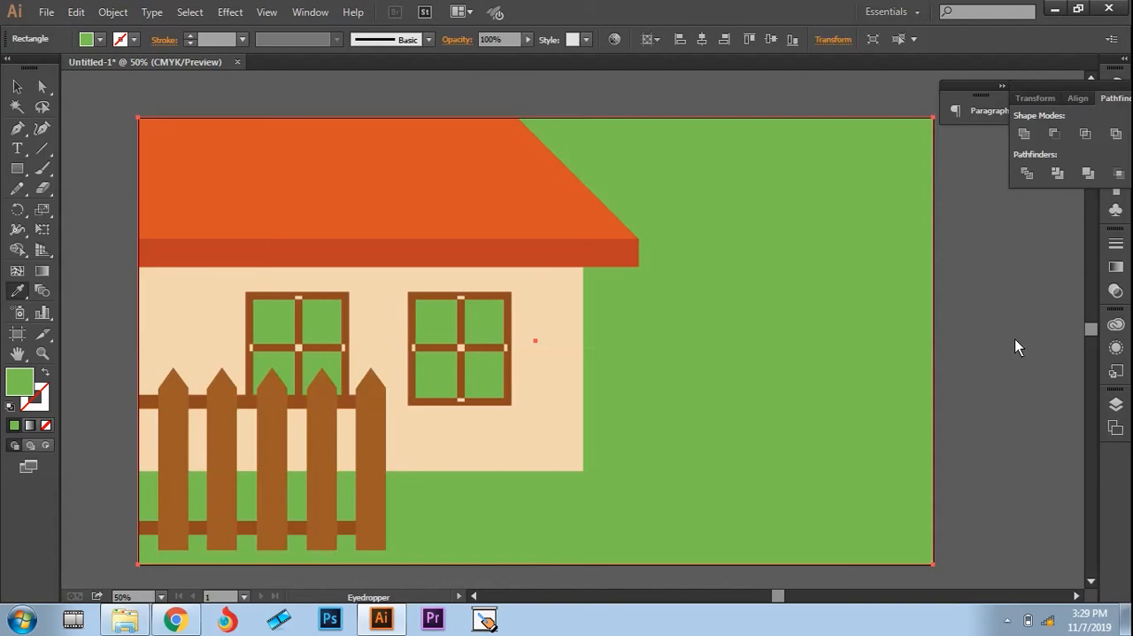
{"action": "left_click", "coordinate": [1115, 429]}
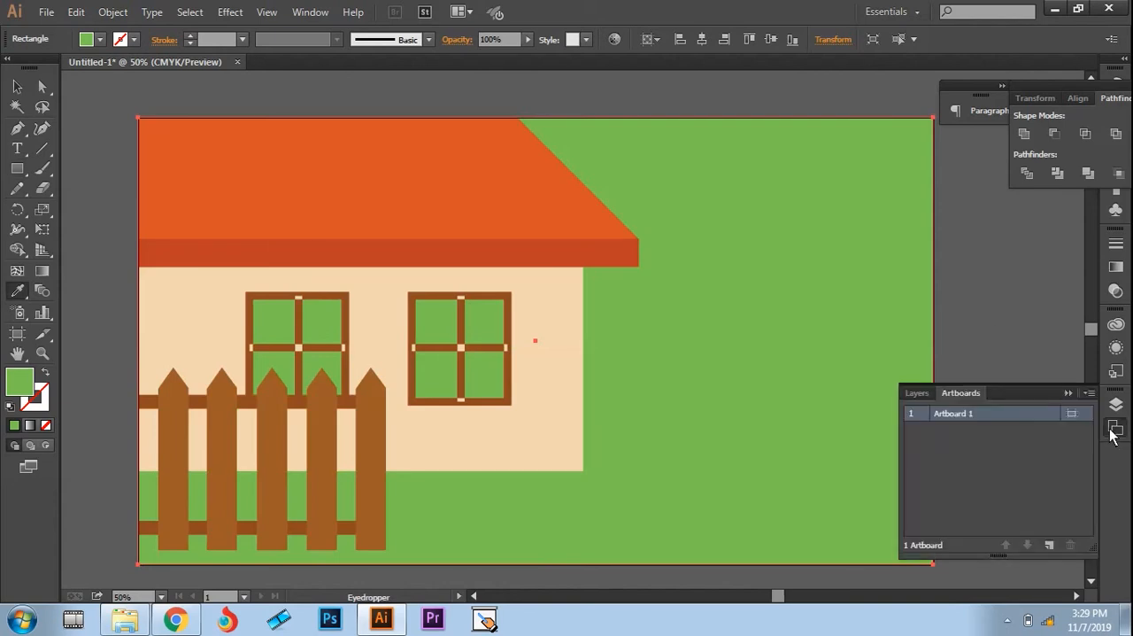
{"action": "left_click", "coordinate": [916, 394]}
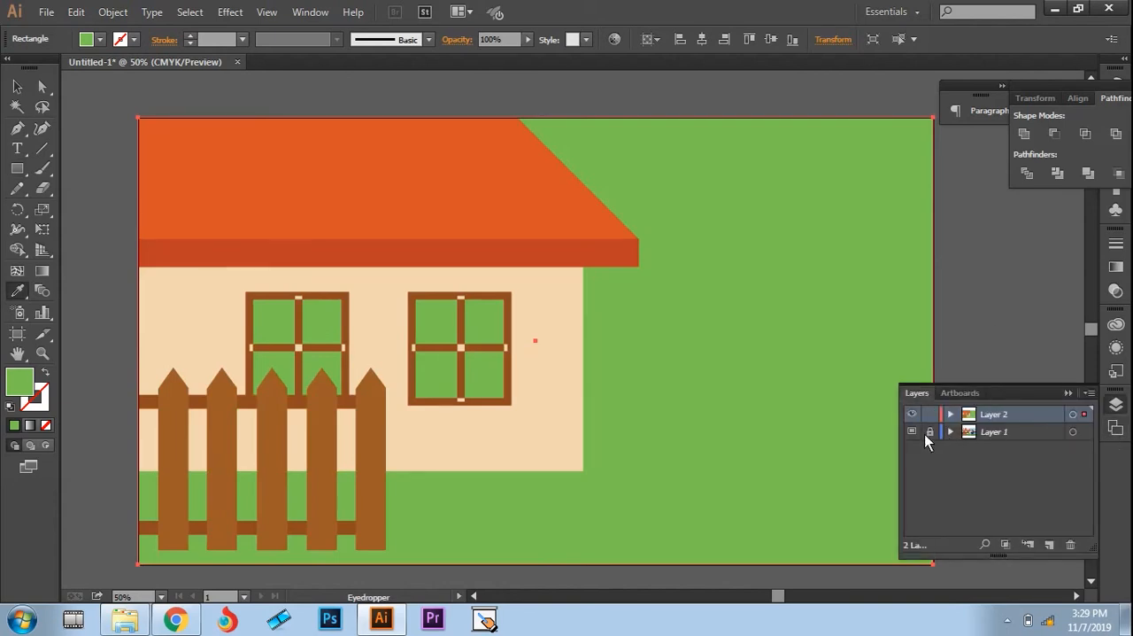
{"action": "left_click", "coordinate": [930, 415]}
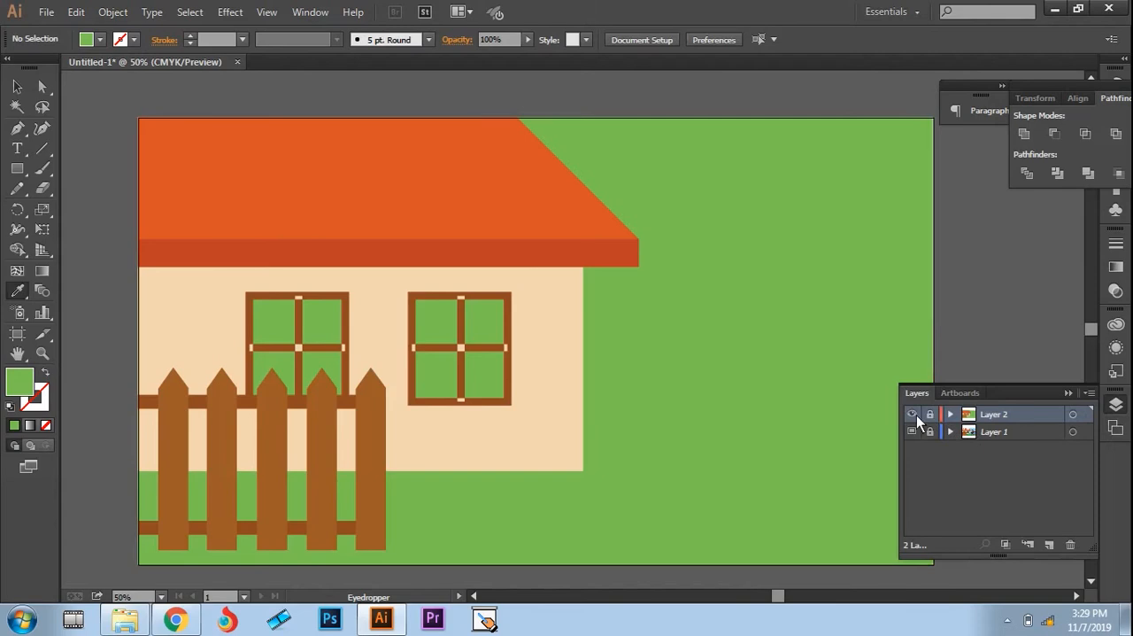
{"action": "left_click", "coordinate": [912, 414]}
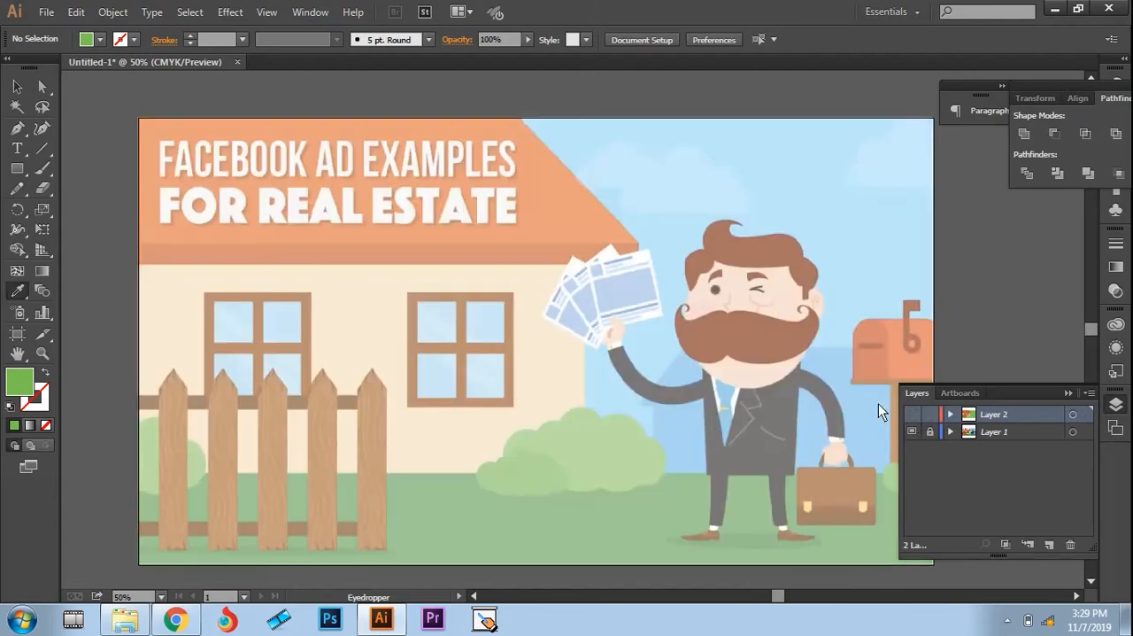
{"action": "left_click", "coordinate": [929, 434]}
{"action": "left_click", "coordinate": [804, 186]}
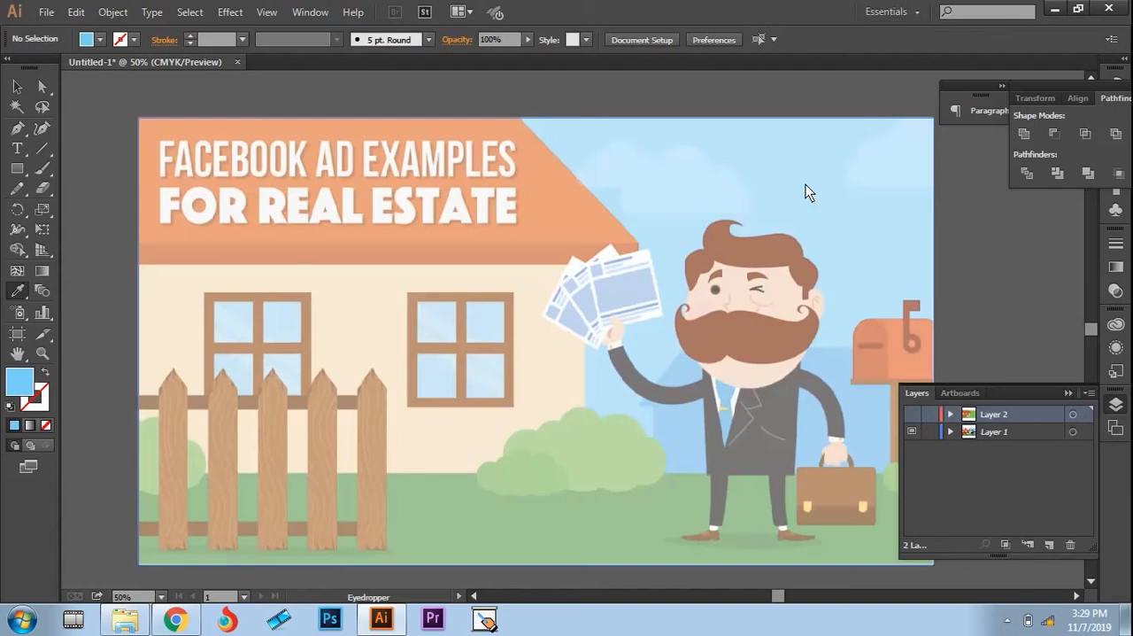
{"action": "left_click", "coordinate": [914, 416]}
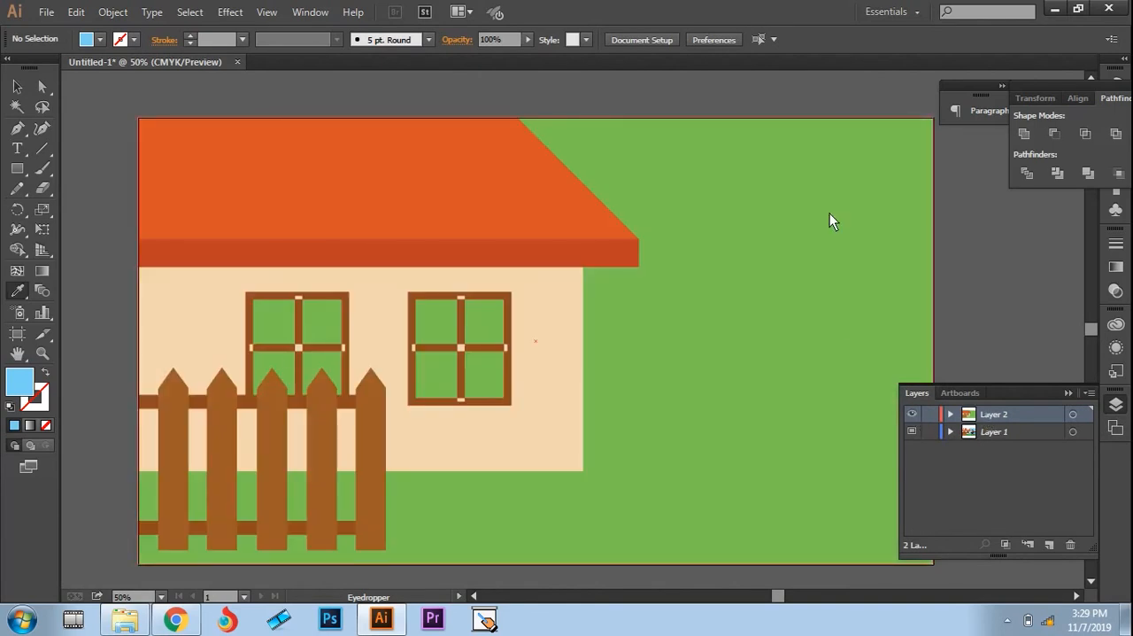
Step: Fill the full-artboard background rectangle with the sampled sky blue, hex 7AD2F7, and deselect it
{"action": "key", "text": "v"}
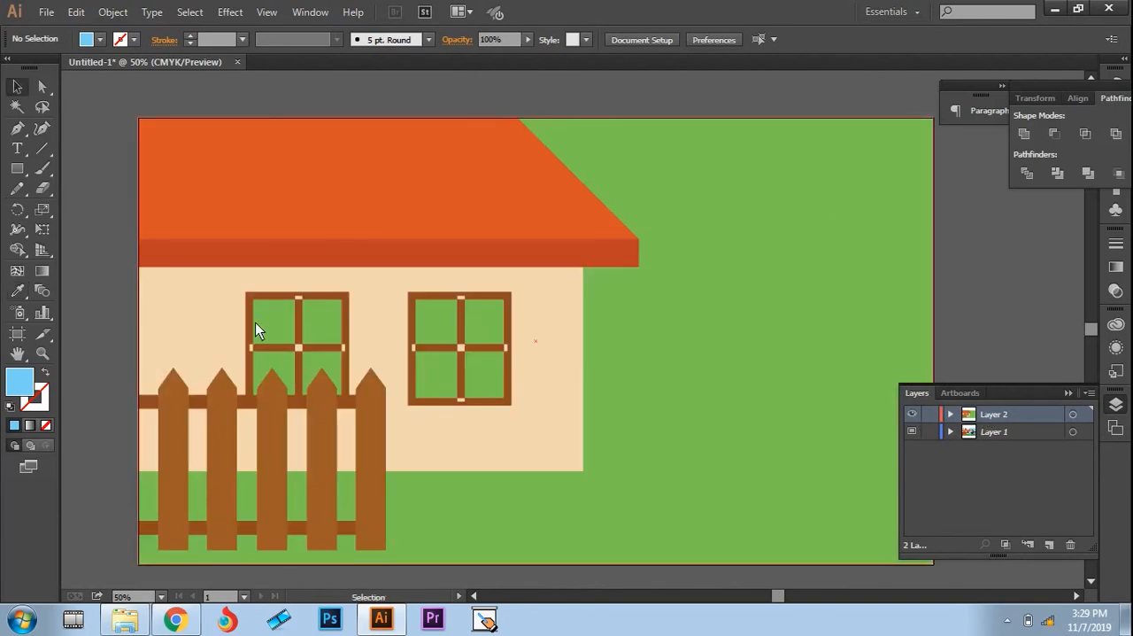
{"action": "double_click", "coordinate": [19, 382]}
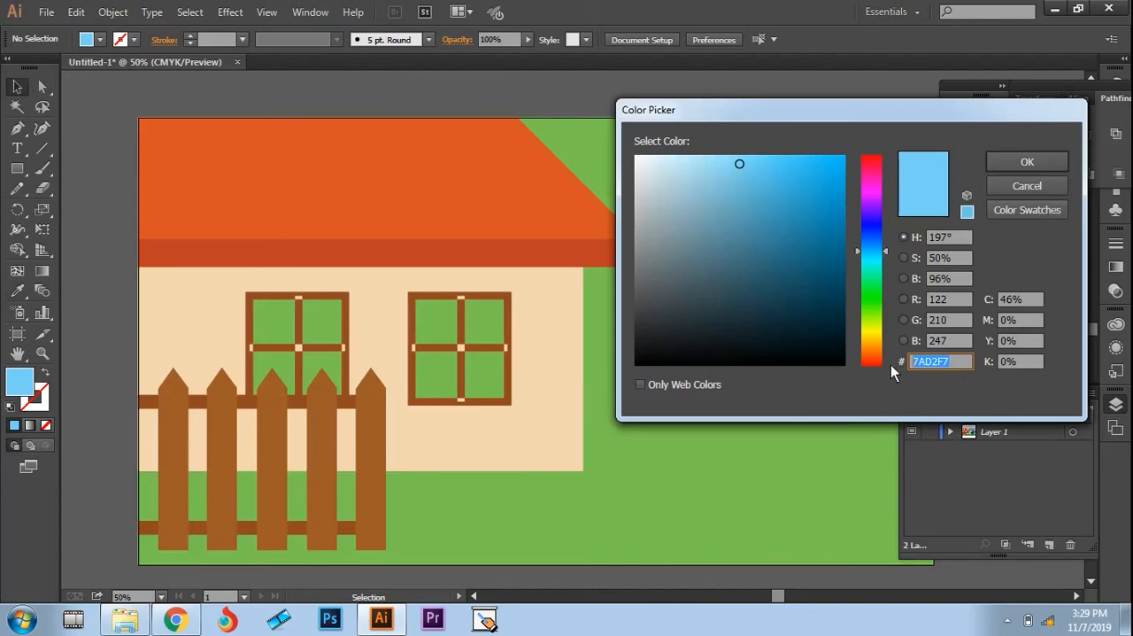
{"action": "left_click", "coordinate": [1025, 167]}
{"action": "left_click", "coordinate": [804, 184]}
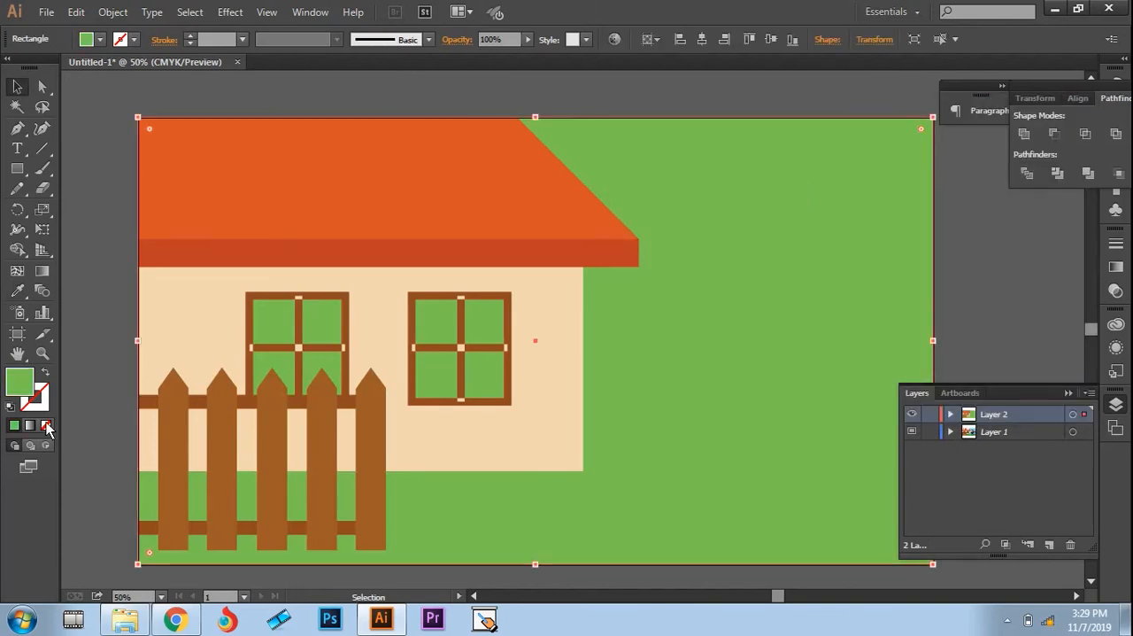
{"action": "double_click", "coordinate": [19, 382]}
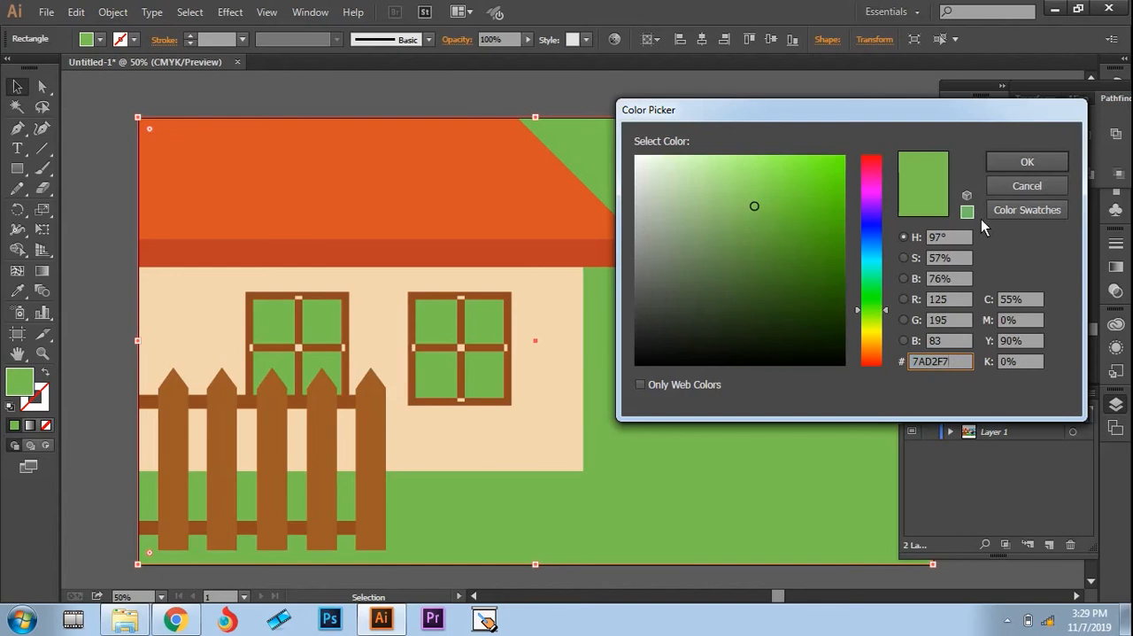
{"action": "left_click", "coordinate": [1018, 164]}
{"action": "left_click", "coordinate": [999, 274]}
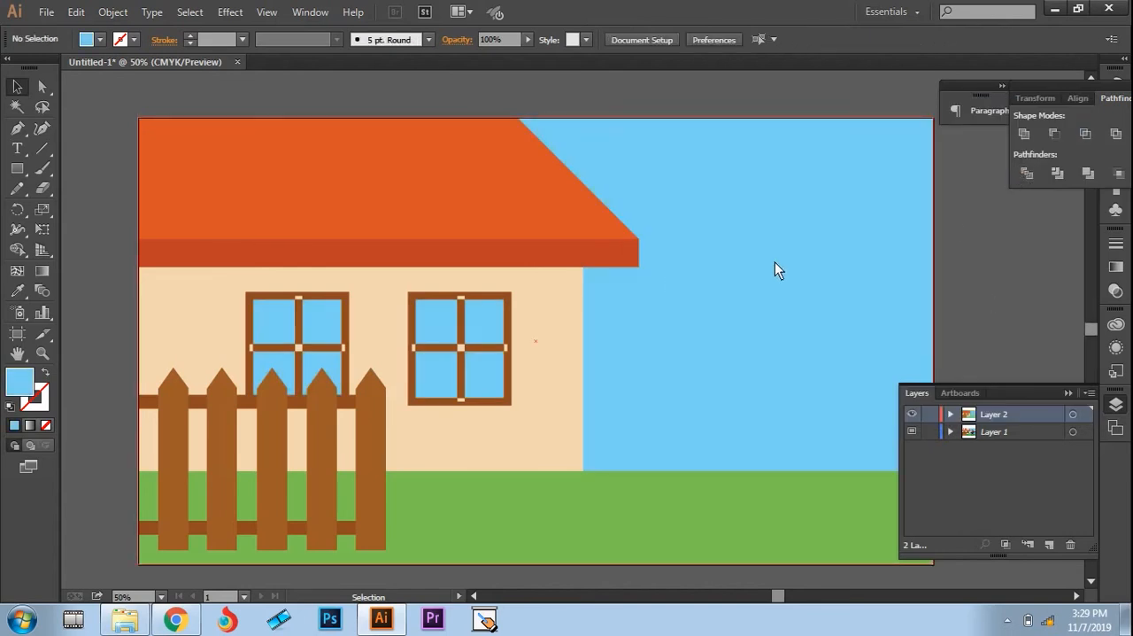
Step: Compare the traced artwork with the reference image by temporarily hiding Layer 2, and collapse the layer list
{"action": "left_click", "coordinate": [913, 414]}
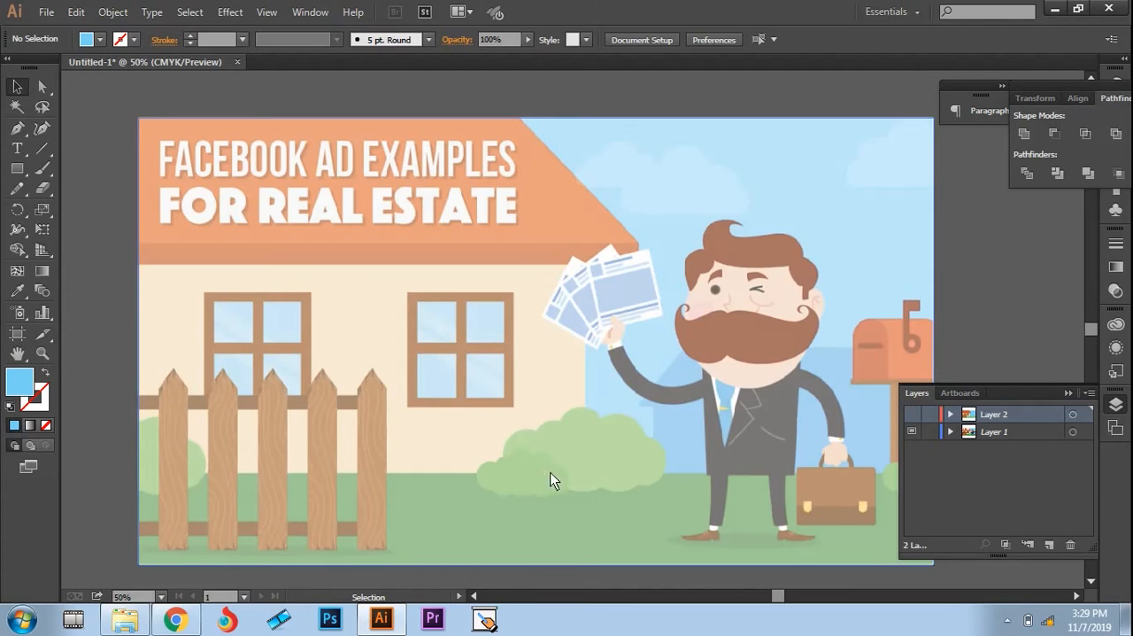
{"action": "left_click", "coordinate": [914, 415]}
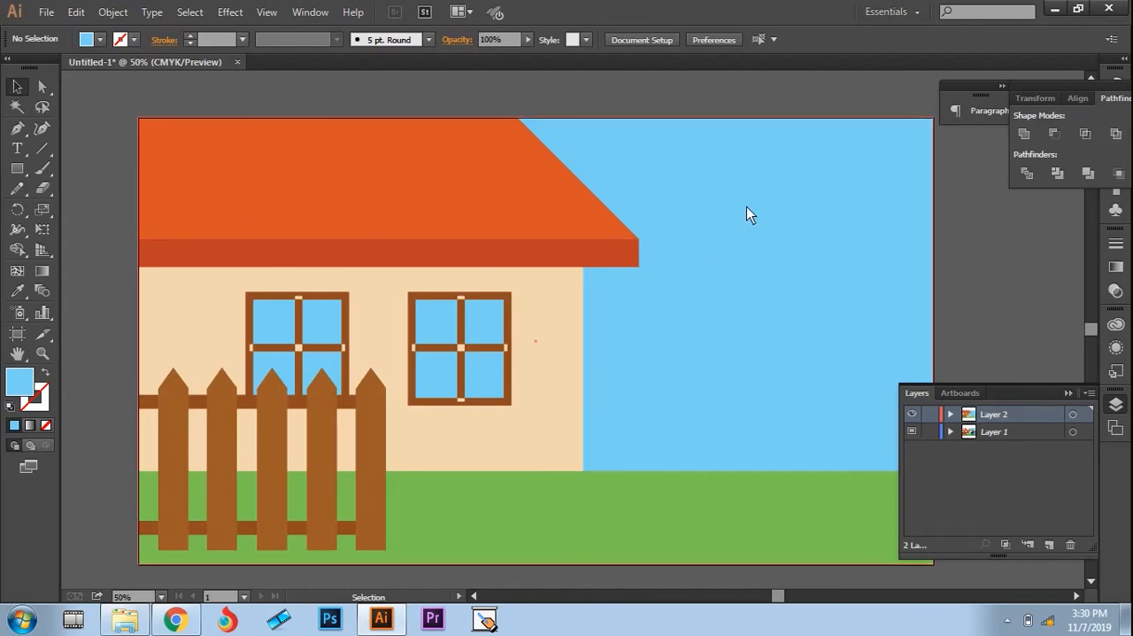
{"action": "left_click", "coordinate": [1068, 394]}
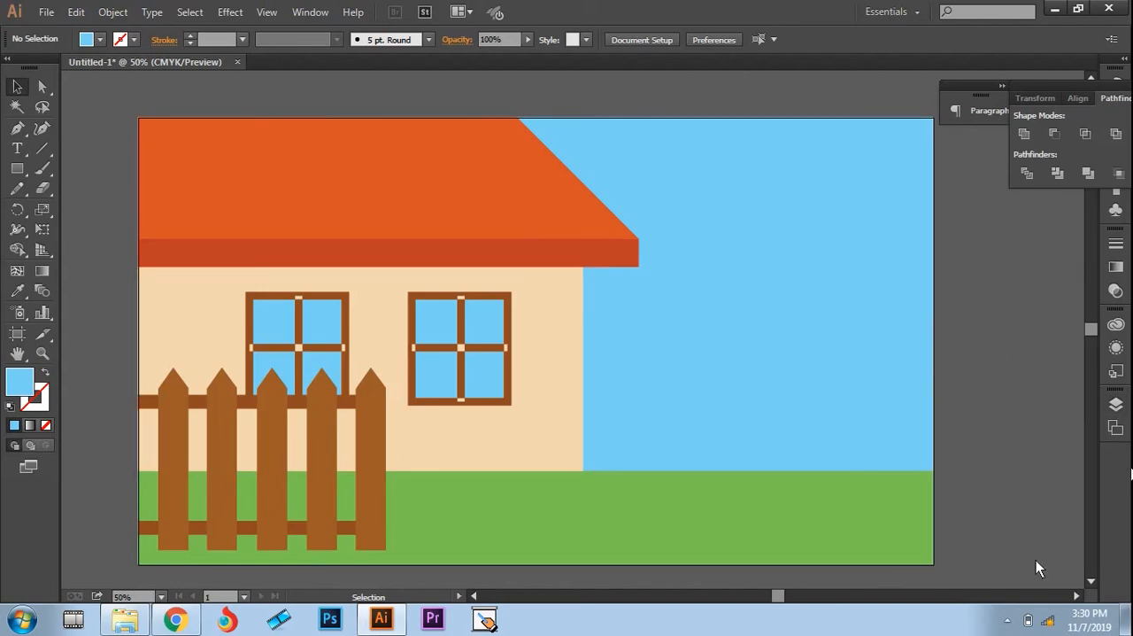
{"action": "left_click", "coordinate": [1007, 622]}
{"action": "left_click", "coordinate": [1046, 508]}
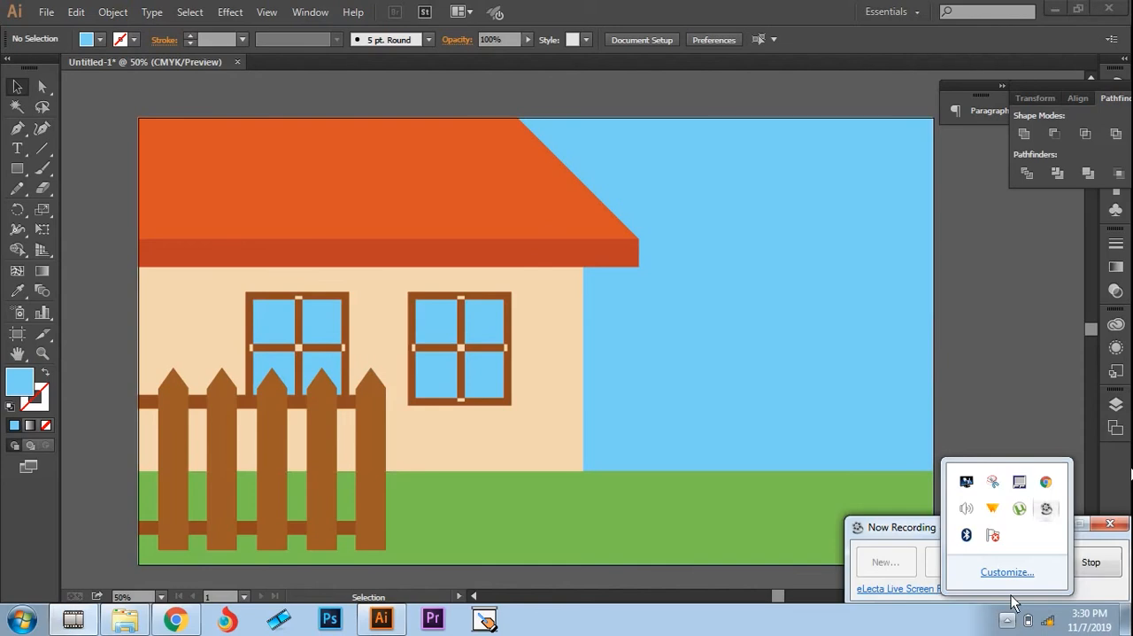
{"action": "left_click", "coordinate": [1007, 622]}
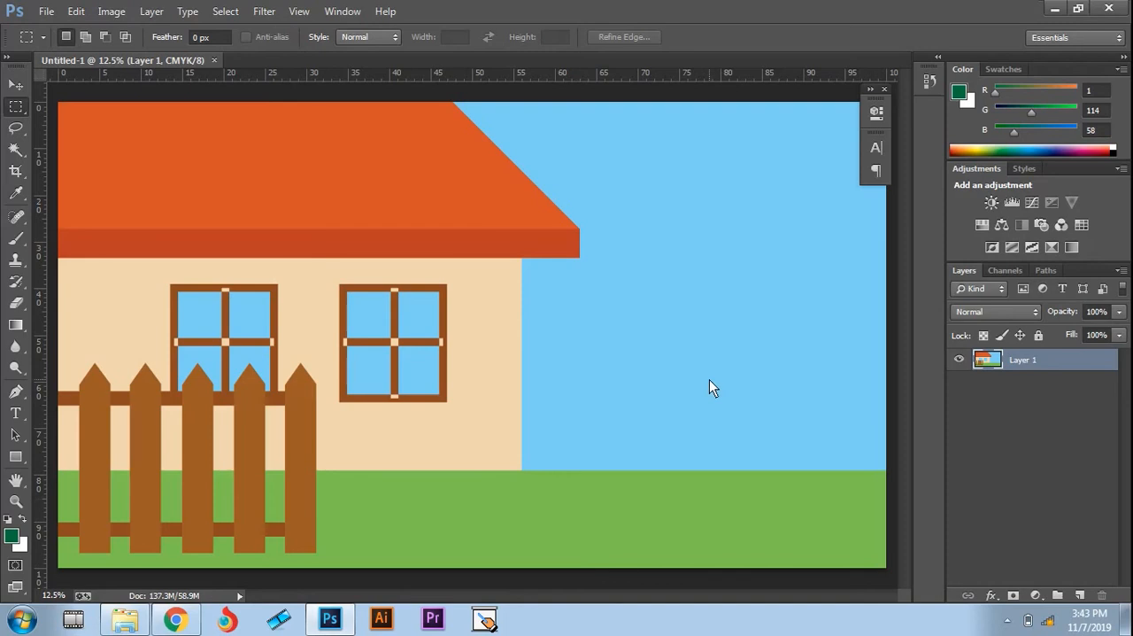
Step: Add the text "House For Sale" in green Rockwell Bold on the sky beside the house
{"action": "key", "text": "t"}
{"action": "left_click", "coordinate": [618, 304]}
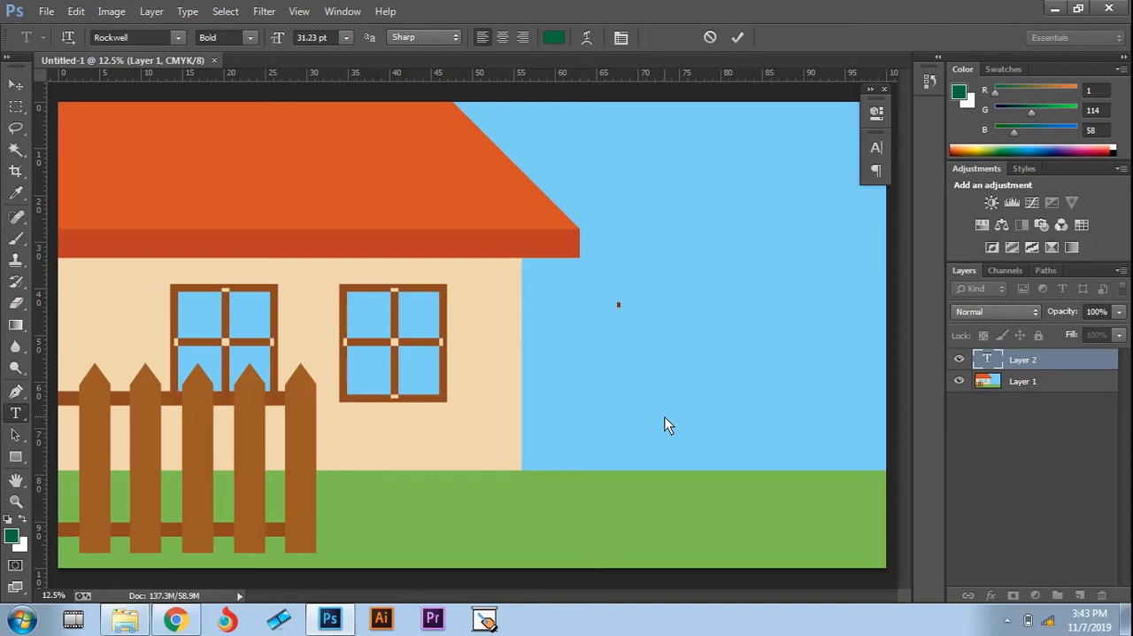
{"action": "key", "text": "Caps_Lock"}
{"action": "type", "text": "H"}
{"action": "key", "text": "Caps_Lock"}
{"action": "type", "text": "ou"}
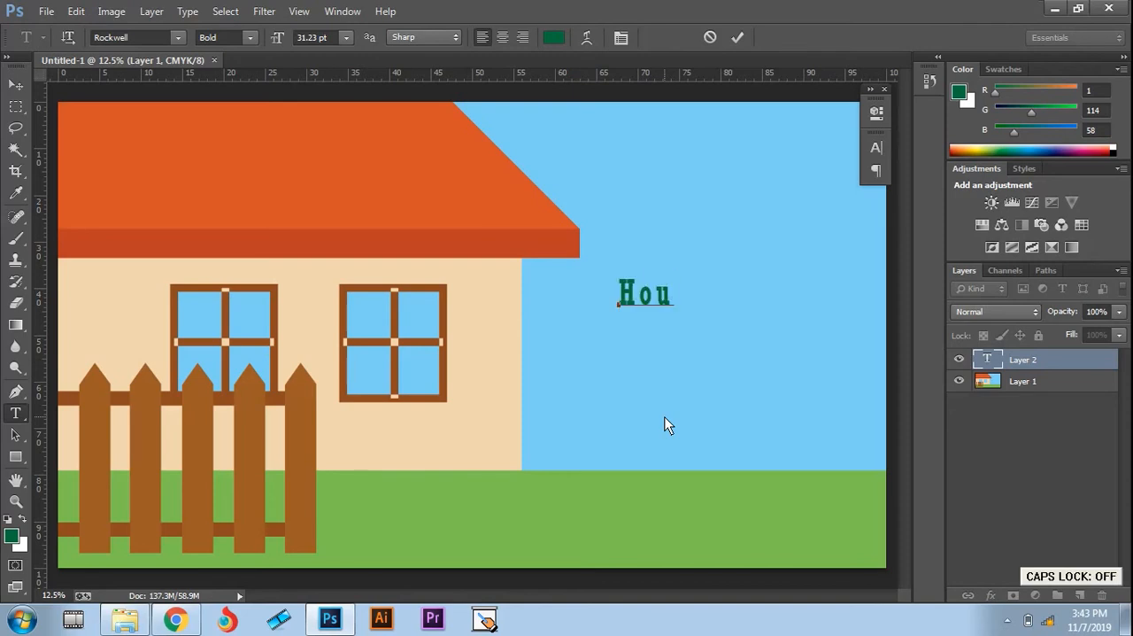
{"action": "key", "text": "BackSpace"}
{"action": "key", "text": "BackSpace"}
{"action": "key", "text": "BackSpace"}
{"action": "key", "text": "Caps_Lock"}
{"action": "type", "text": "H"}
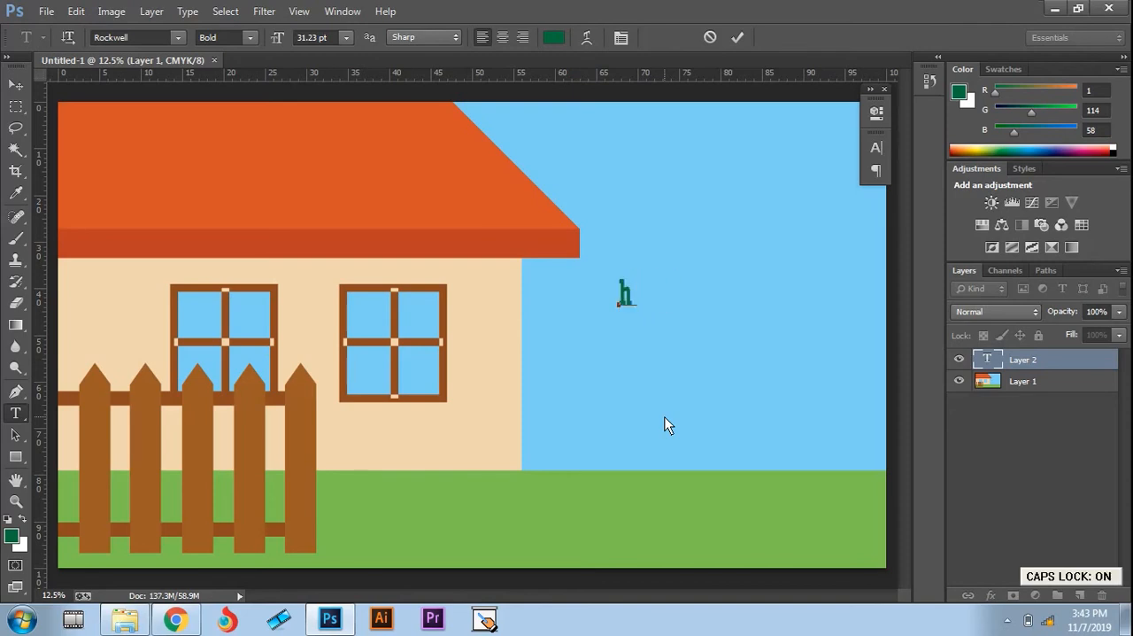
{"action": "key", "text": "Caps_Lock"}
{"action": "type", "text": "ouse"}
{"action": "key", "text": "Caps_Lock"}
{"action": "type", "text": "F"}
{"action": "key", "text": "Caps_Lock"}
{"action": "type", "text": "or "}
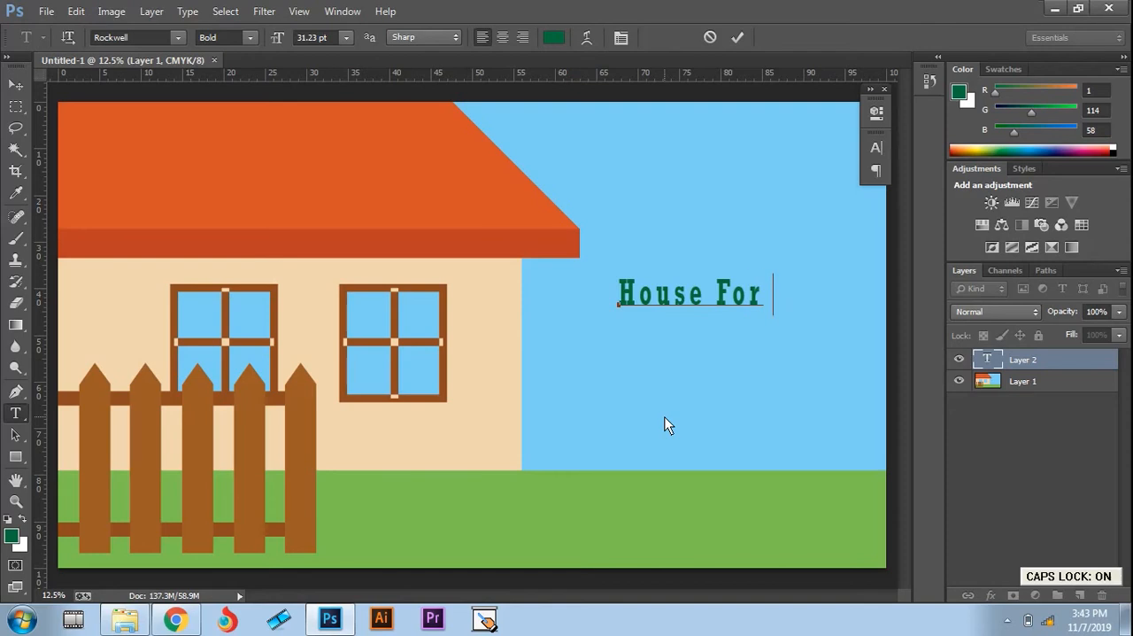
{"action": "type", "text": "Sales"}
{"action": "key", "text": "BackSpace"}
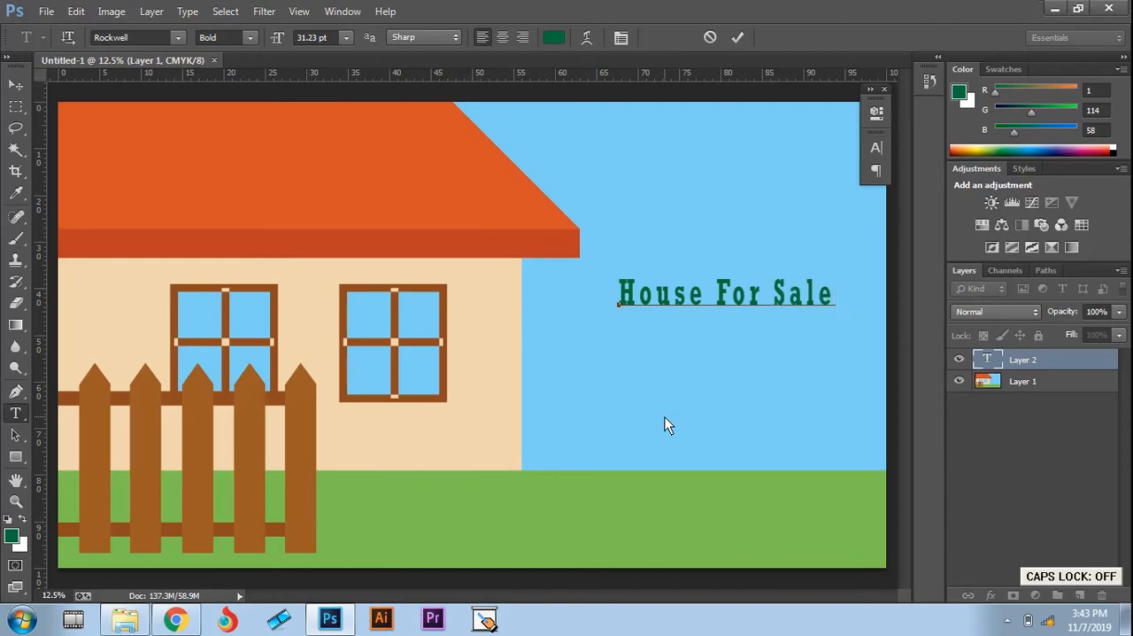
{"action": "left_click", "coordinate": [16, 84]}
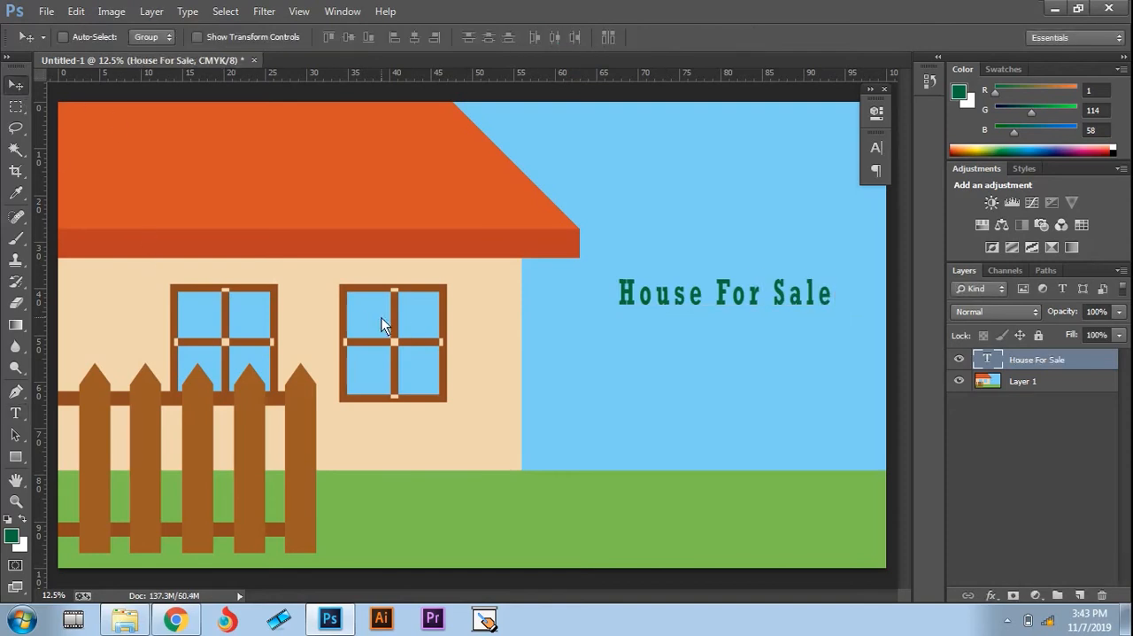
Step: Move the "House For Sale" text onto the orange roof and scale it proportionally to about 164%
{"action": "scroll", "coordinate": [381, 317], "scroll_direction": "up", "scroll_amount": 1}
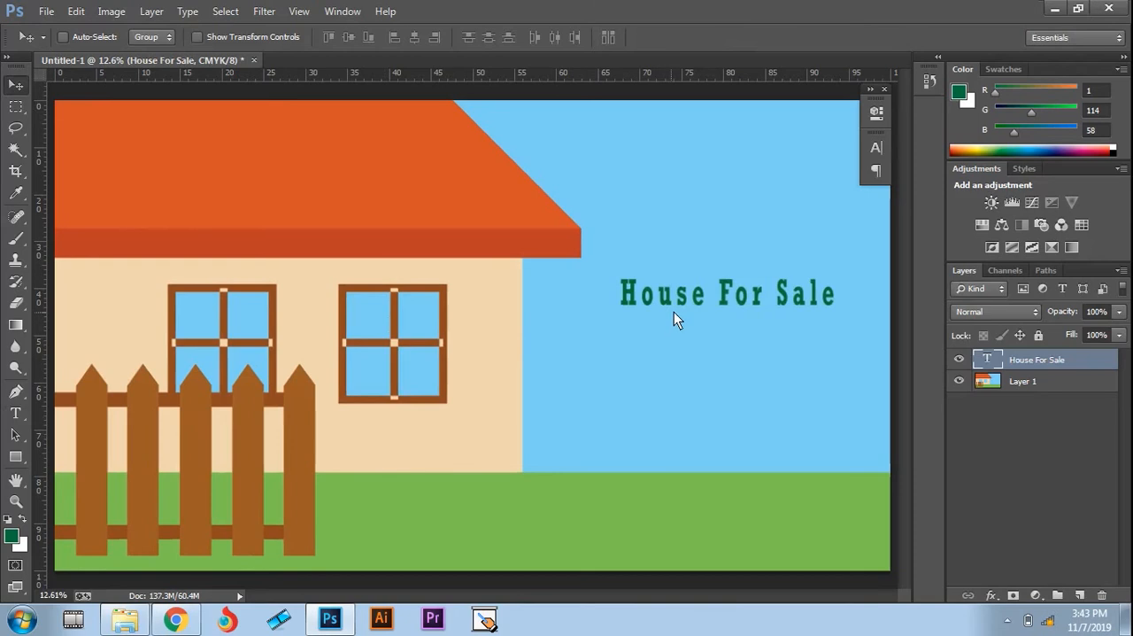
{"action": "left_click_drag", "start_coordinate": [674, 312], "coordinate": [235, 176]}
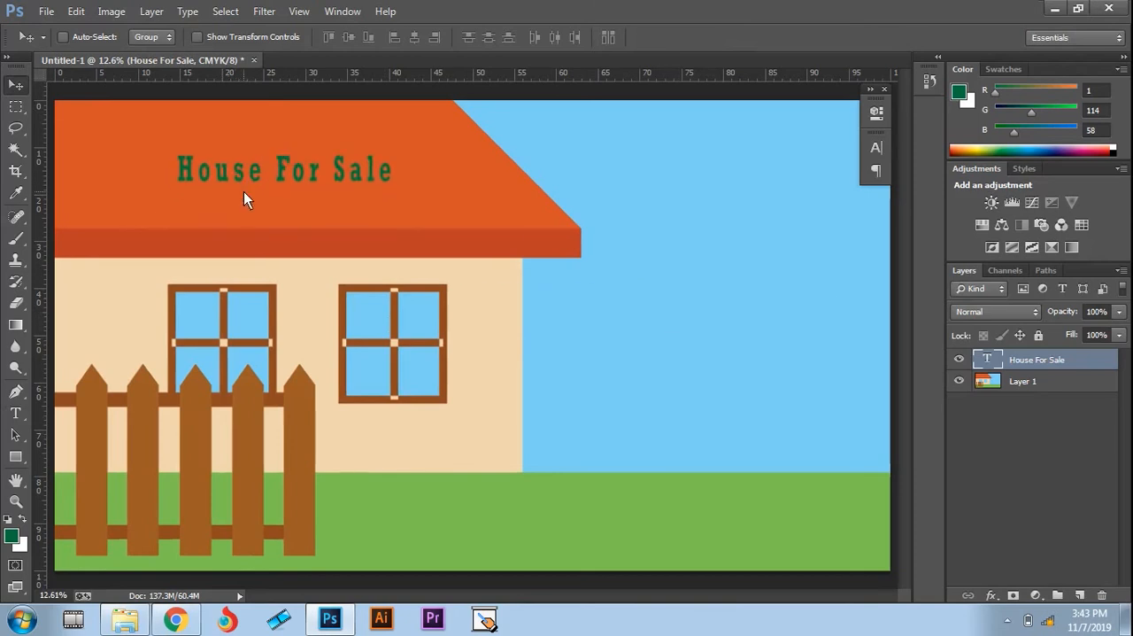
{"action": "key", "text": "ctrl+t"}
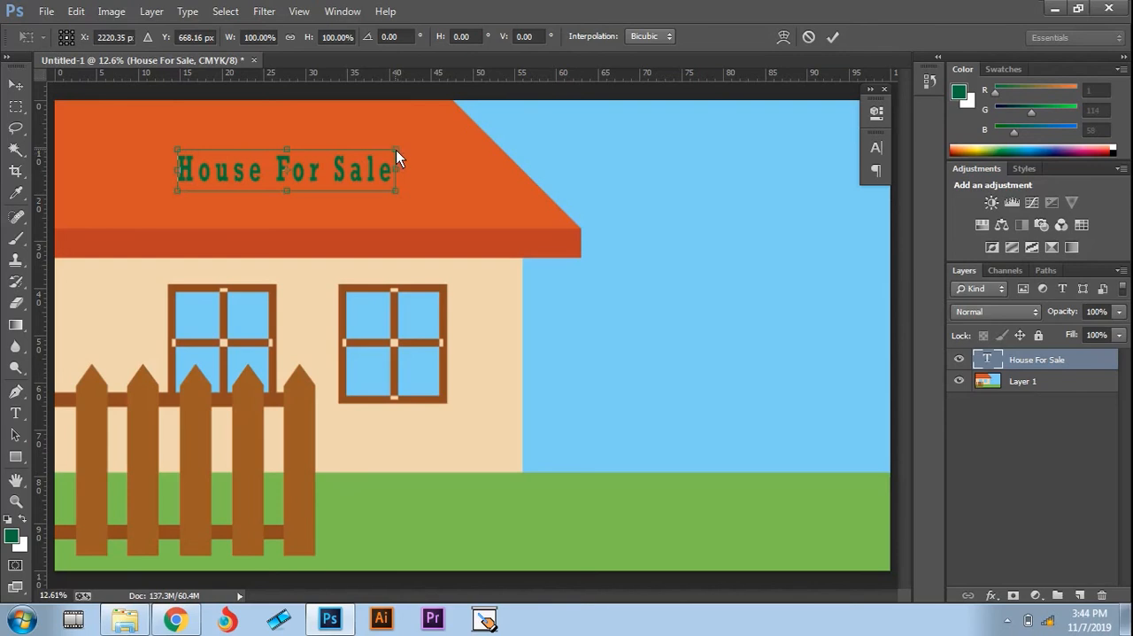
{"action": "left_click_drag", "start_coordinate": [396, 150], "coordinate": [463, 124]}
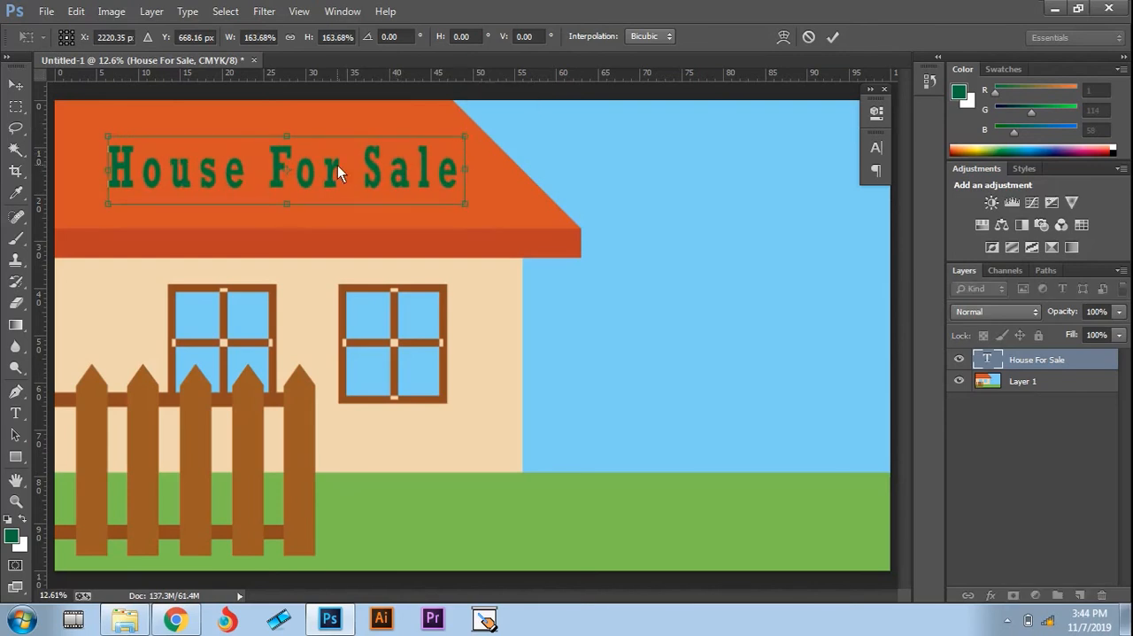
{"action": "left_click_drag", "start_coordinate": [336, 166], "coordinate": [332, 168]}
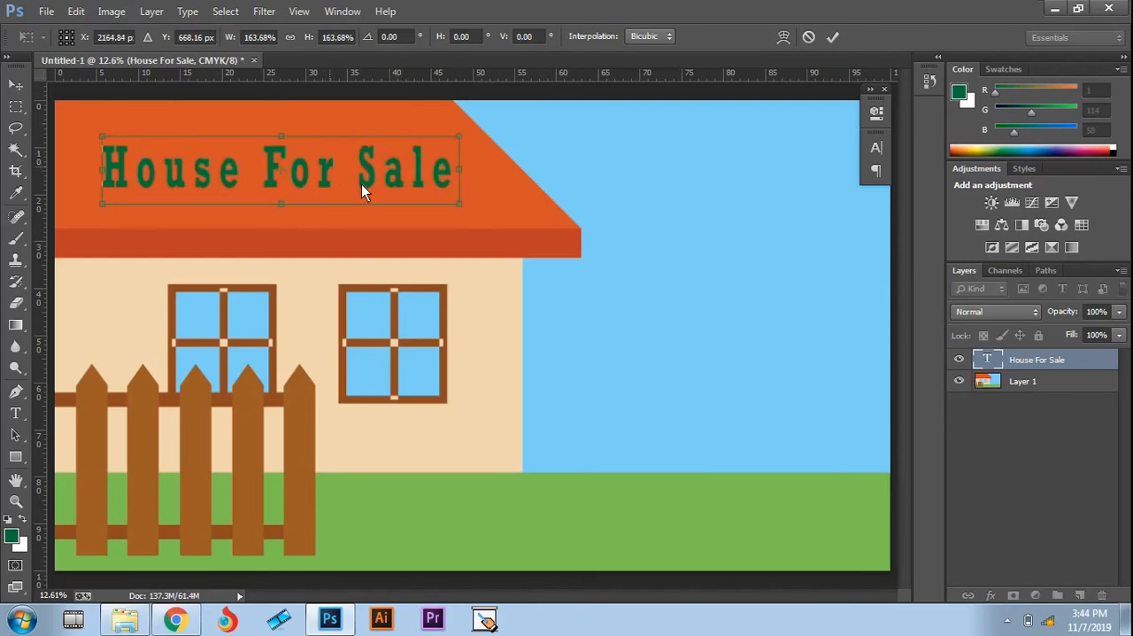
{"action": "key", "text": "Return"}
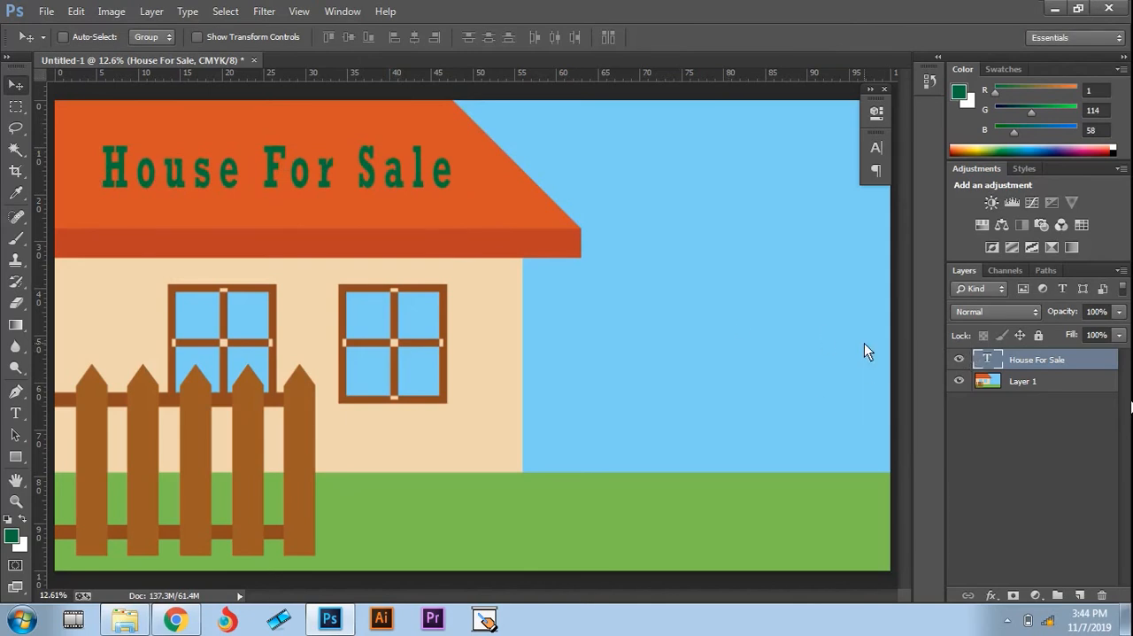
Step: Change the color of the "House For Sale" text to white (ffffff)
{"action": "key", "text": "ctrl+t"}
{"action": "key", "text": "Return"}
{"action": "left_click", "coordinate": [875, 148]}
{"action": "left_click", "coordinate": [823, 241]}
{"action": "left_click", "coordinate": [608, 275]}
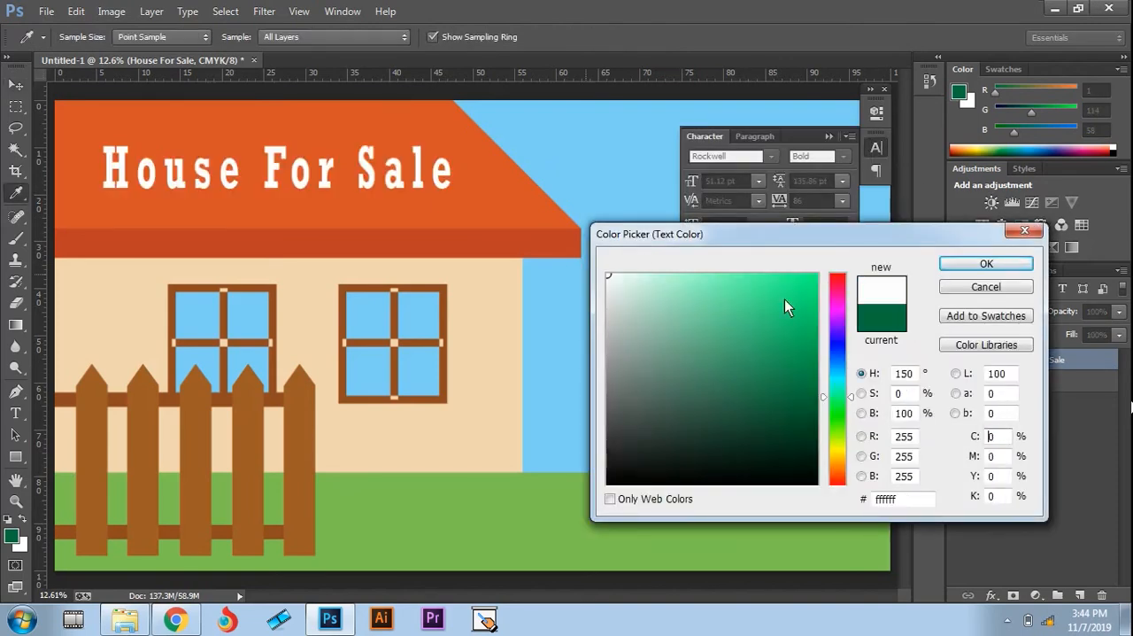
{"action": "left_click", "coordinate": [1011, 268]}
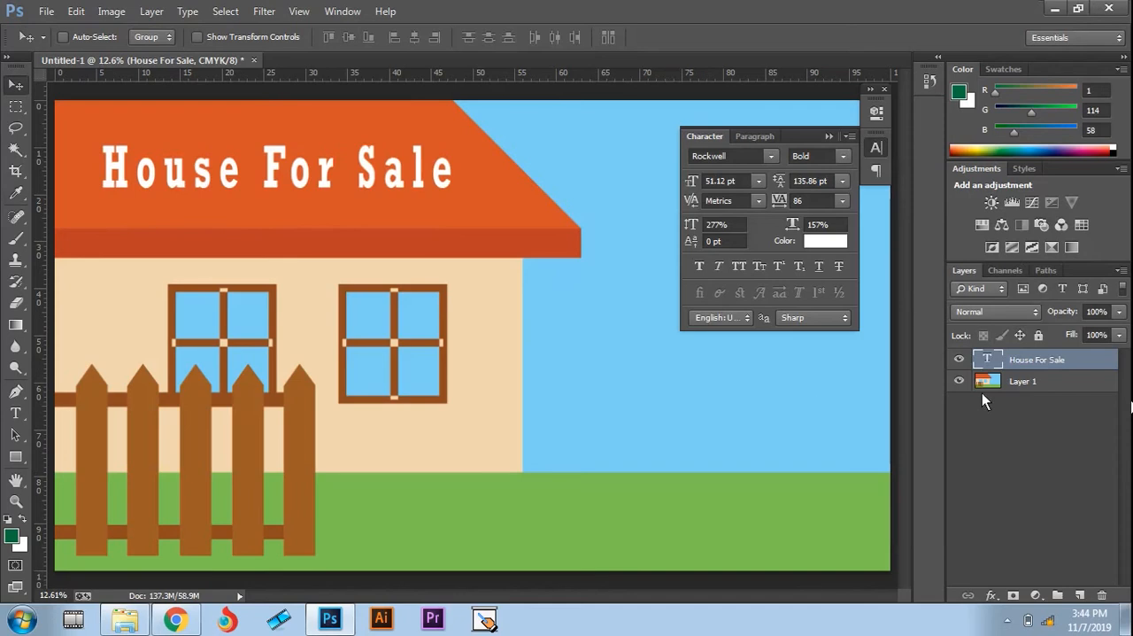
Step: Add a Drop Shadow to the "House For Sale" text layer and set its distance to 37 px
{"action": "right_click", "coordinate": [1025, 366]}
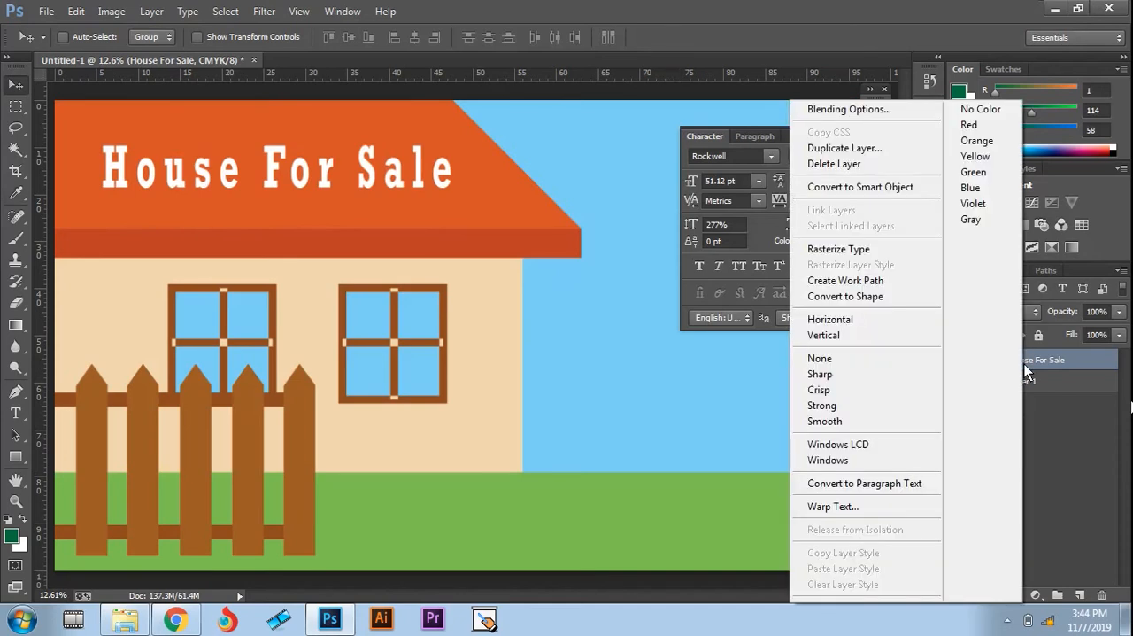
{"action": "left_click", "coordinate": [1052, 408]}
{"action": "right_click", "coordinate": [1026, 361]}
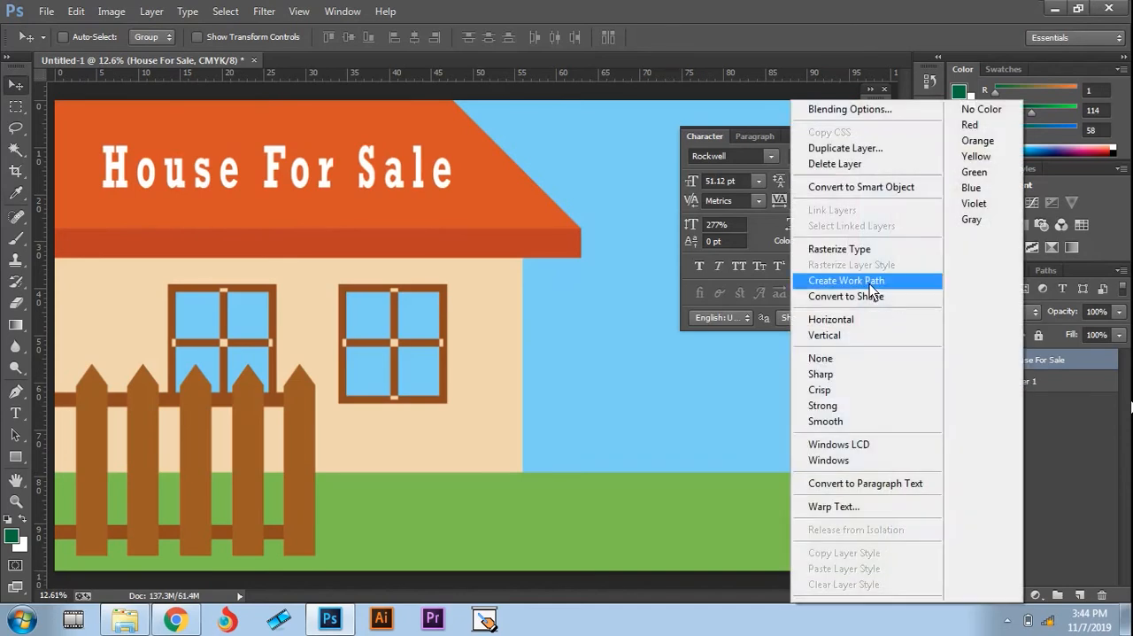
{"action": "left_click", "coordinate": [836, 109]}
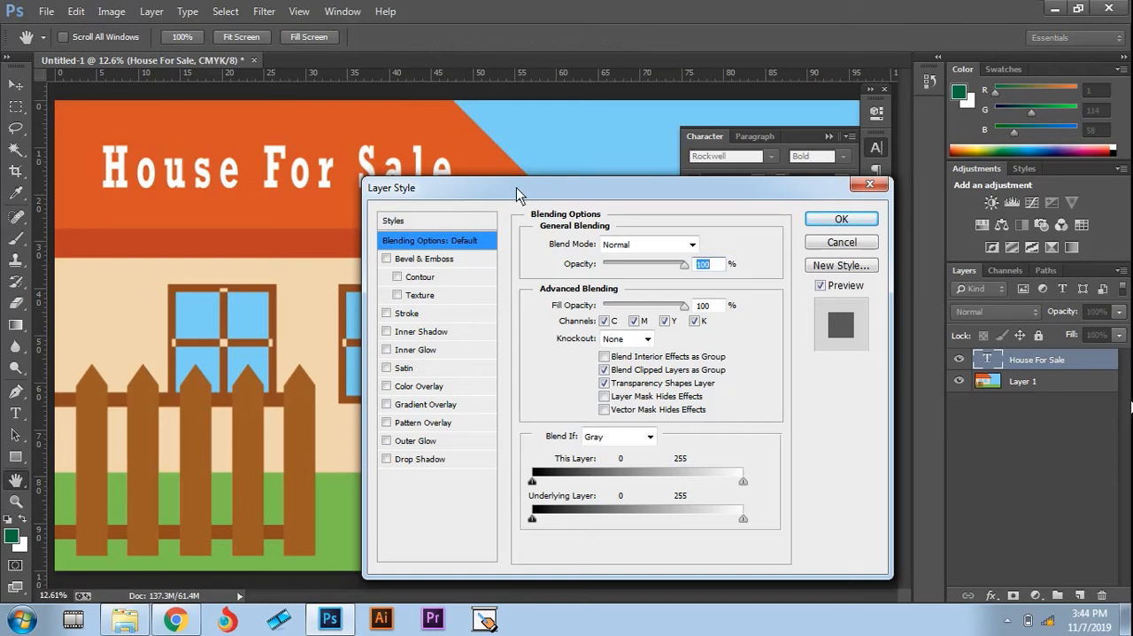
{"action": "left_click_drag", "start_coordinate": [516, 187], "coordinate": [678, 141]}
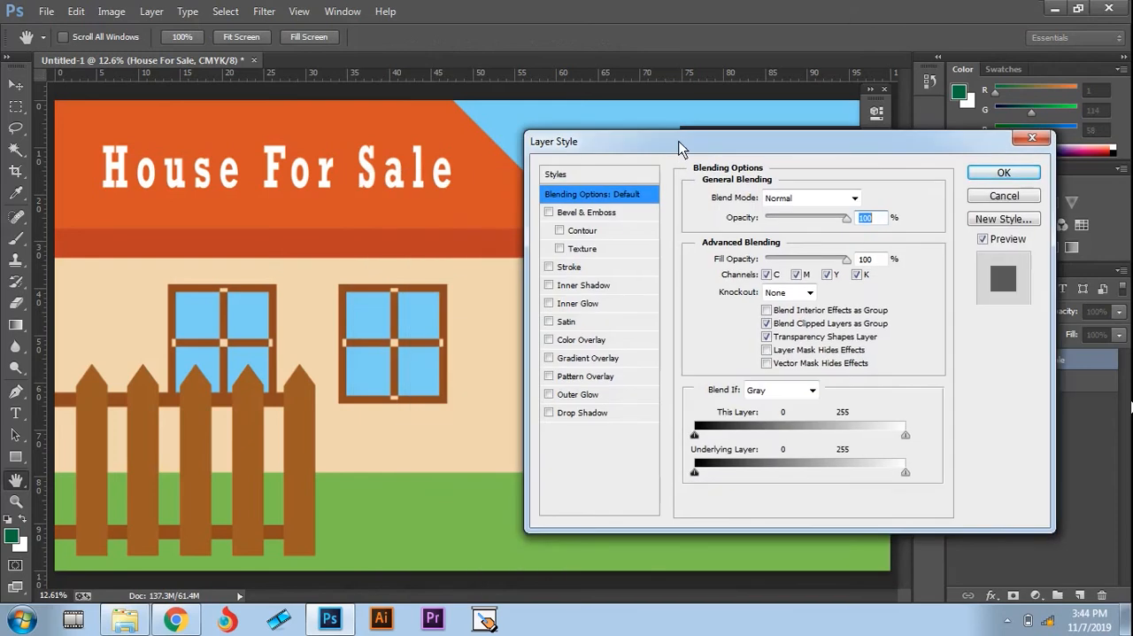
{"action": "left_click", "coordinate": [550, 413]}
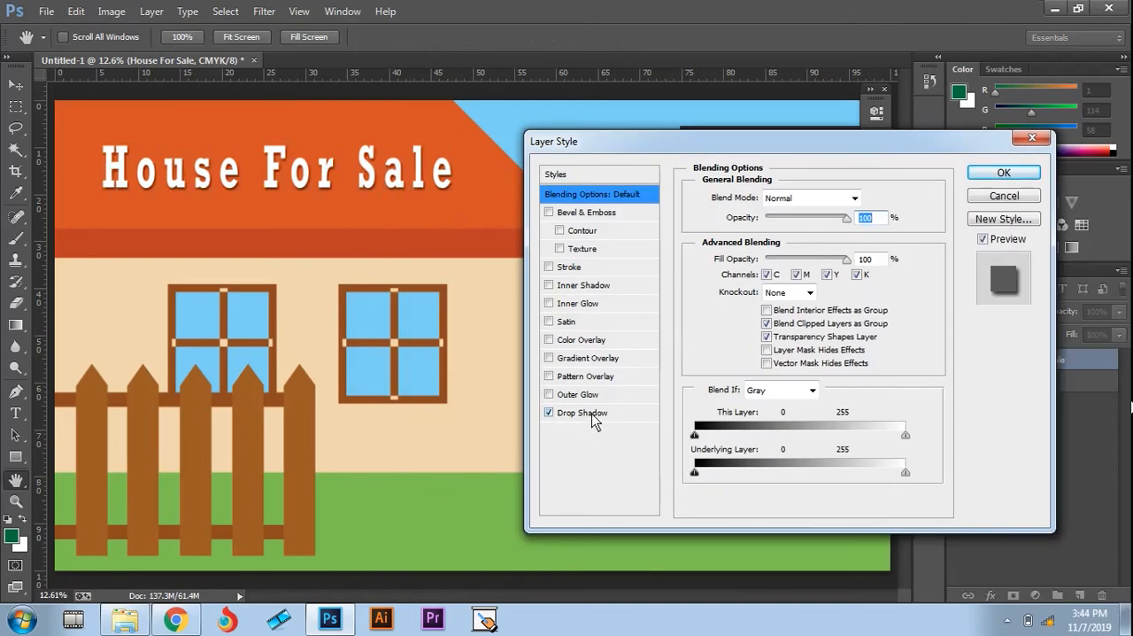
{"action": "left_click", "coordinate": [593, 415]}
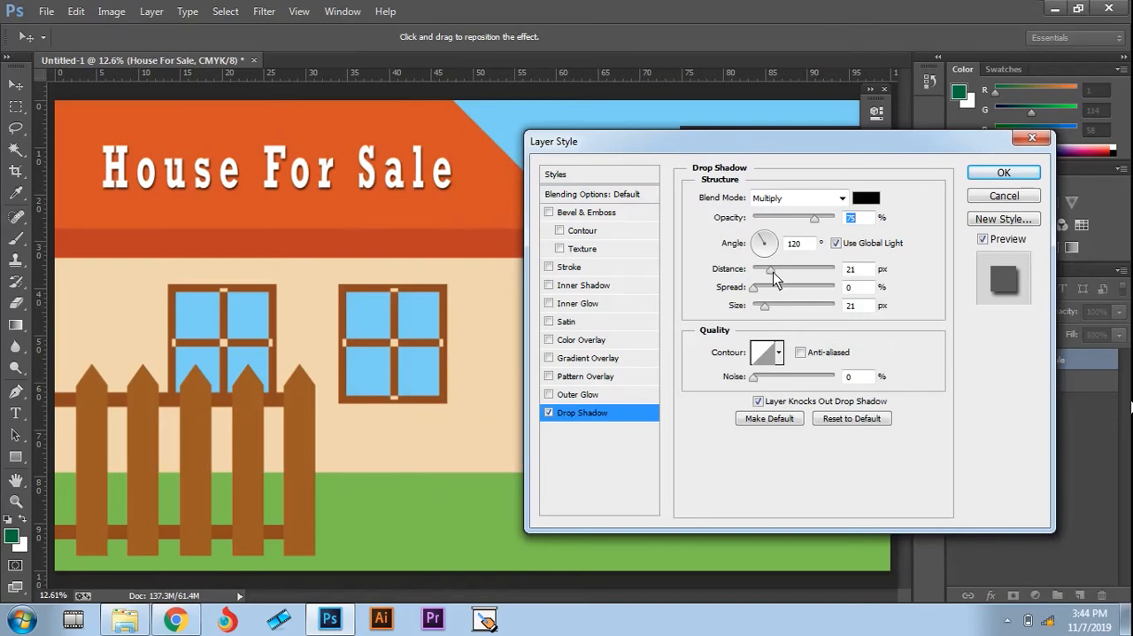
{"action": "left_click_drag", "start_coordinate": [773, 272], "coordinate": [784, 276]}
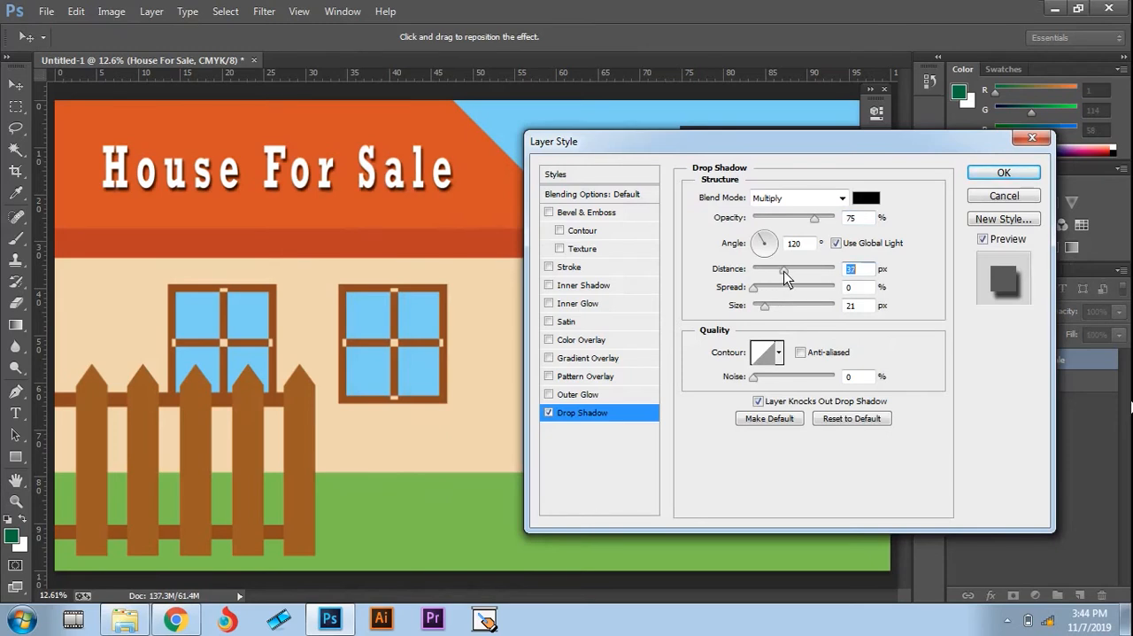
Step: Add a black outside Stroke to the "House For Sale" text, apply the layer style, and collapse the character settings
{"action": "left_click", "coordinate": [549, 268]}
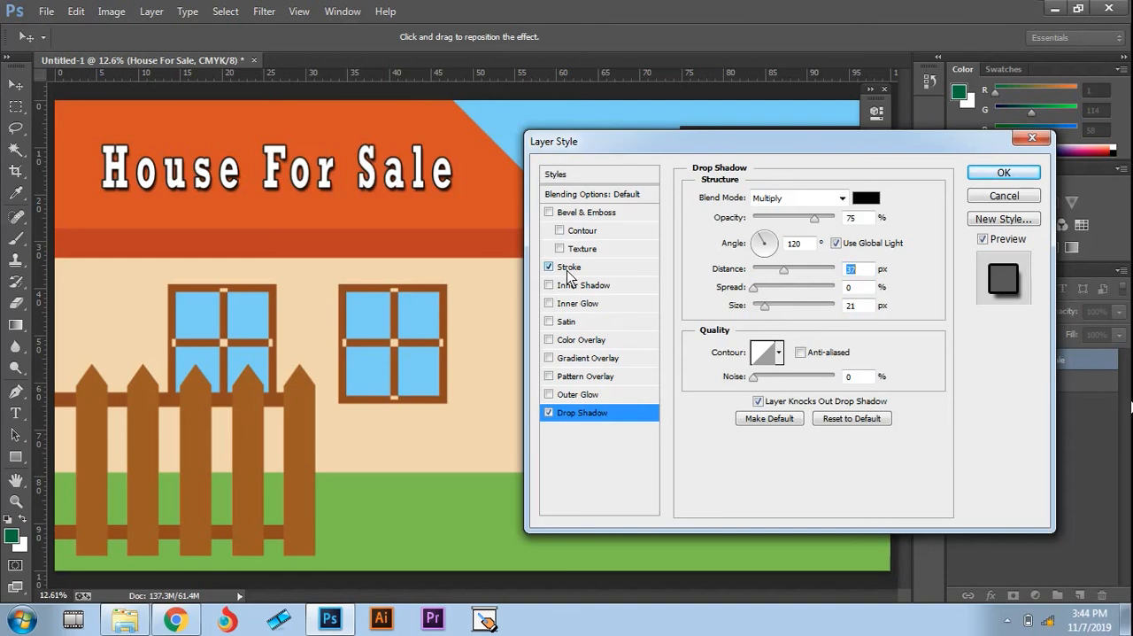
{"action": "left_click", "coordinate": [569, 268]}
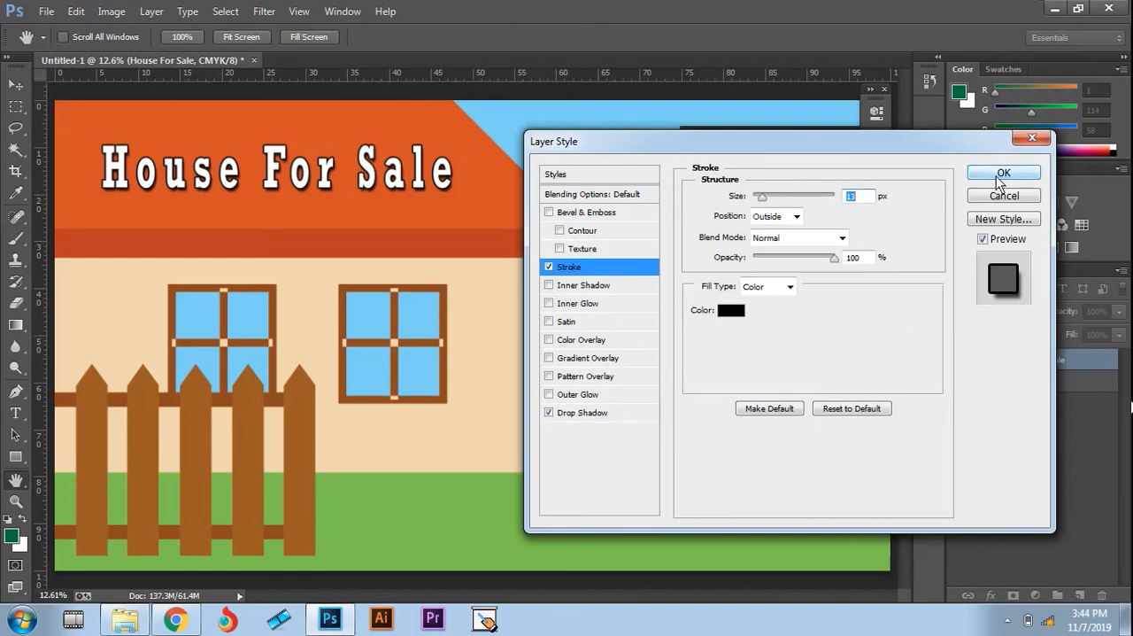
{"action": "left_click", "coordinate": [969, 177]}
{"action": "left_click", "coordinate": [833, 134]}
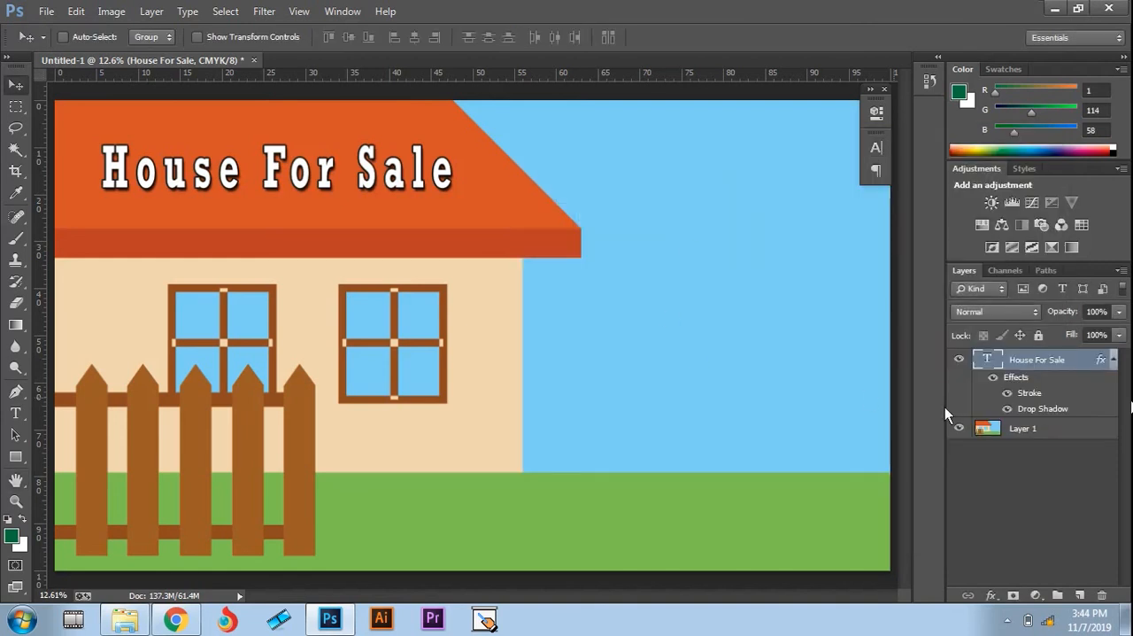
Step: Add a Curves adjustment layer above the house artwork and move both endpoints of the curve slightly inward to boost contrast
{"action": "right_click", "coordinate": [1019, 429]}
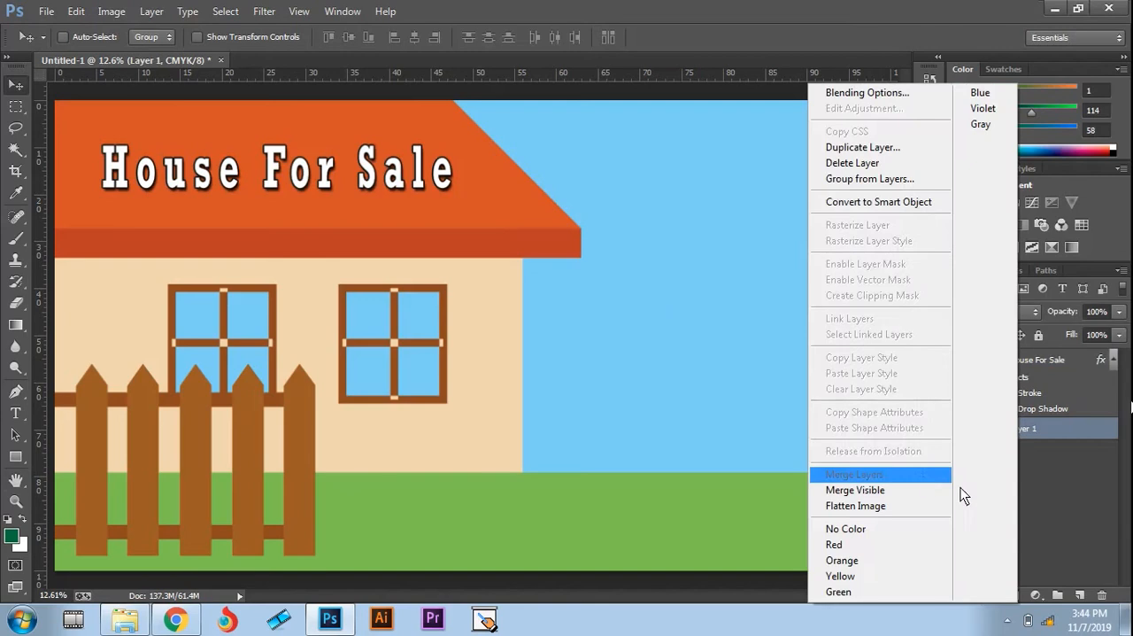
{"action": "left_click", "coordinate": [1035, 585]}
{"action": "left_click", "coordinate": [1036, 594]}
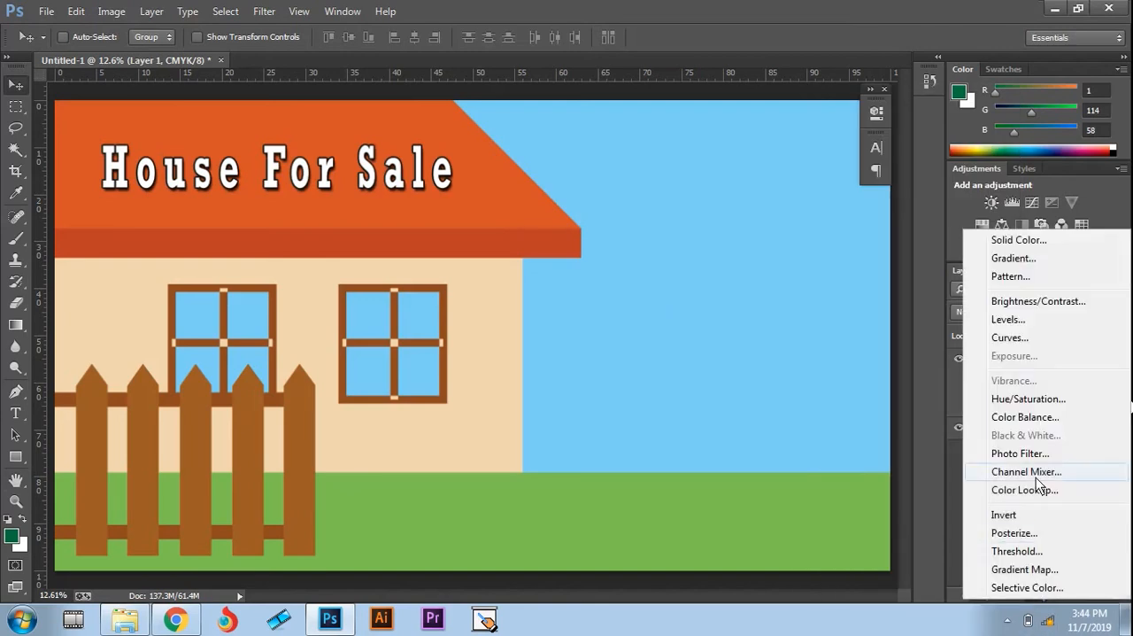
{"action": "left_click", "coordinate": [1010, 340]}
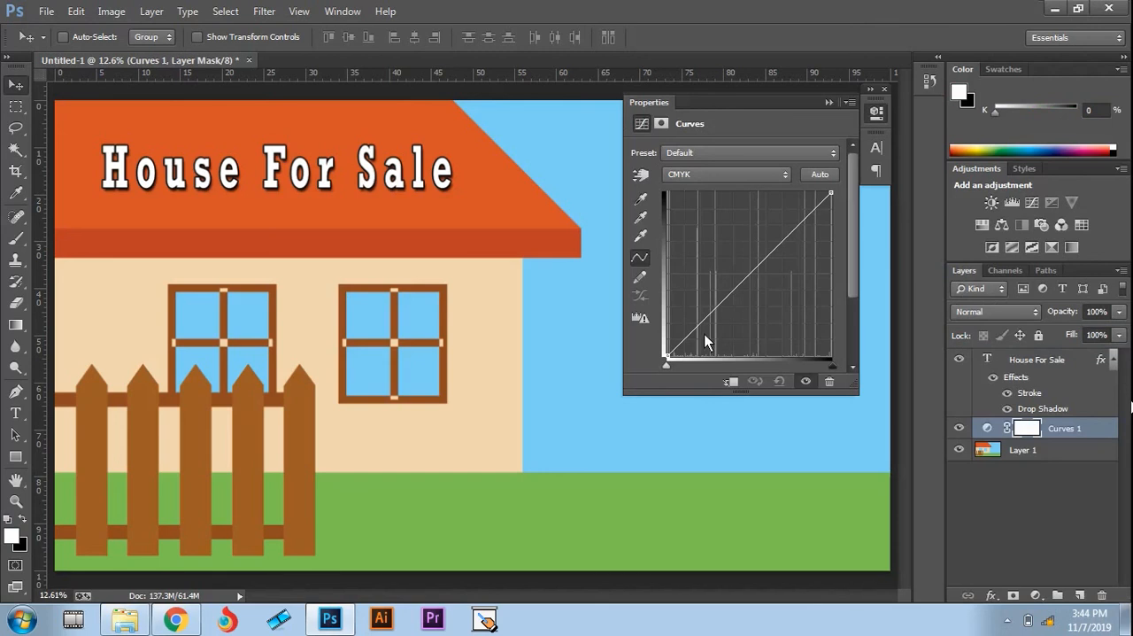
{"action": "mouse_move", "coordinate": [664, 364]}
{"action": "left_mouse_down"}
{"action": "mouse_move", "coordinate": [702, 366]}
{"action": "mouse_move", "coordinate": [674, 360]}
{"action": "left_mouse_up"}
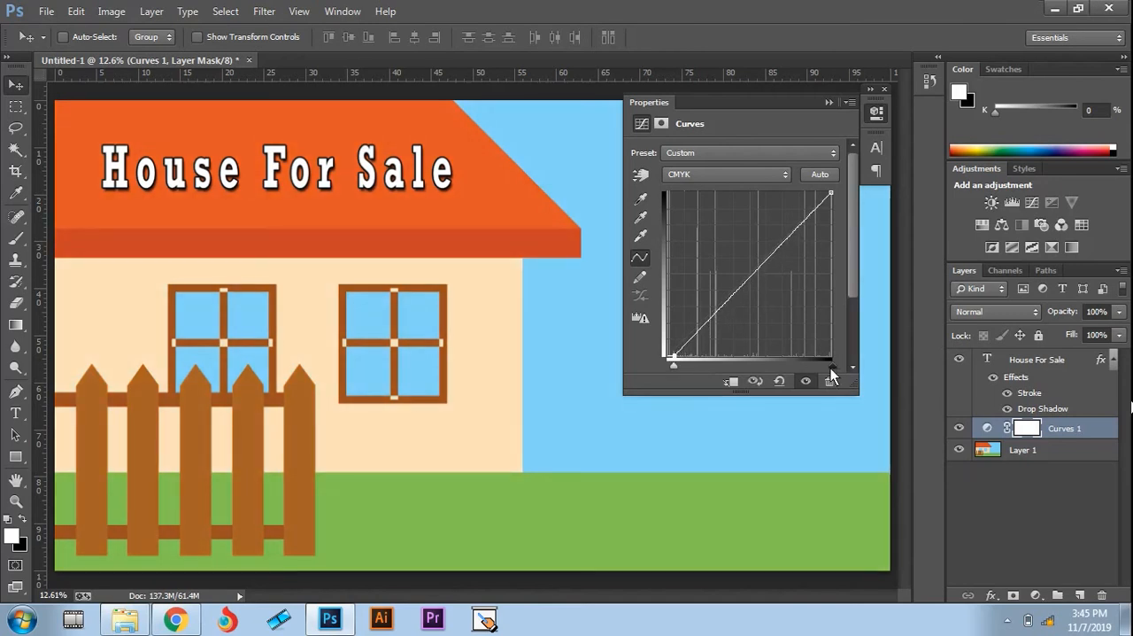
{"action": "left_click_drag", "start_coordinate": [830, 365], "coordinate": [809, 365]}
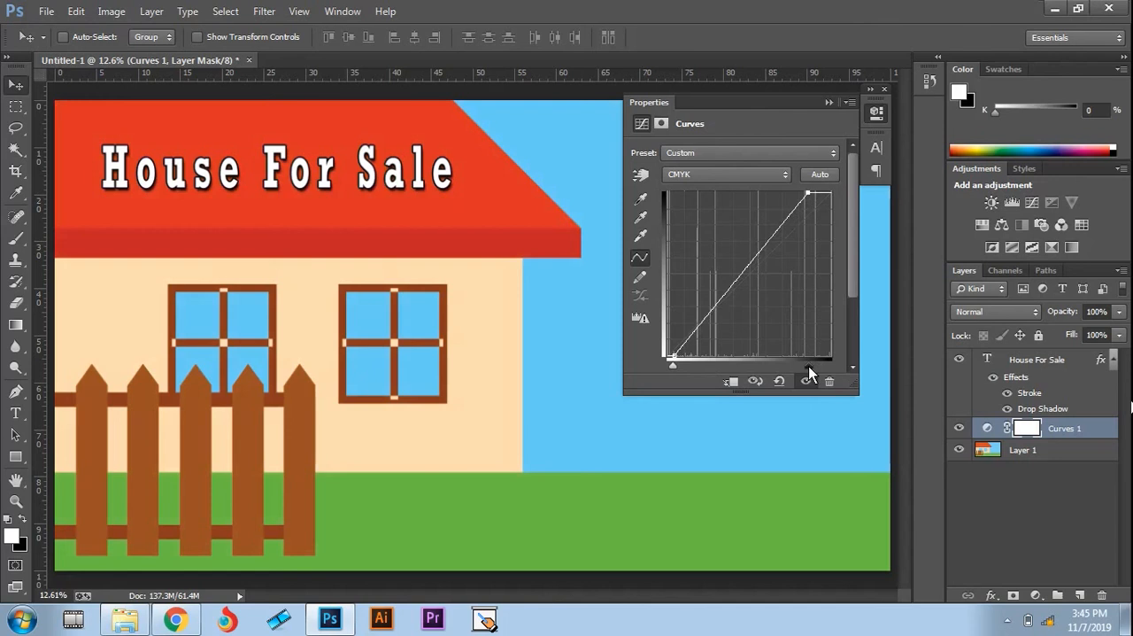
{"action": "left_click", "coordinate": [828, 101]}
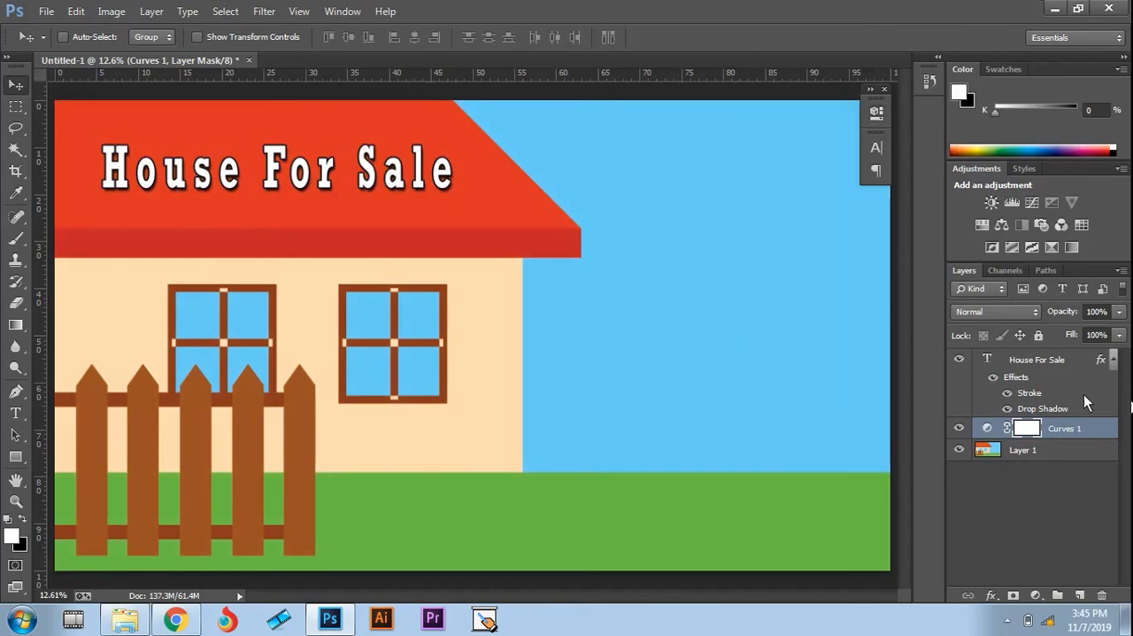
Step: Add a new text layer in the sky beside the roof reading "Location" with "DHA Phase 4" on a second line
{"action": "left_click", "coordinate": [1040, 363]}
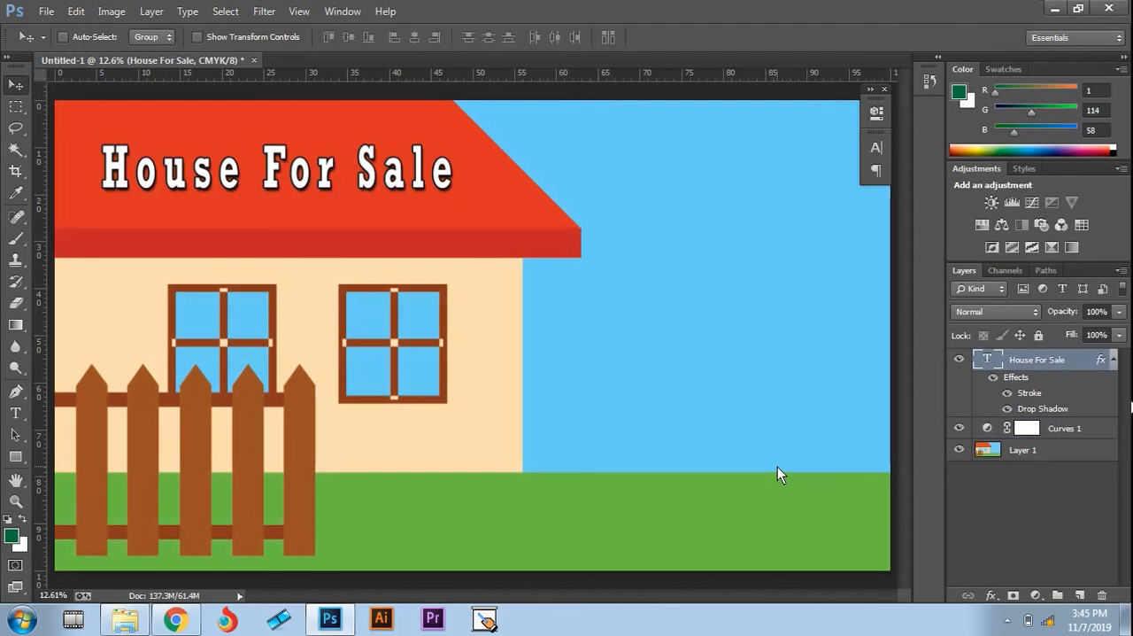
{"action": "key", "text": "t"}
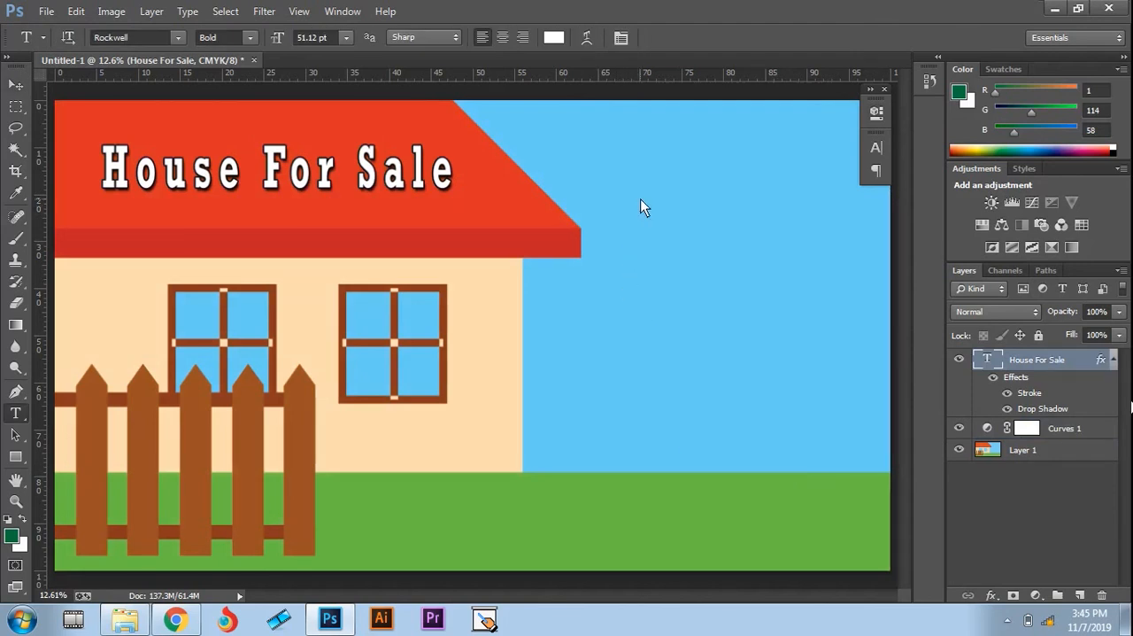
{"action": "left_click", "coordinate": [626, 159]}
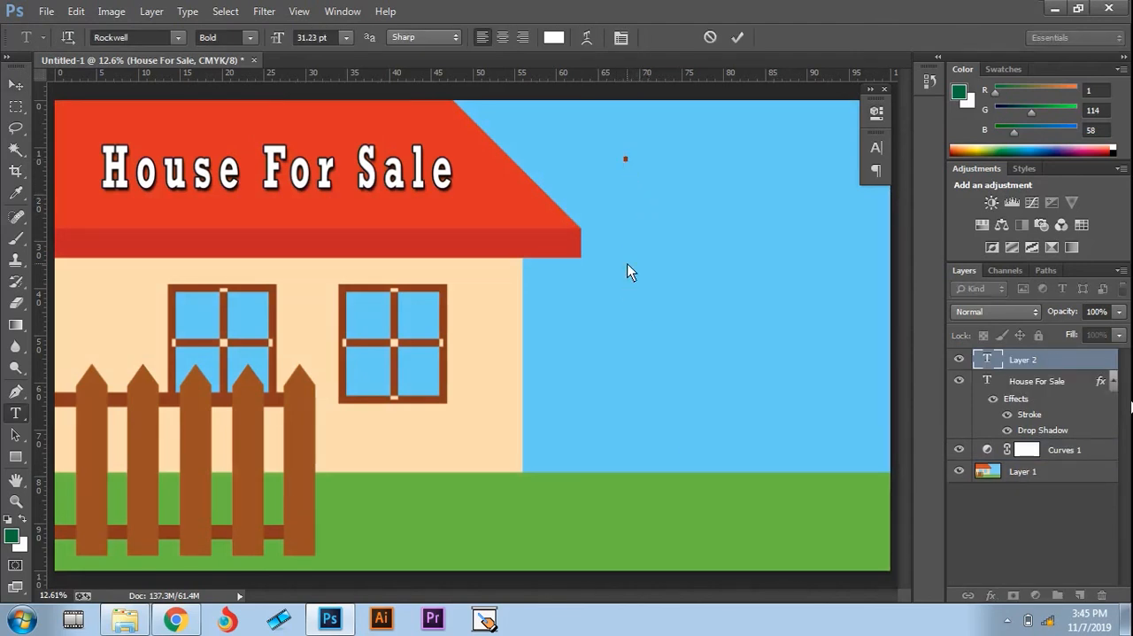
{"action": "type", "text": "Location "}
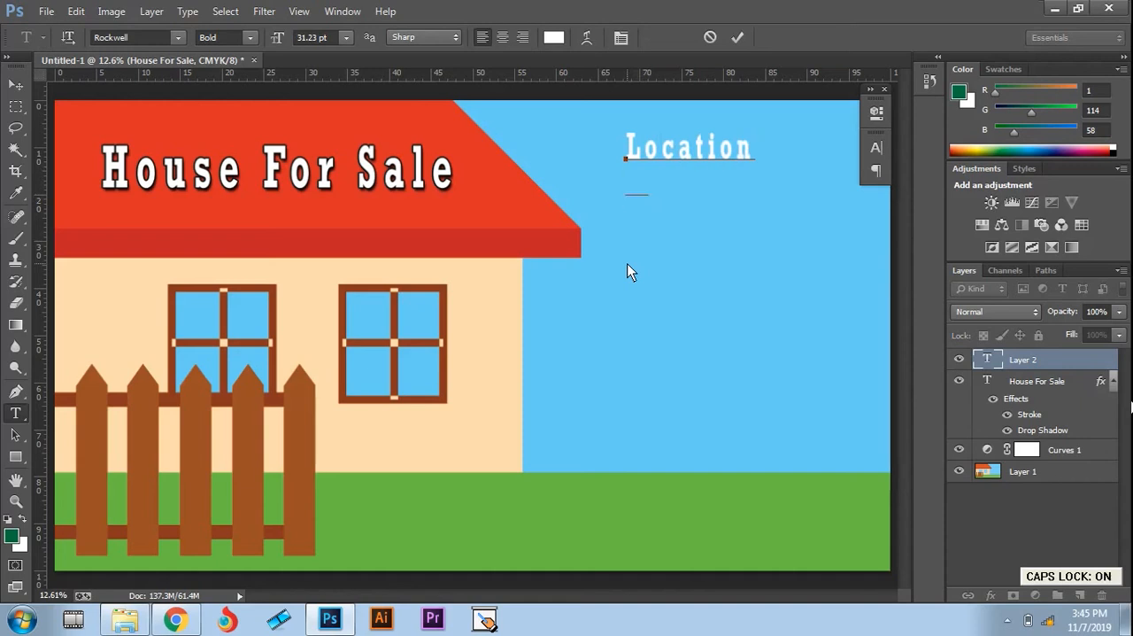
{"action": "type", "text": "DHA P"}
{"action": "key", "text": "Caps_Lock"}
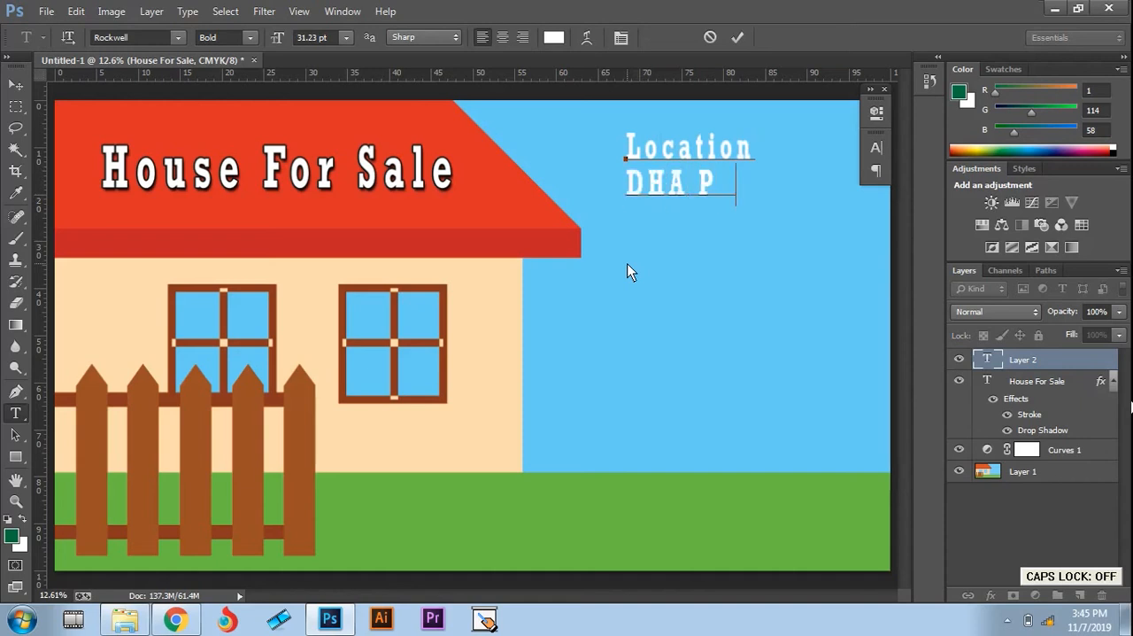
{"action": "type", "text": "hase 4"}
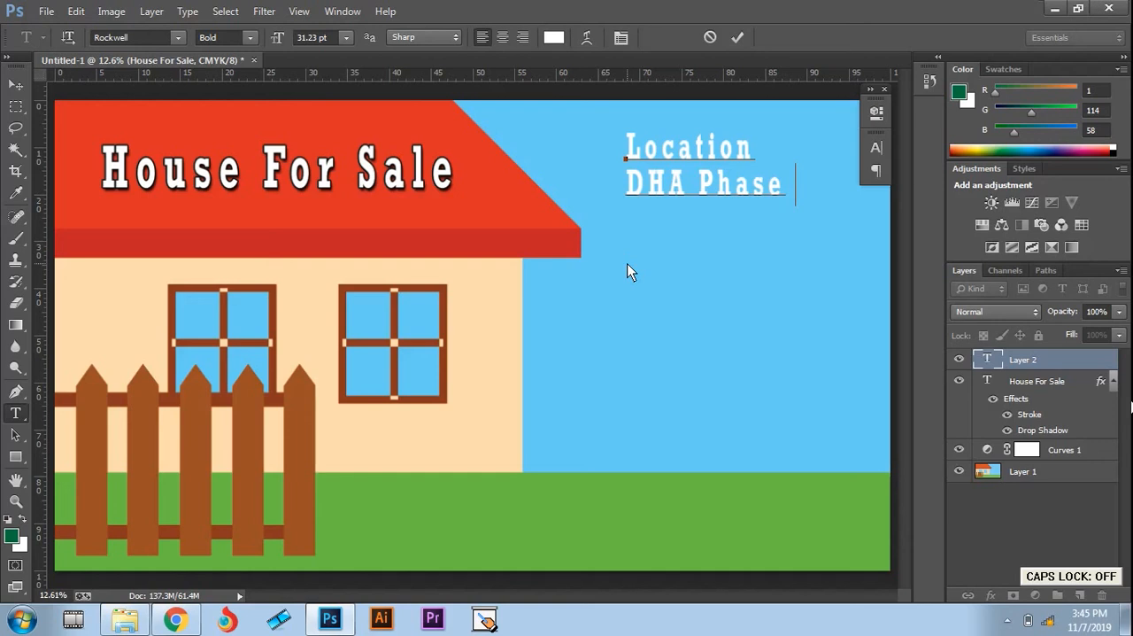
Step: Add "Price" as the third line of the location text
{"action": "key", "text": "Return"}
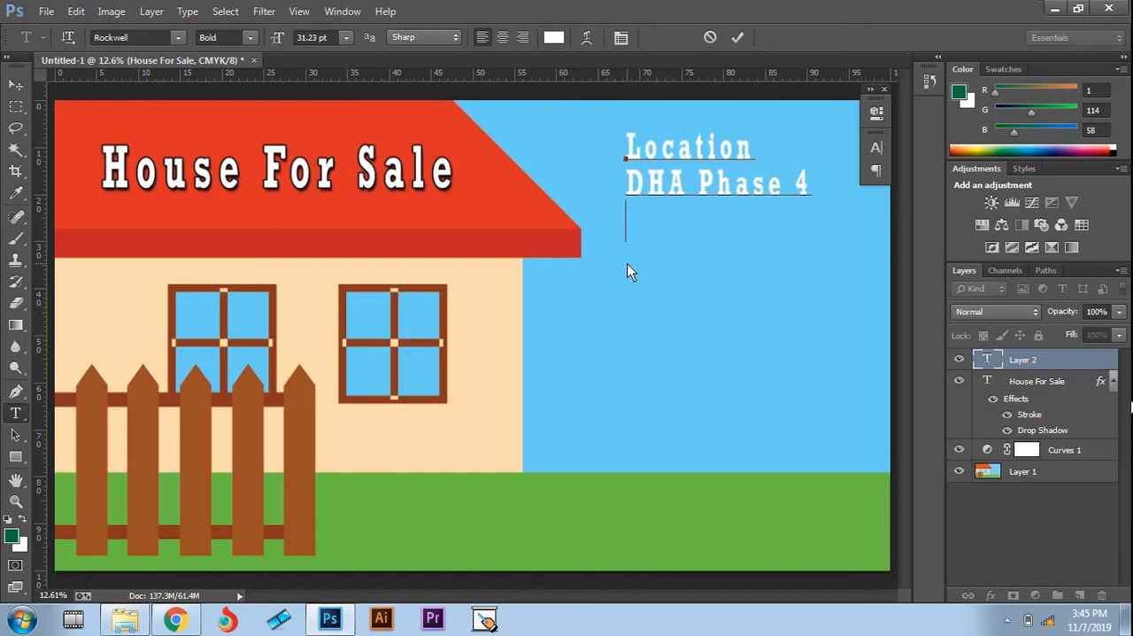
{"action": "key", "text": "Caps_Lock"}
{"action": "type", "text": "P"}
{"action": "key", "text": "Caps_Lock"}
{"action": "type", "text": "ri ce"}
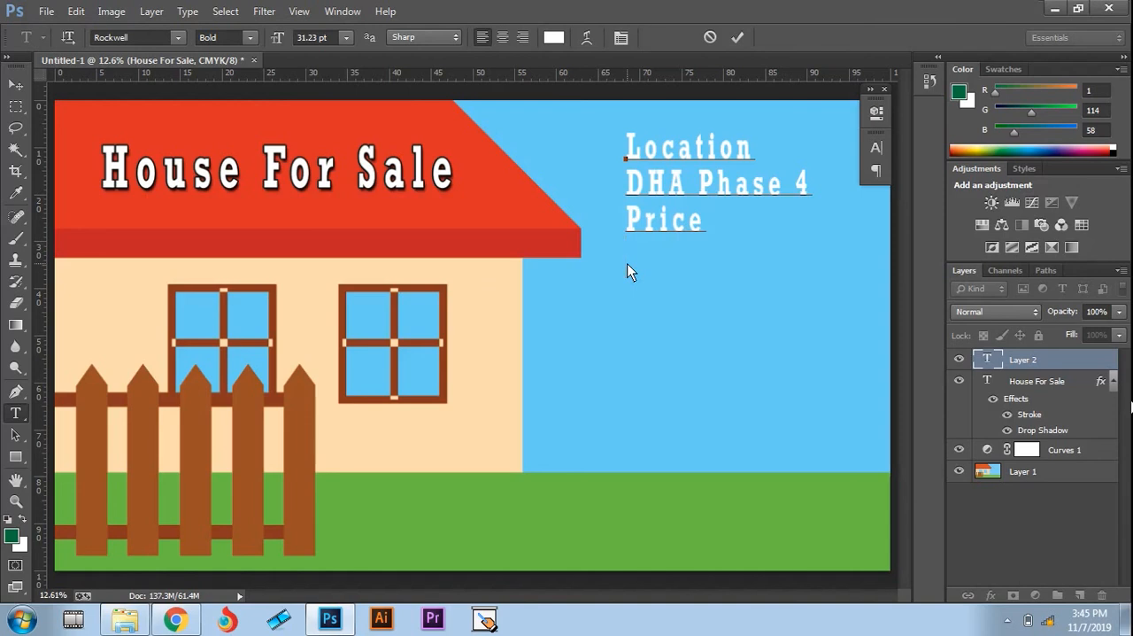
Step: Add "10 Million" as the fourth line, below "Price"
{"action": "key", "text": "Return"}
{"action": "type", "text": "10"}
{"action": "key", "text": "Caps_Lock"}
{"action": "type", "text": "Miss"}
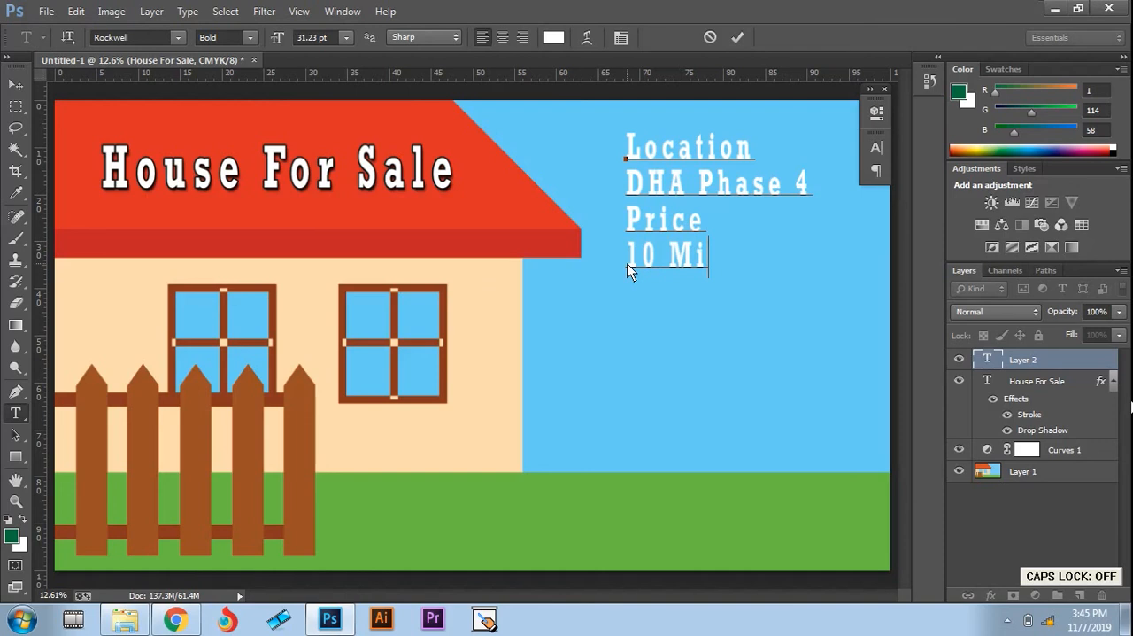
{"action": "key", "text": "BackSpace"}
{"action": "key", "text": "BackSpace"}
{"action": "type", "text": "llsion"}
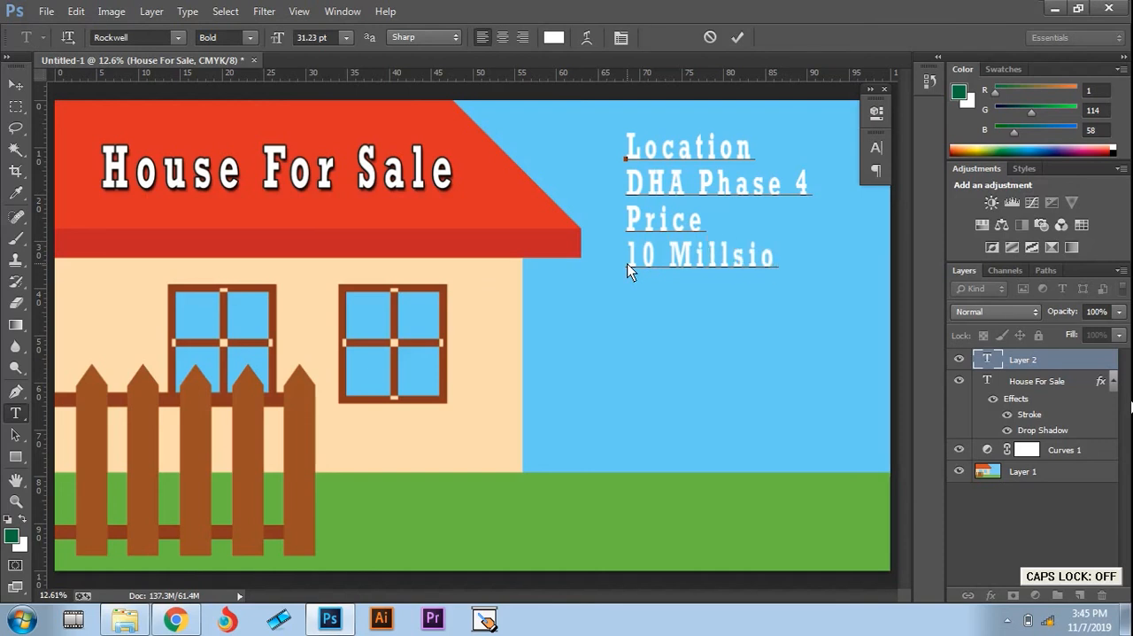
{"action": "key", "text": "BackSpace"}
{"action": "key", "text": "BackSpace"}
{"action": "key", "text": "BackSpace"}
{"action": "key", "text": "BackSpace"}
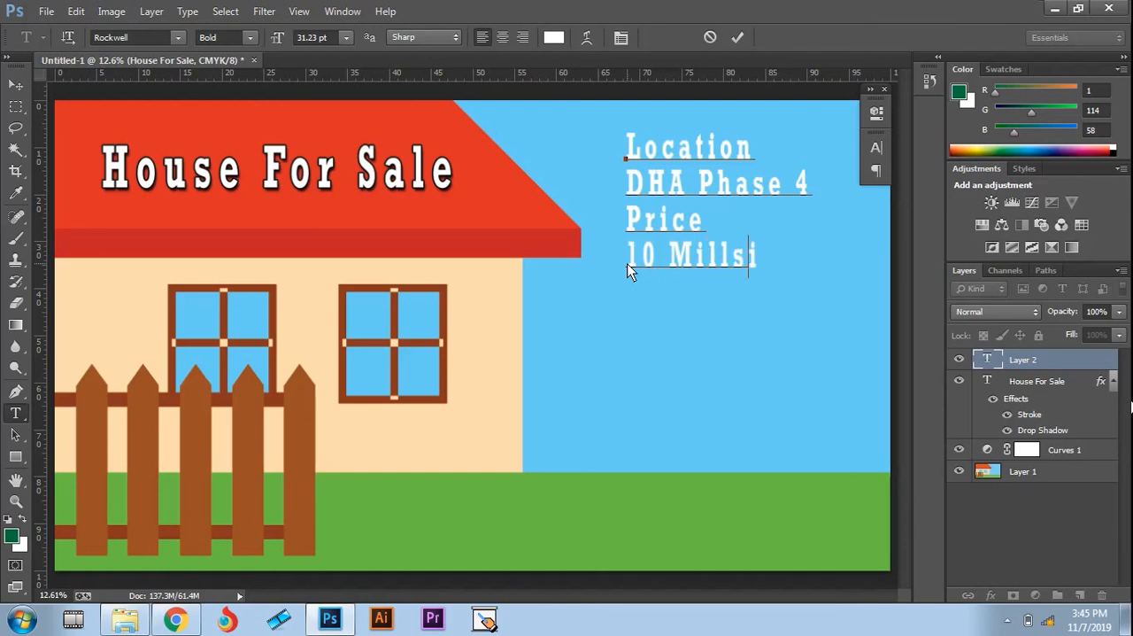
{"action": "type", "text": "ion"}
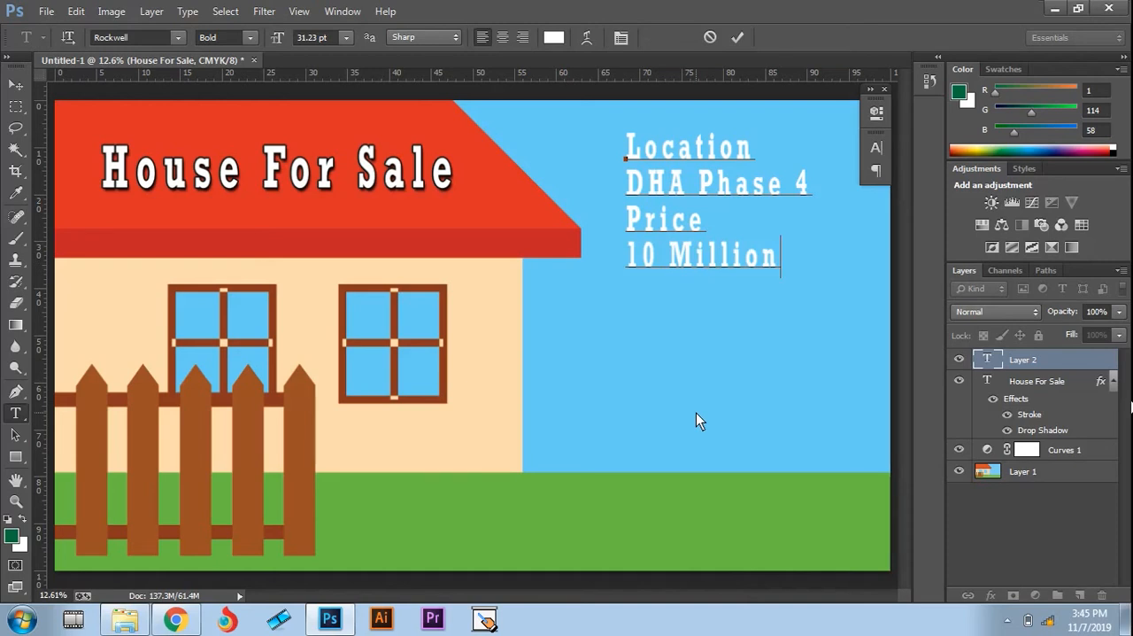
{"action": "key", "text": "Return"}
{"action": "key", "text": "Caps_Lock"}
{"action": "type", "text": "FO"}
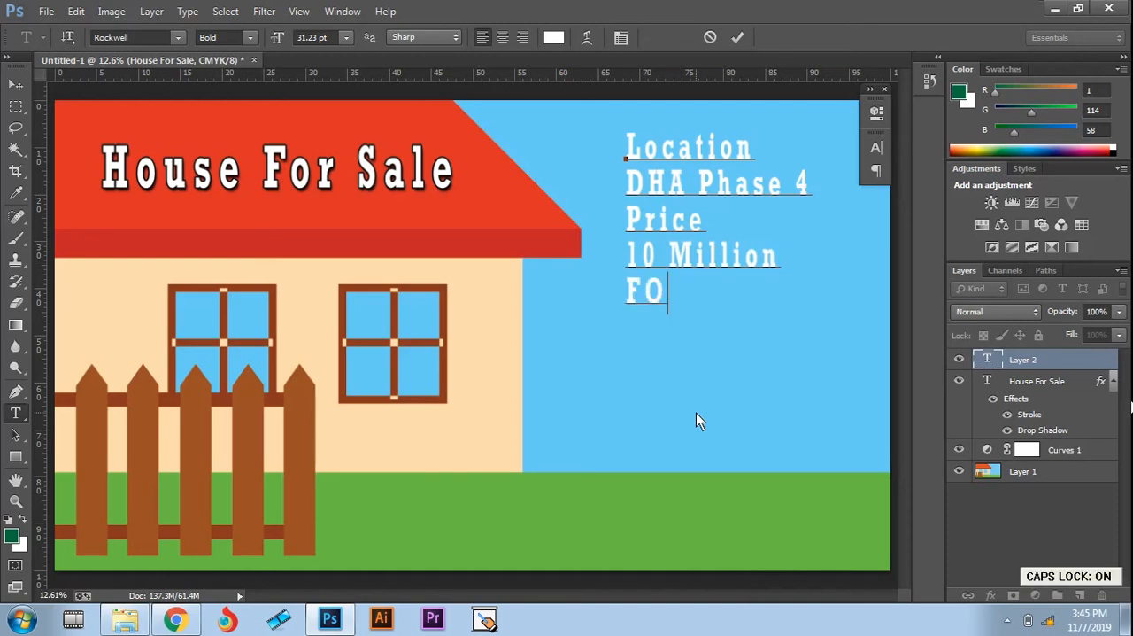
{"action": "key", "text": "Caps_Lock"}
{"action": "key", "text": "BackSpace"}
{"action": "key", "text": "BackSpace"}
{"action": "type", "text": "f"}
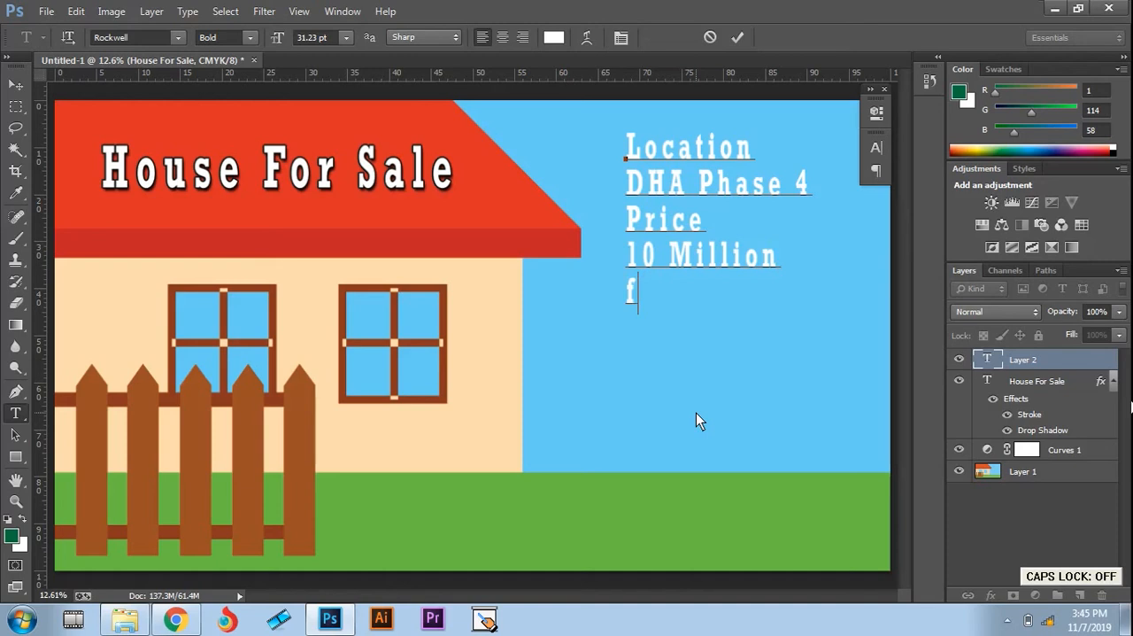
{"action": "key", "text": "BackSpace"}
{"action": "key", "text": "Caps_Lock"}
{"action": "type", "text": "F"}
{"action": "key", "text": "Caps_Lock"}
{"action": "type", "text": "ell"}
{"action": "key", "text": "Caps_Lock"}
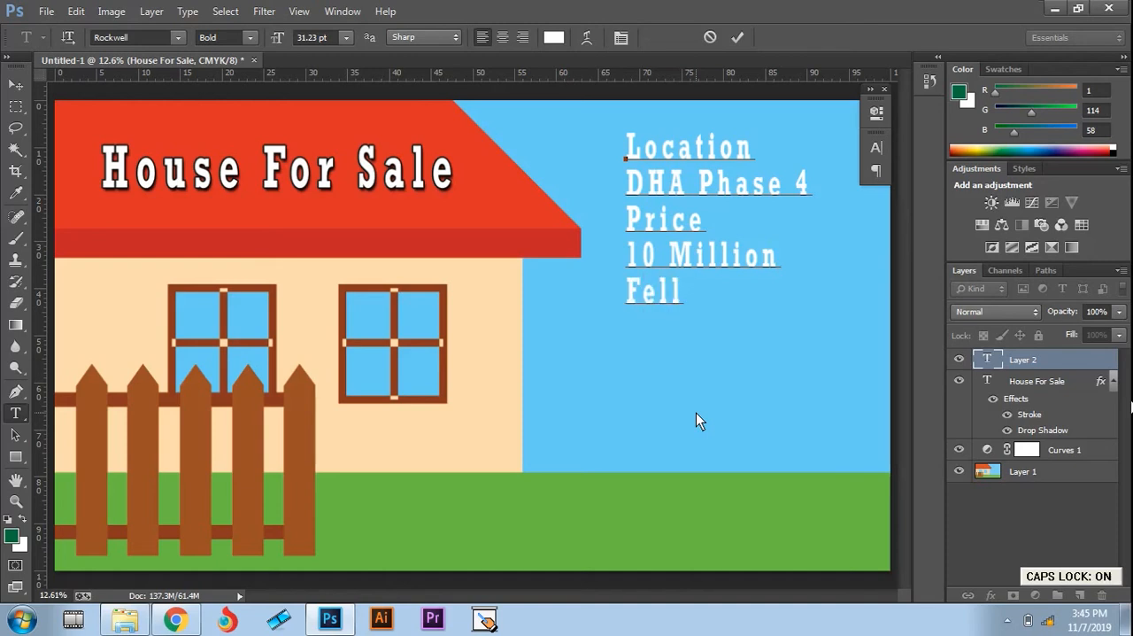
{"action": "type", "text": "F"}
{"action": "key", "text": "Caps_Lock"}
{"action": "type", "text": "ree"}
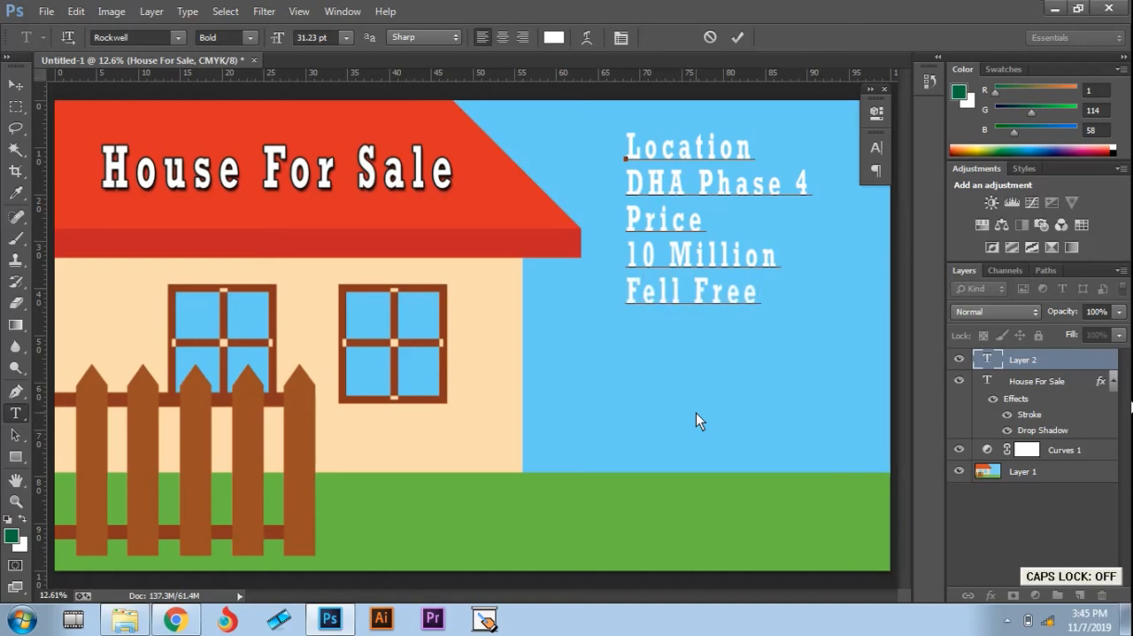
{"action": "key", "text": "BackSpace"}
{"action": "key", "text": "BackSpace"}
{"action": "key", "text": "BackSpace"}
{"action": "key", "text": "BackSpace"}
{"action": "key", "text": "BackSpace"}
{"action": "key", "text": "BackSpace"}
{"action": "key", "text": "BackSpace"}
{"action": "key", "text": "BackSpace"}
{"action": "key", "text": "BackSpace"}
{"action": "key", "text": "BackSpace"}
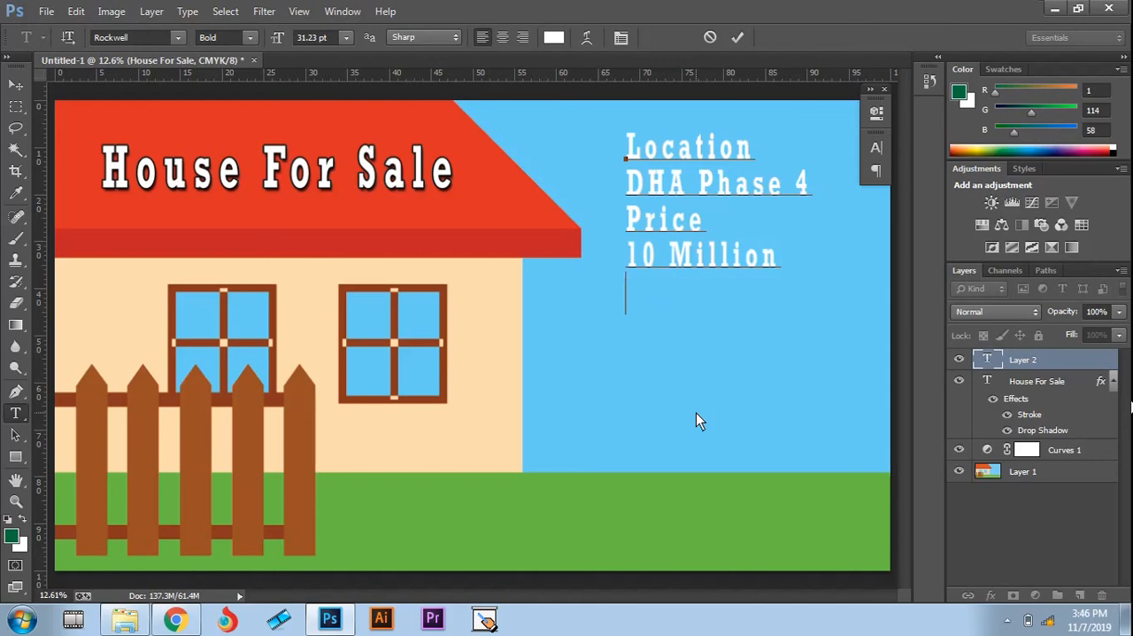
Step: Move the location and price text down in the sky area and scale it proportionally to about 125%
{"action": "left_click", "coordinate": [17, 86]}
{"action": "left_click_drag", "start_coordinate": [705, 184], "coordinate": [712, 331]}
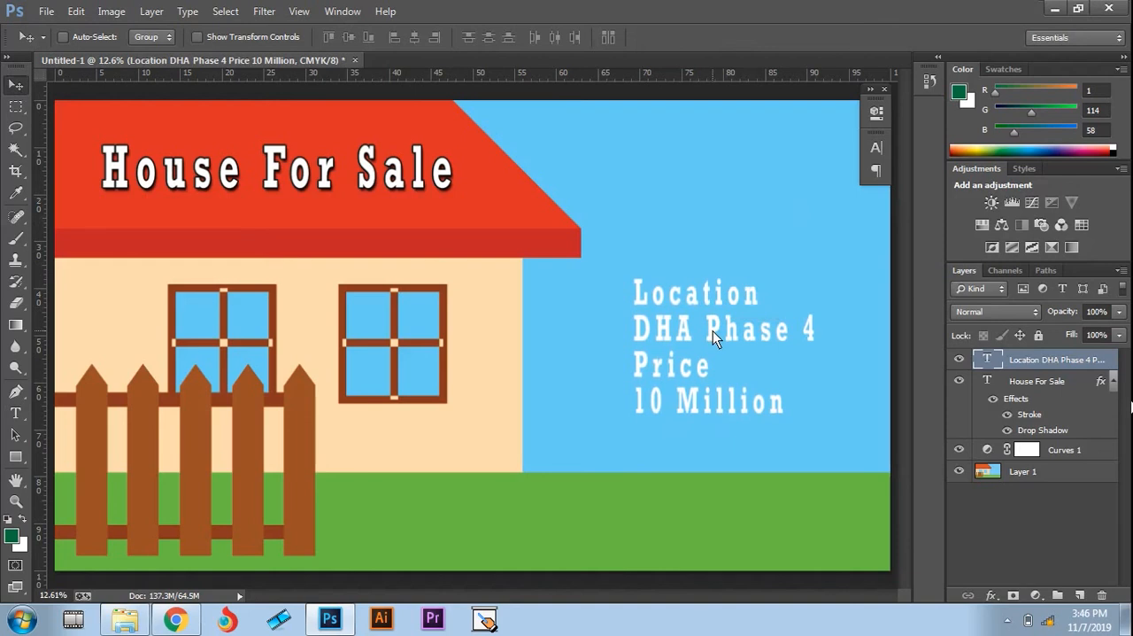
{"action": "key", "text": "ctrl+t"}
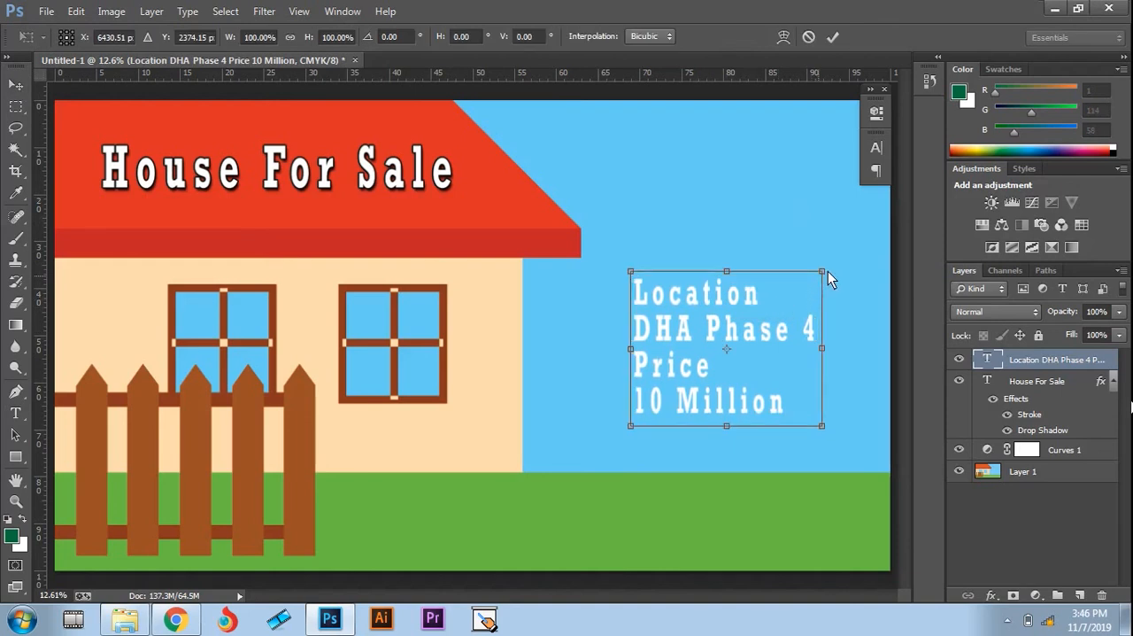
{"action": "mouse_move", "coordinate": [827, 271]}
{"action": "left_mouse_down"}
{"action": "mouse_move", "coordinate": [850, 252]}
{"action": "mouse_move", "coordinate": [846, 264]}
{"action": "left_mouse_up"}
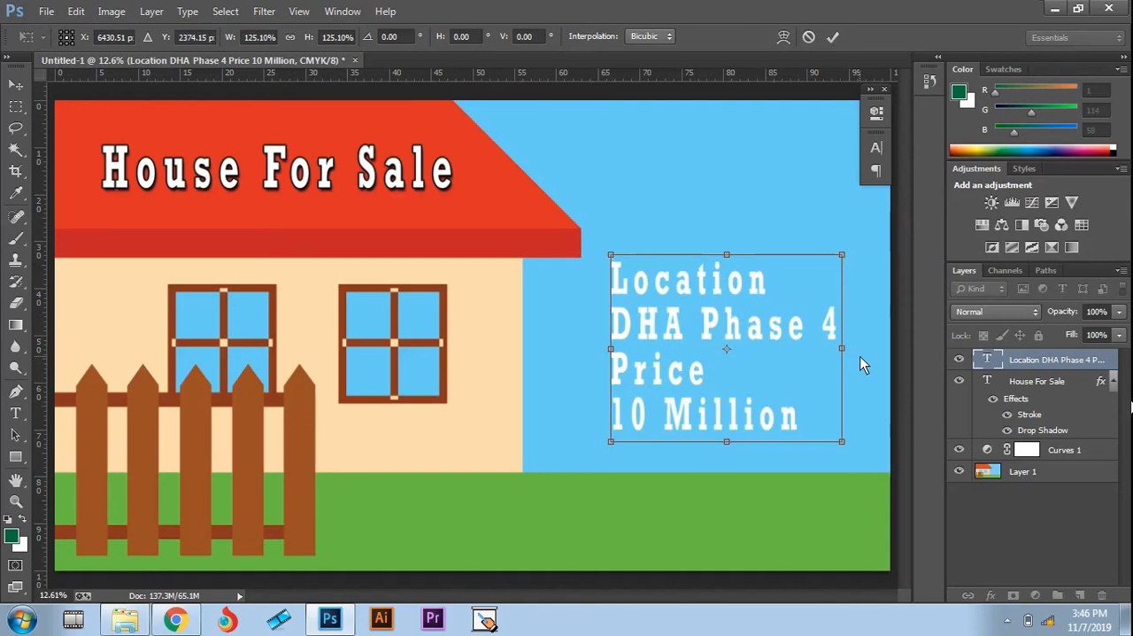
{"action": "key", "text": "Return"}
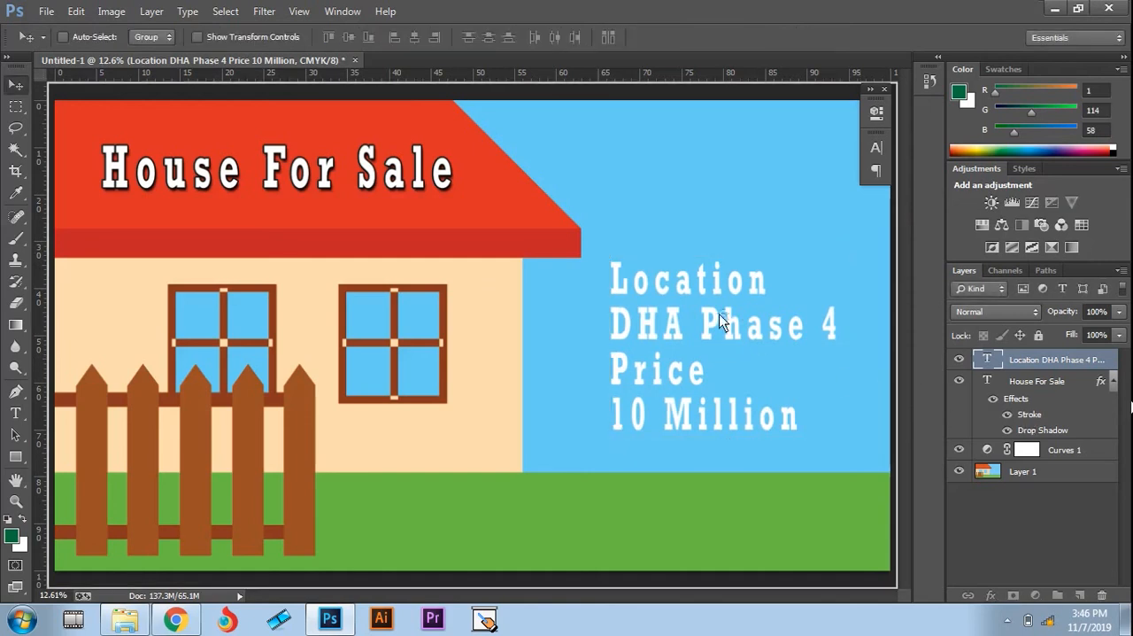
Step: Copy the Stroke and Drop Shadow effects from the "House For Sale" layer to the location text and nudge that text slightly up
{"action": "left_click_drag", "start_coordinate": [704, 279], "coordinate": [704, 280]}
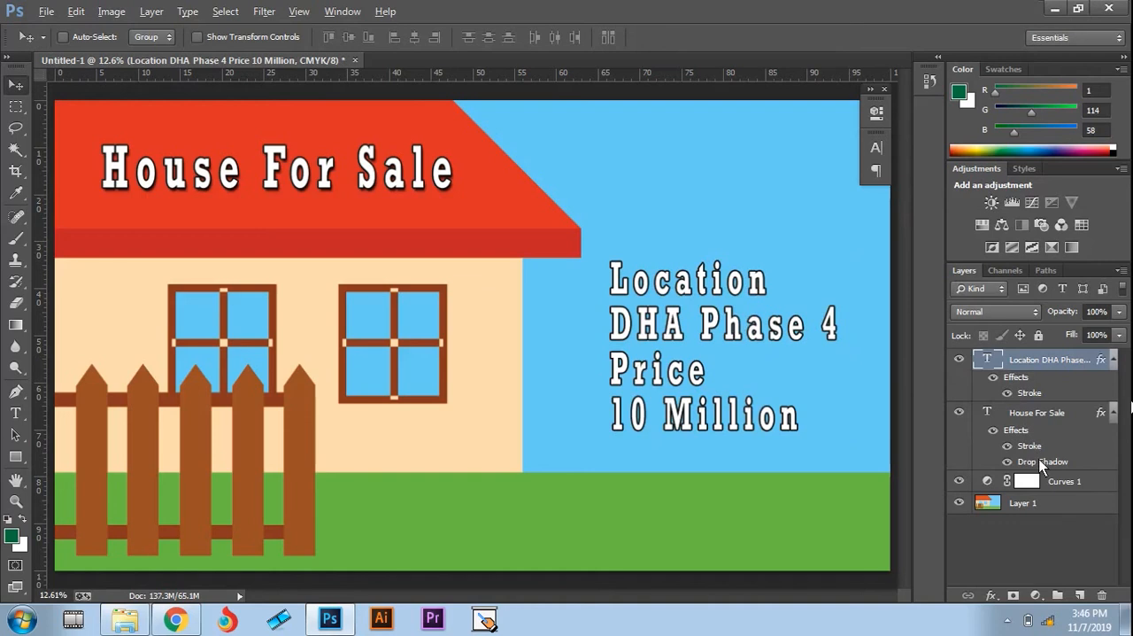
{"action": "left_click_drag", "start_coordinate": [1042, 462], "coordinate": [714, 324]}
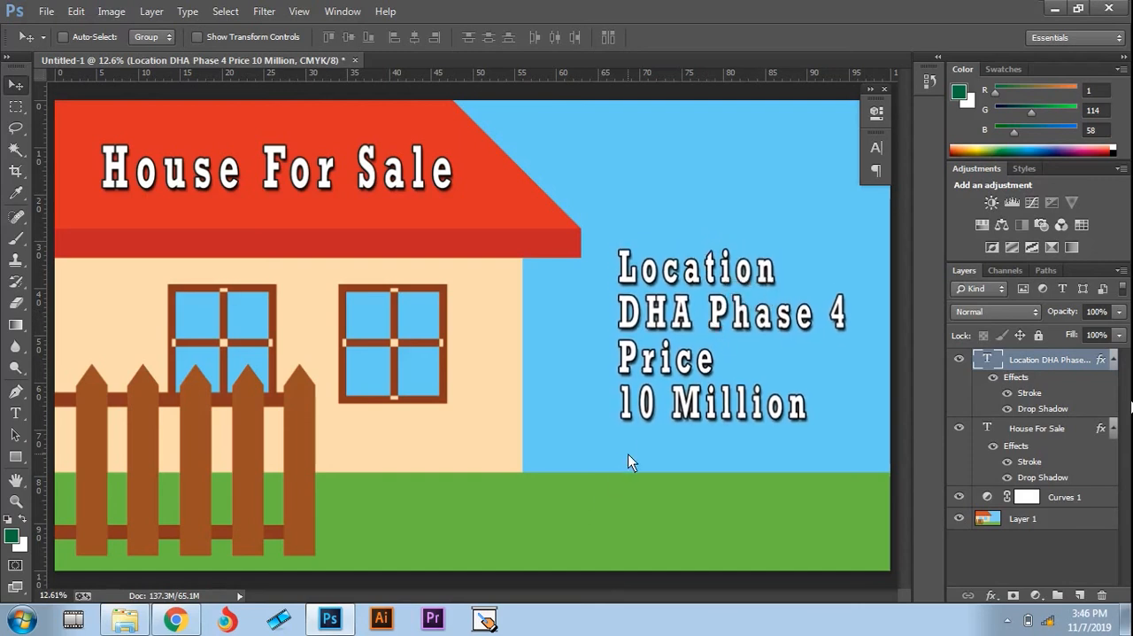
Step: Add a new text layer on the grass beside the fence reading "For More Info Call"
{"action": "key", "text": "t"}
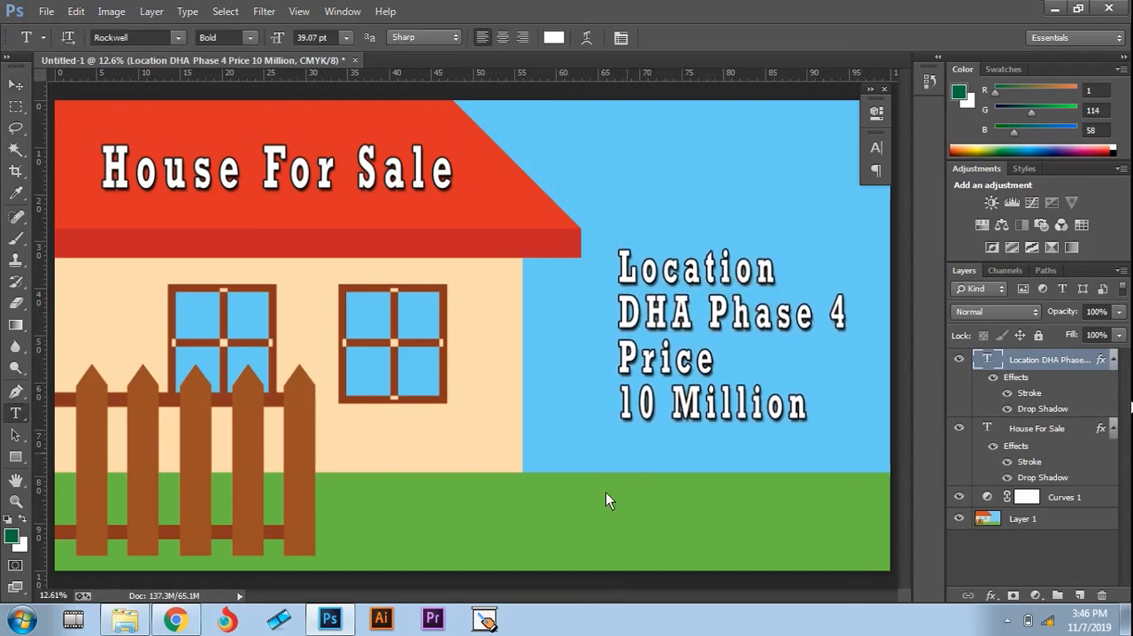
{"action": "left_click", "coordinate": [470, 518]}
{"action": "key", "text": "Caps_Lock"}
{"action": "type", "text": "F"}
{"action": "key", "text": "Caps_Lock"}
{"action": "type", "text": "or"}
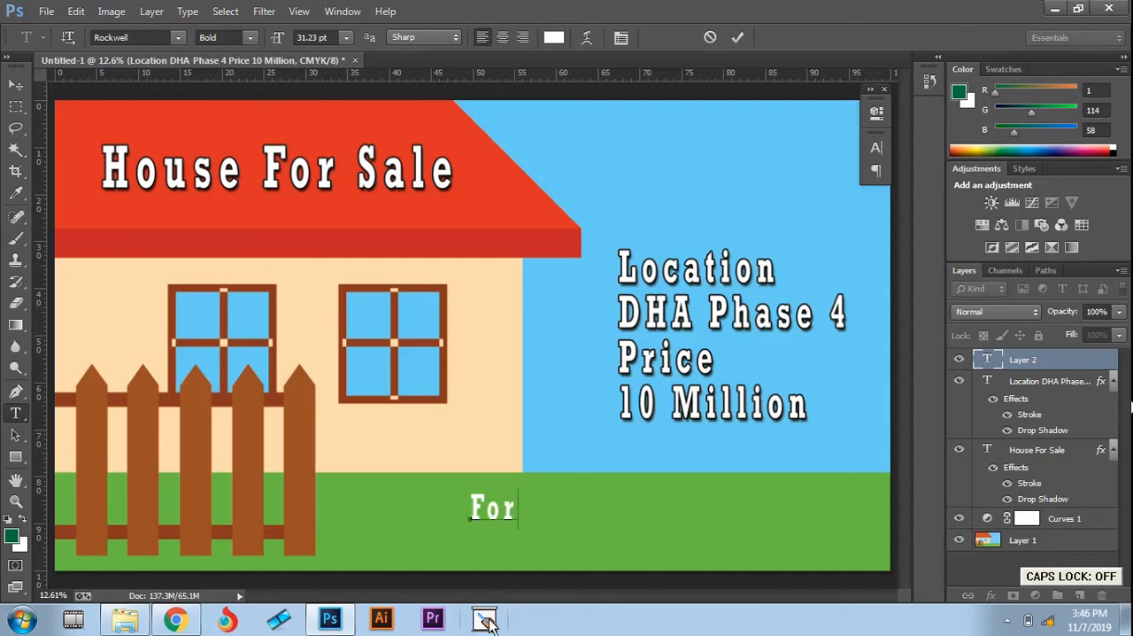
{"action": "type", "text": " More I"}
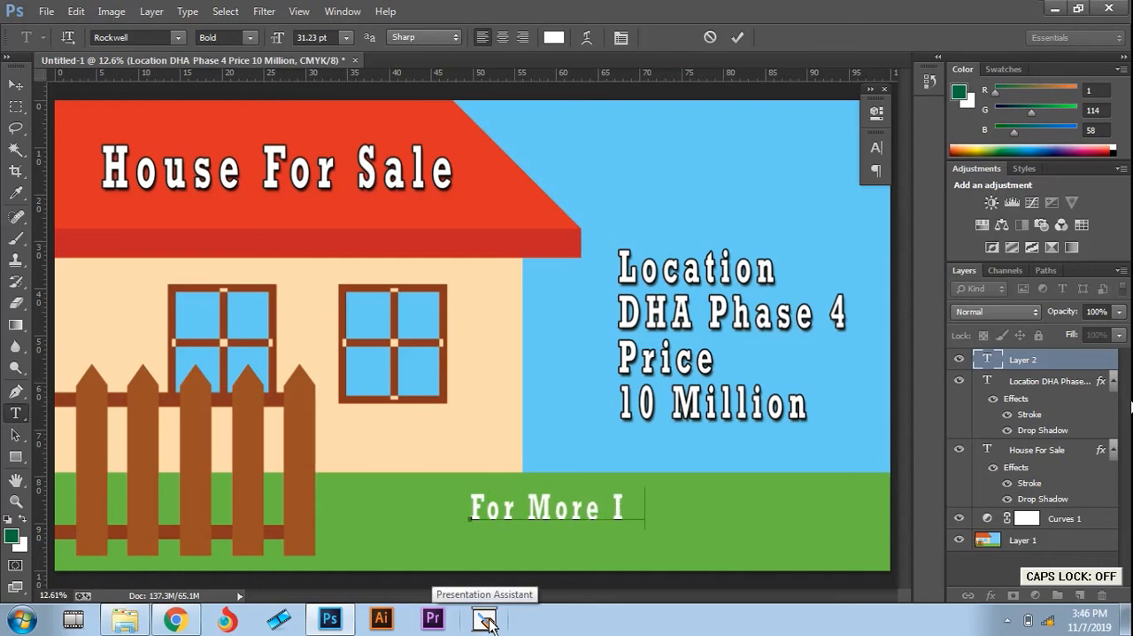
{"action": "type", "text": "nfo Call "}
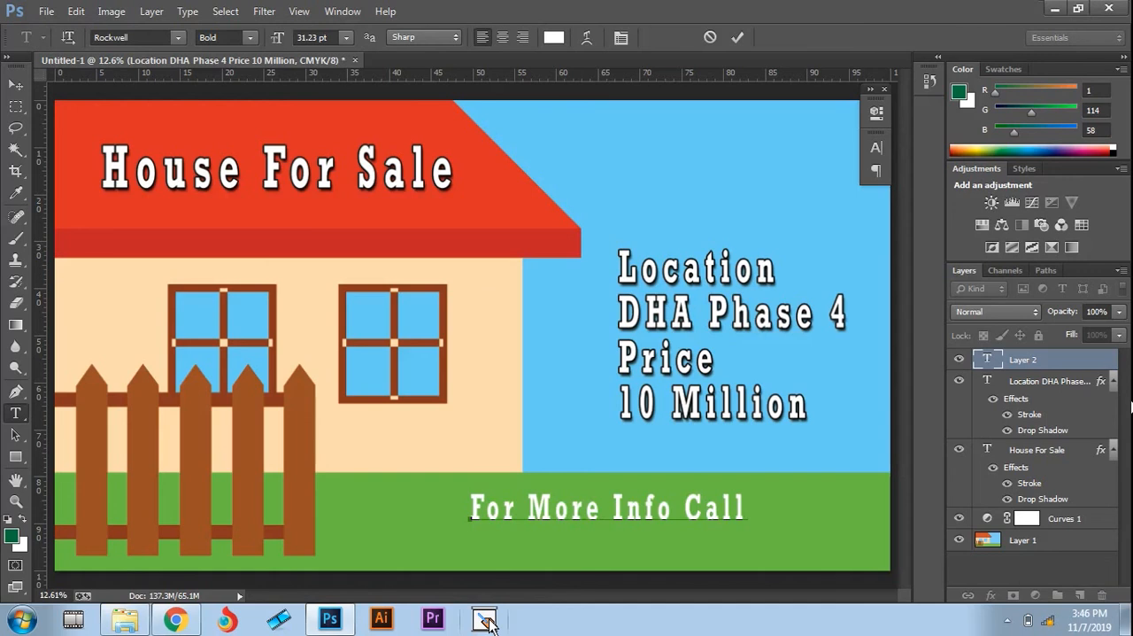
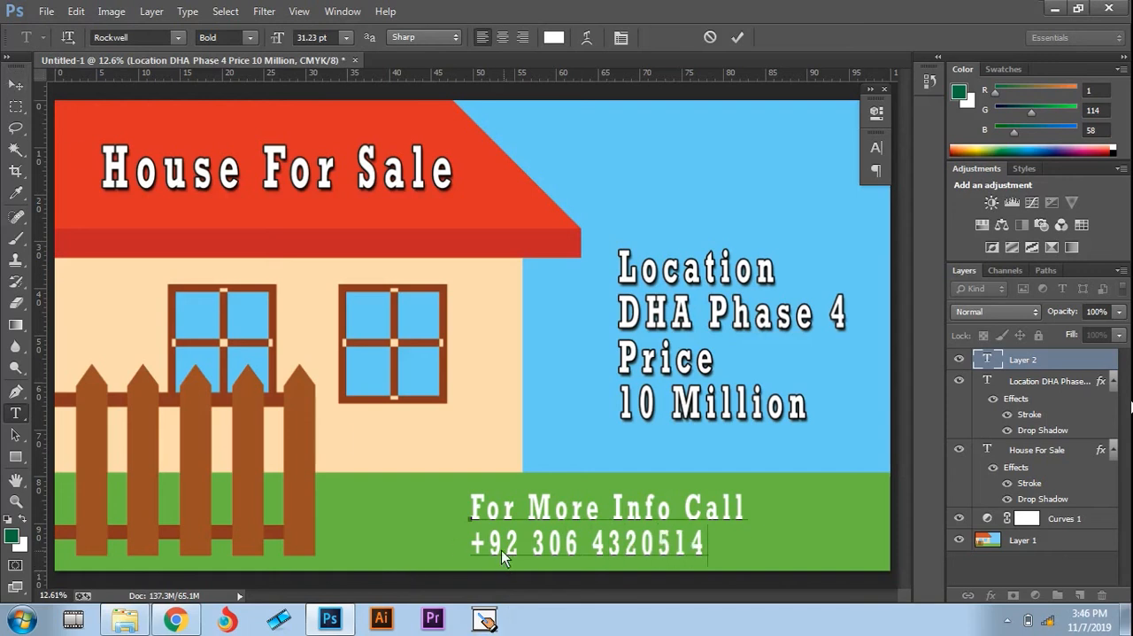
Step: Enter the contact phone number on a second line below "For More Info Call" and indent it by one space
{"action": "left_click", "coordinate": [471, 545]}
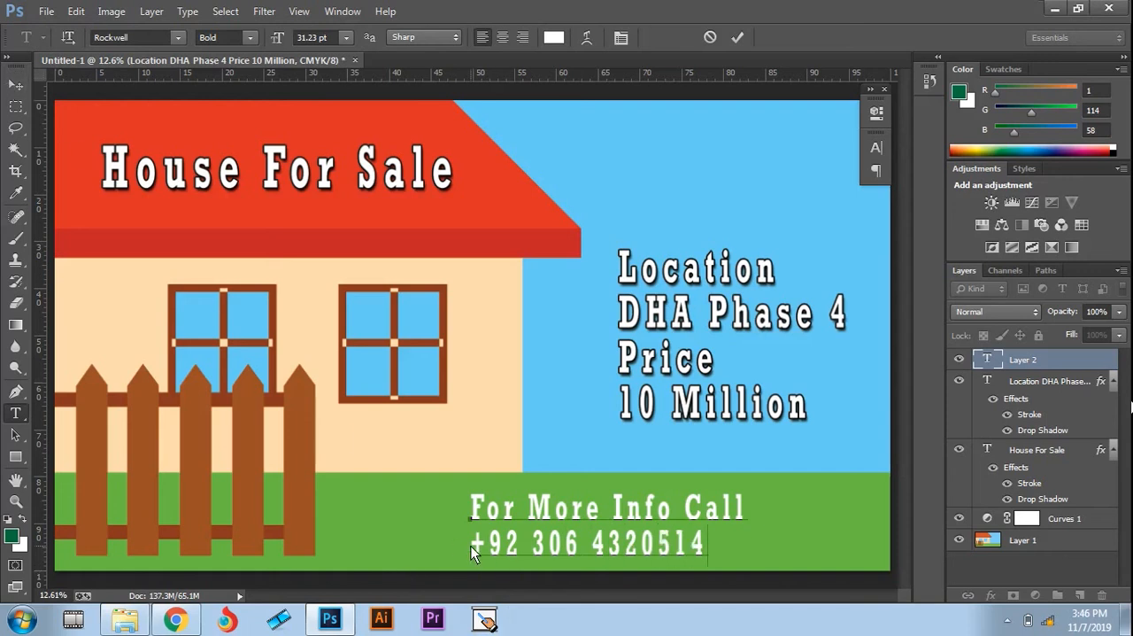
Step: Move the contact text further right on the grass and copy the location text's Stroke and Drop Shadow effects onto it
{"action": "left_click", "coordinate": [18, 82]}
{"action": "left_click_drag", "start_coordinate": [622, 511], "coordinate": [729, 505]}
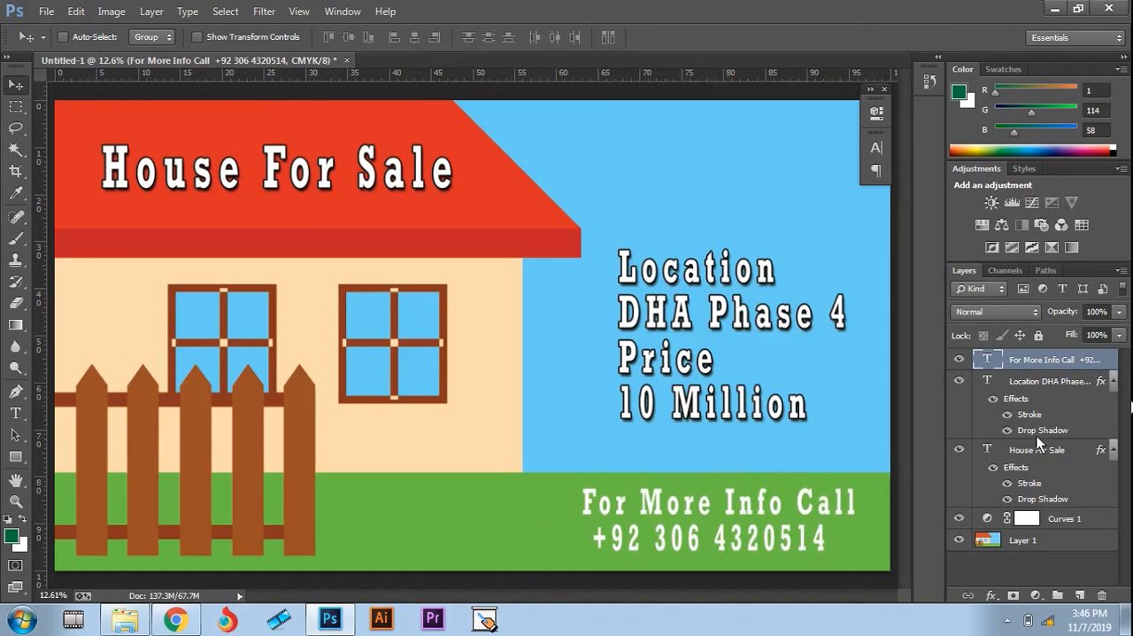
{"action": "left_click_drag", "start_coordinate": [1039, 423], "coordinate": [877, 475]}
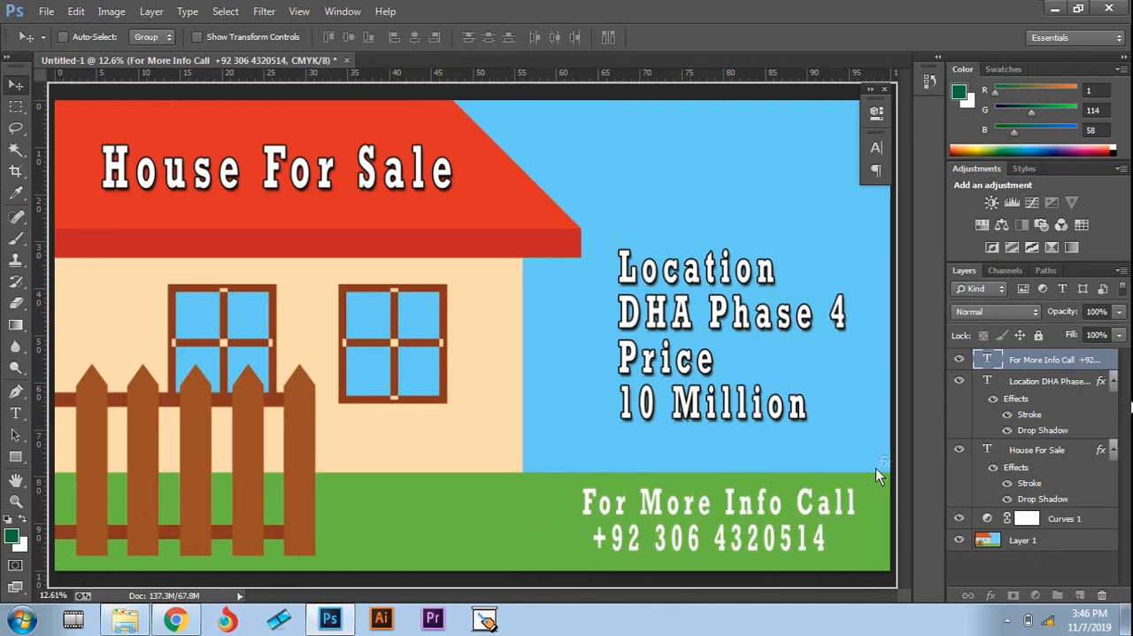
{"action": "left_click_drag", "start_coordinate": [759, 509], "coordinate": [759, 510]}
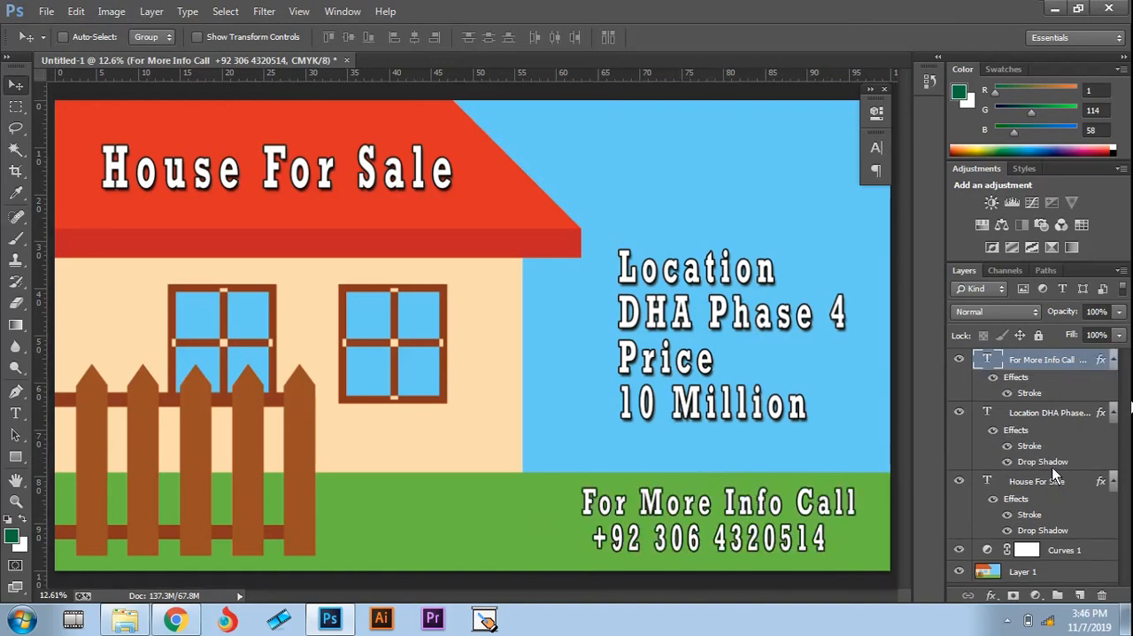
{"action": "left_click_drag", "start_coordinate": [1055, 466], "coordinate": [759, 529]}
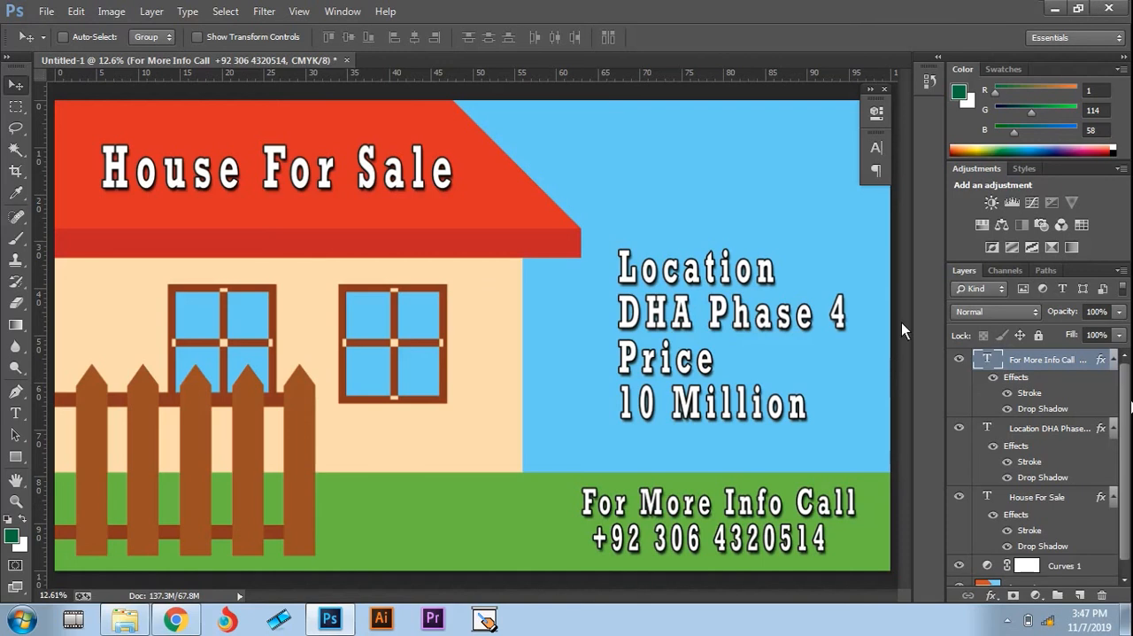
Step: Move the location and price text down and left beside the house wall, and shift the contact text left beneath it
{"action": "left_click", "coordinate": [1047, 429]}
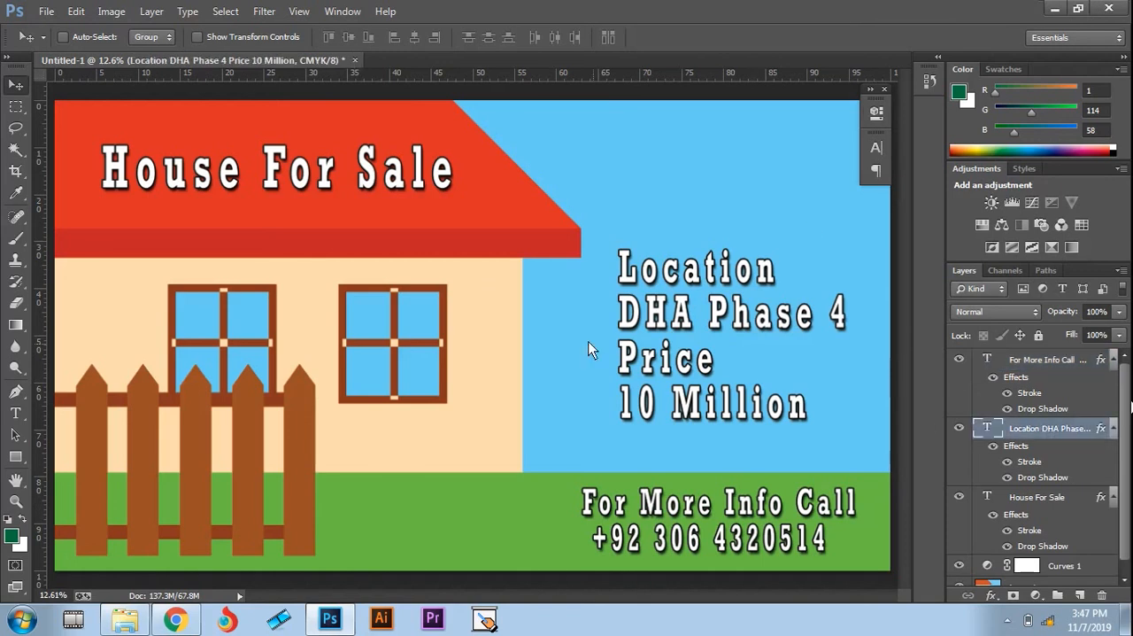
{"action": "left_click_drag", "start_coordinate": [651, 320], "coordinate": [566, 350]}
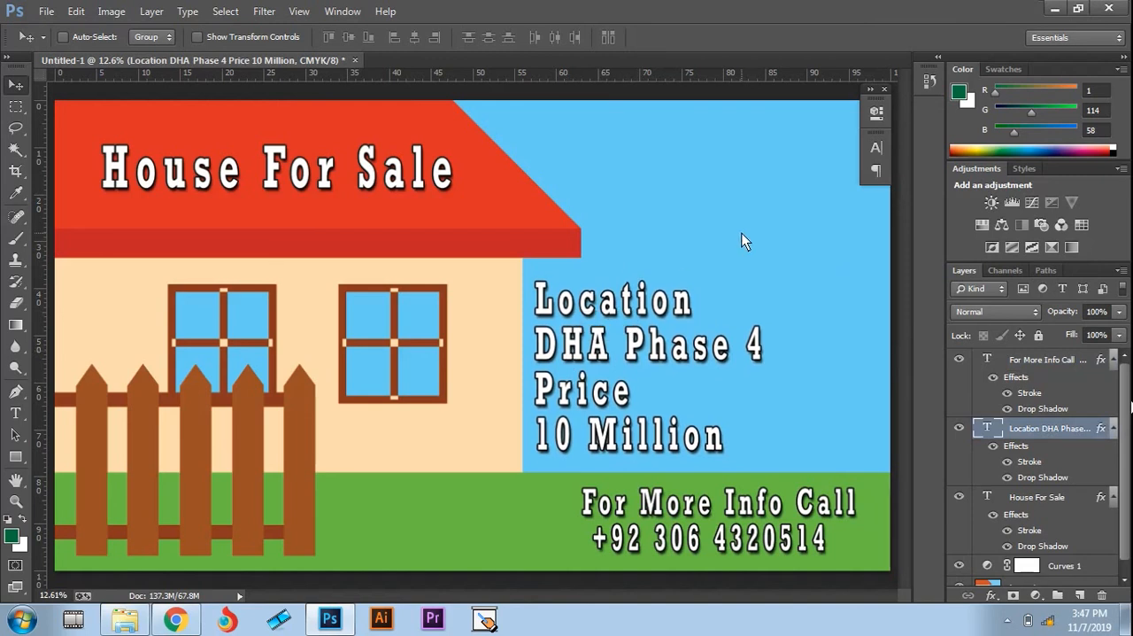
{"action": "left_click", "coordinate": [1049, 362]}
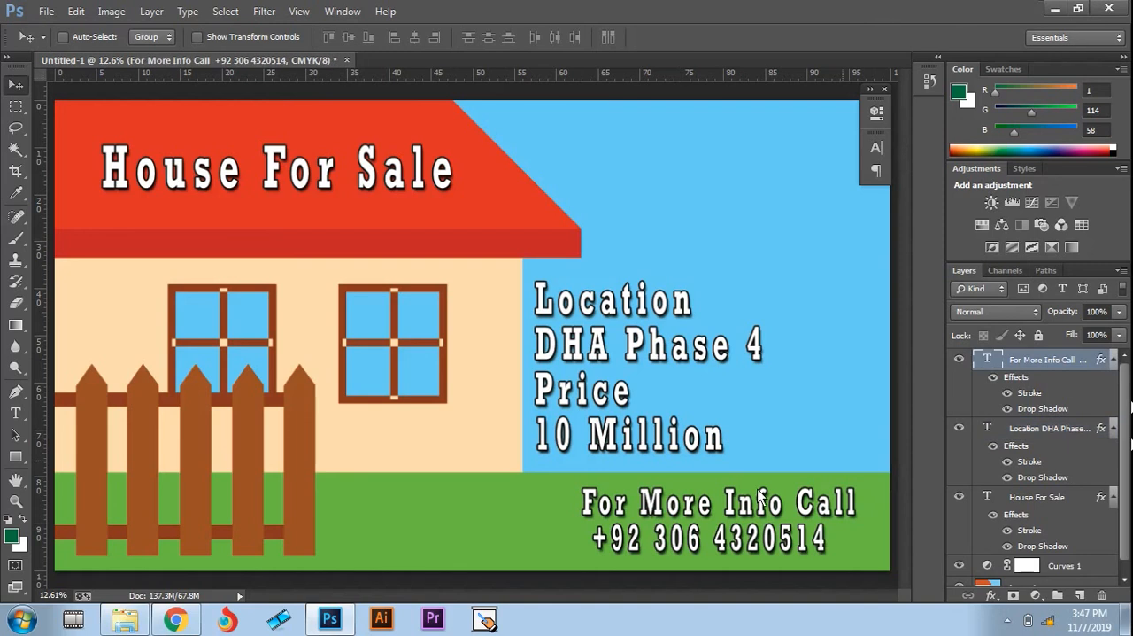
{"action": "left_click_drag", "start_coordinate": [741, 506], "coordinate": [640, 511]}
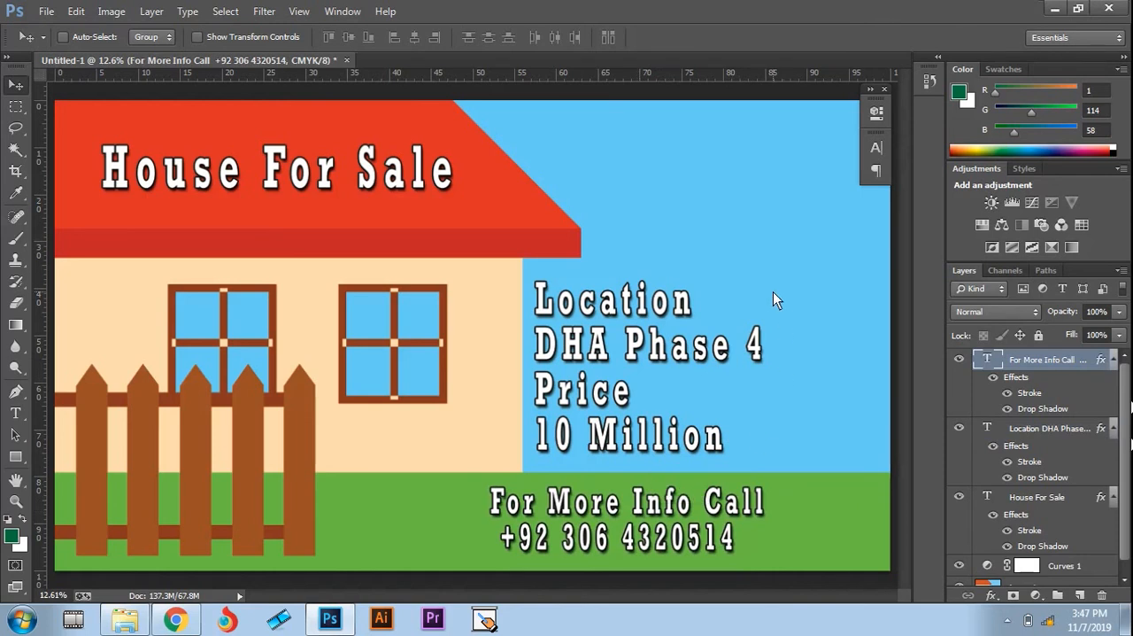
Step: Try to save the ad to the Desktop as the JPEG Untitled-1 at quality 8, replacing the existing file
{"action": "key", "text": "ctrl+s"}
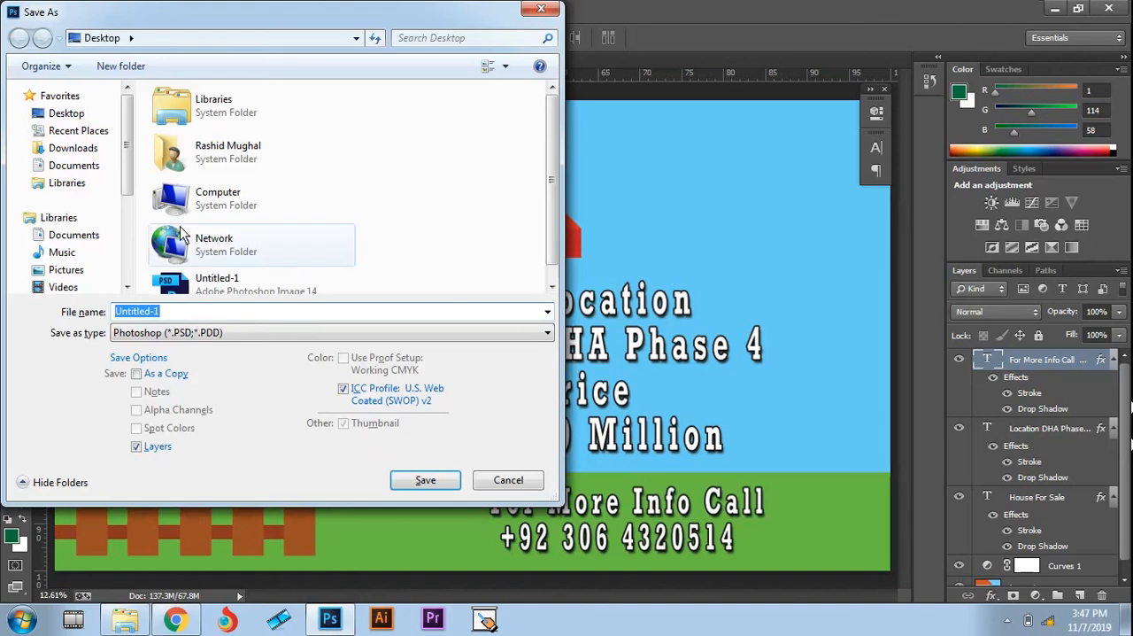
{"action": "left_click", "coordinate": [197, 332]}
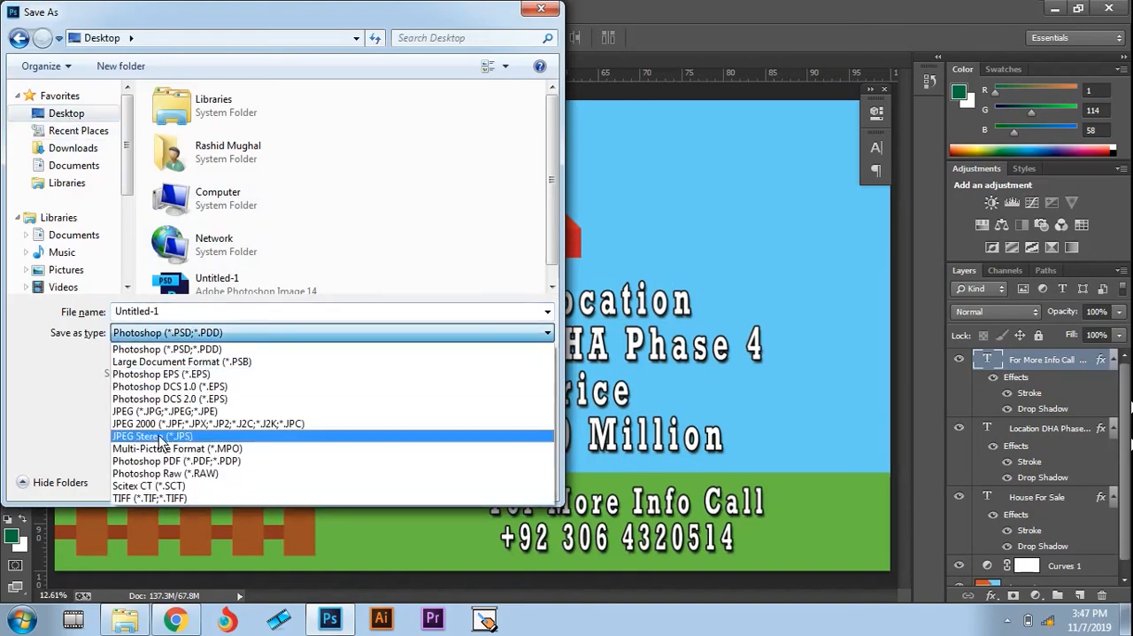
{"action": "left_click", "coordinate": [178, 412]}
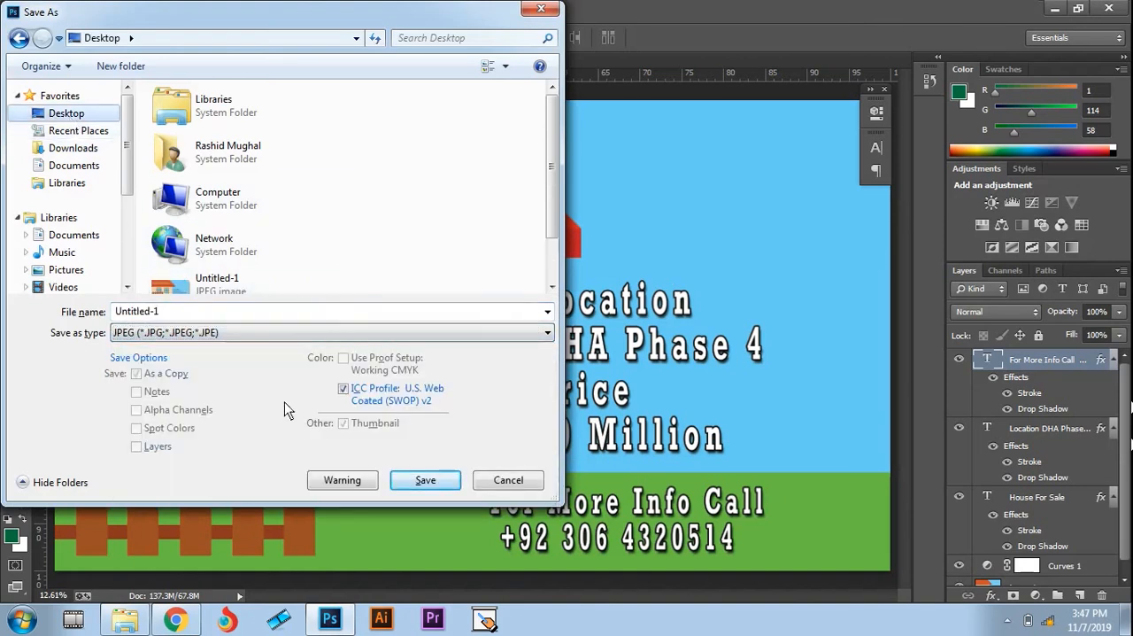
{"action": "left_click", "coordinate": [404, 480]}
{"action": "left_click", "coordinate": [619, 316]}
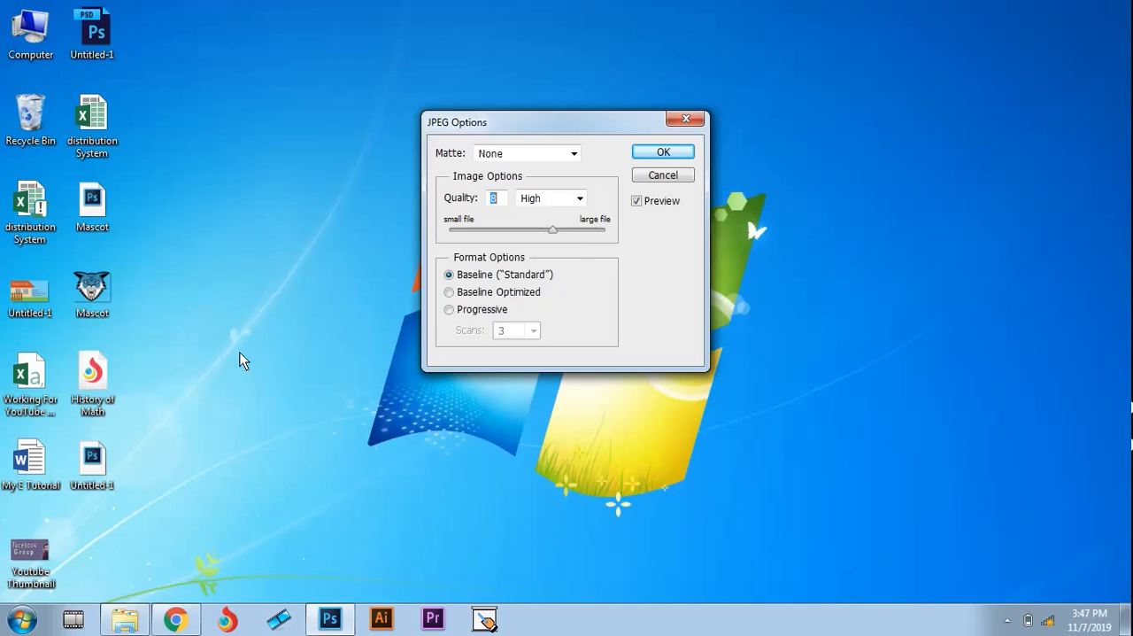
{"action": "left_click", "coordinate": [664, 154]}
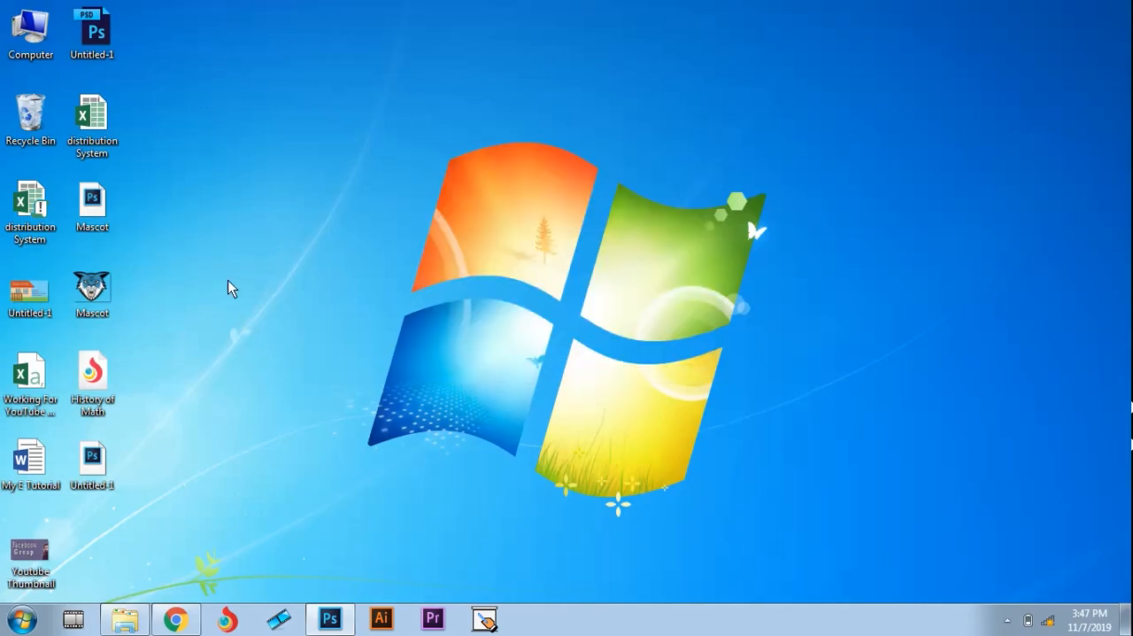
{"action": "left_click", "coordinate": [567, 259]}
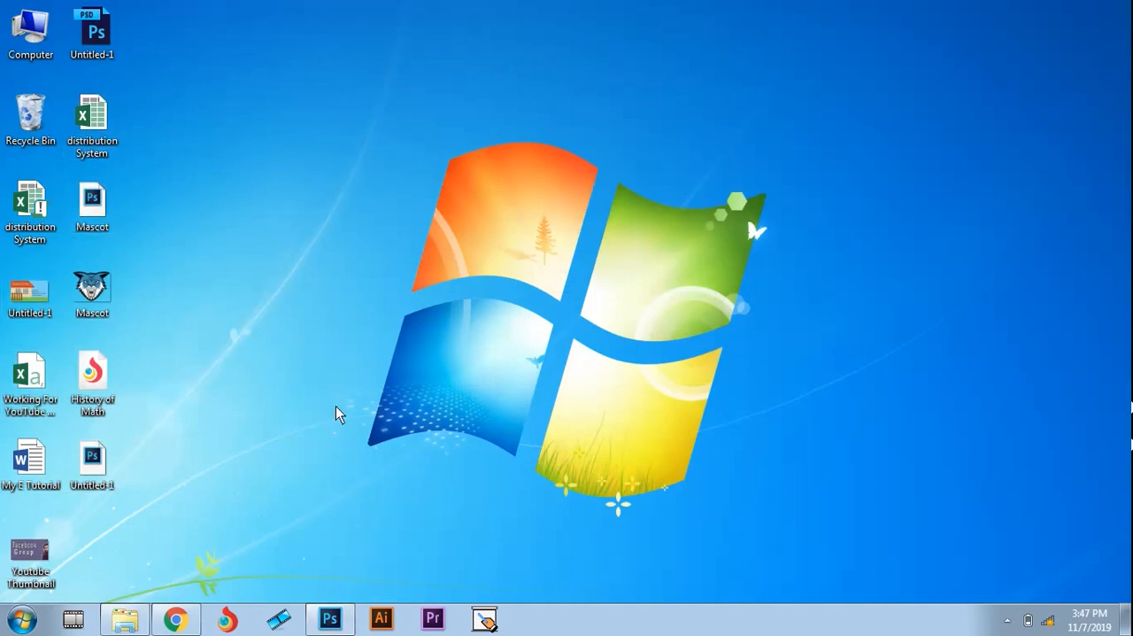
Step: Return to Photoshop and retry saving the ad as a JPEG over Untitled-1 with quality 8 and the Baseline ("Standard") format
{"action": "left_click", "coordinate": [330, 618]}
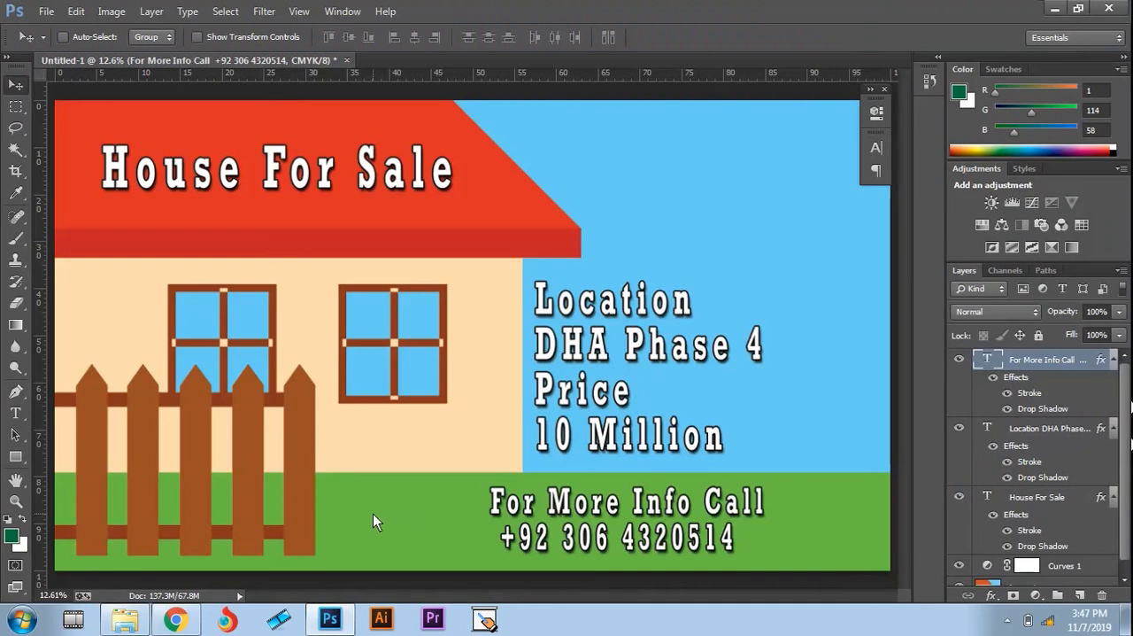
{"action": "key", "text": "ctrl+s"}
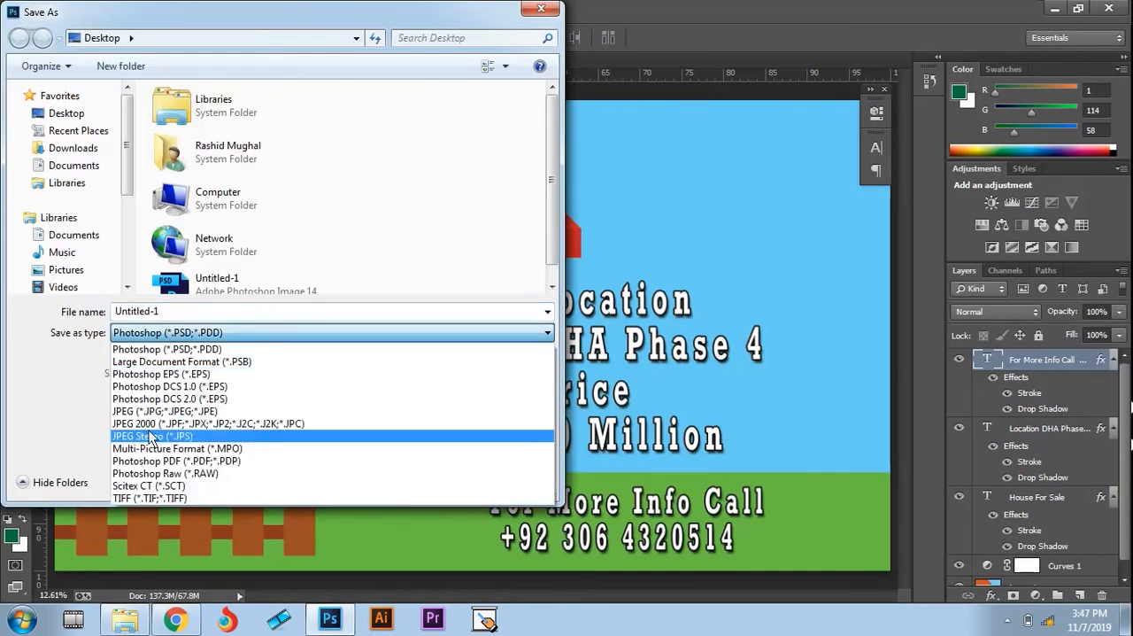
{"action": "left_click", "coordinate": [301, 435]}
{"action": "left_click", "coordinate": [428, 483]}
{"action": "left_click", "coordinate": [611, 315]}
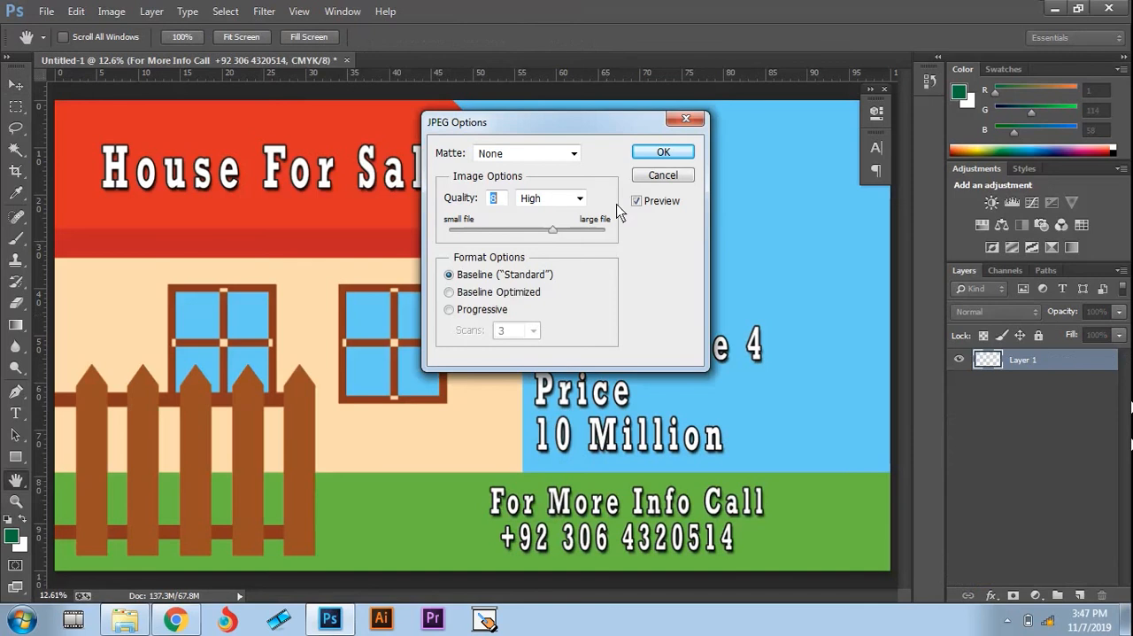
{"action": "left_click", "coordinate": [661, 152]}
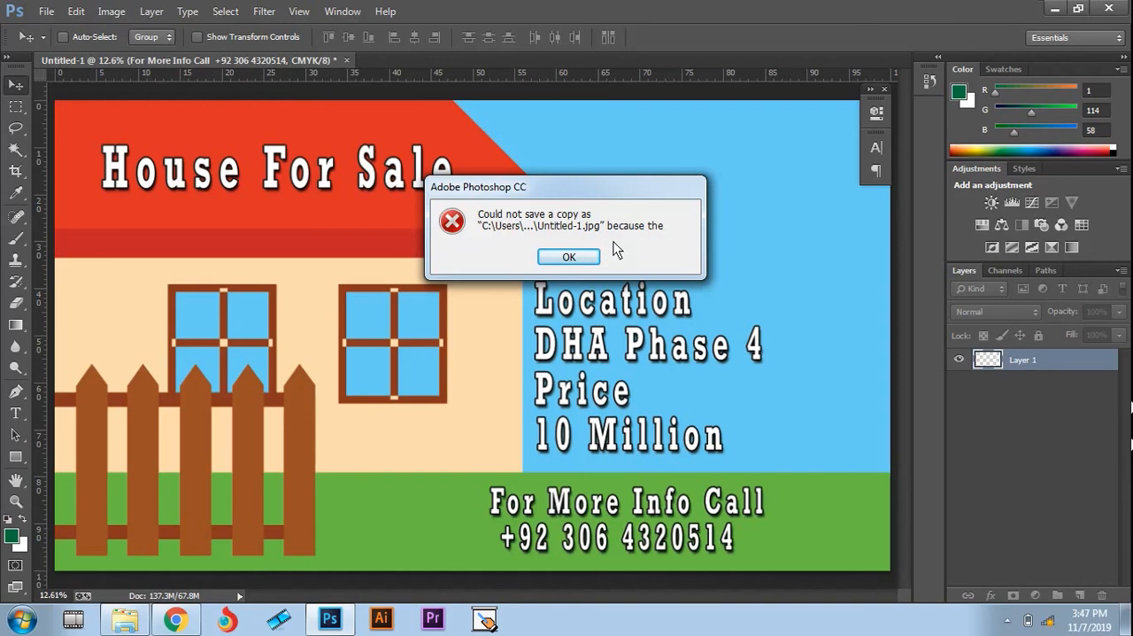
{"action": "left_click", "coordinate": [576, 257]}
Step: Try to save a copy of the ad to the Desktop as a JPEG under the new file name 1
{"action": "key", "text": "ctrl+shift+s"}
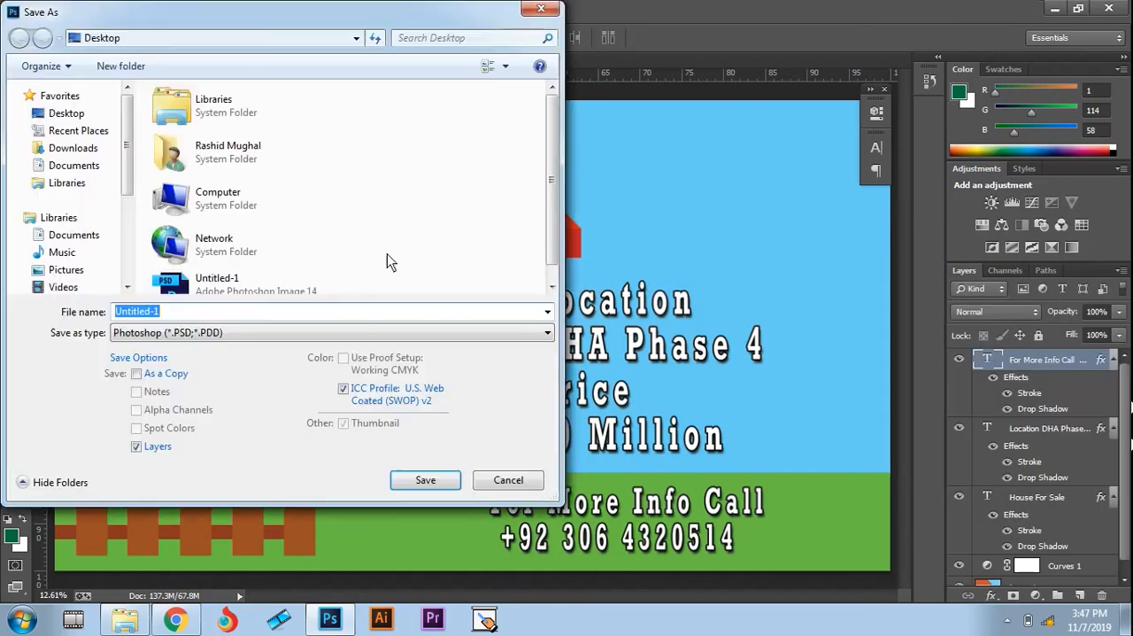
{"action": "type", "text": "1"}
{"action": "left_click", "coordinate": [211, 339]}
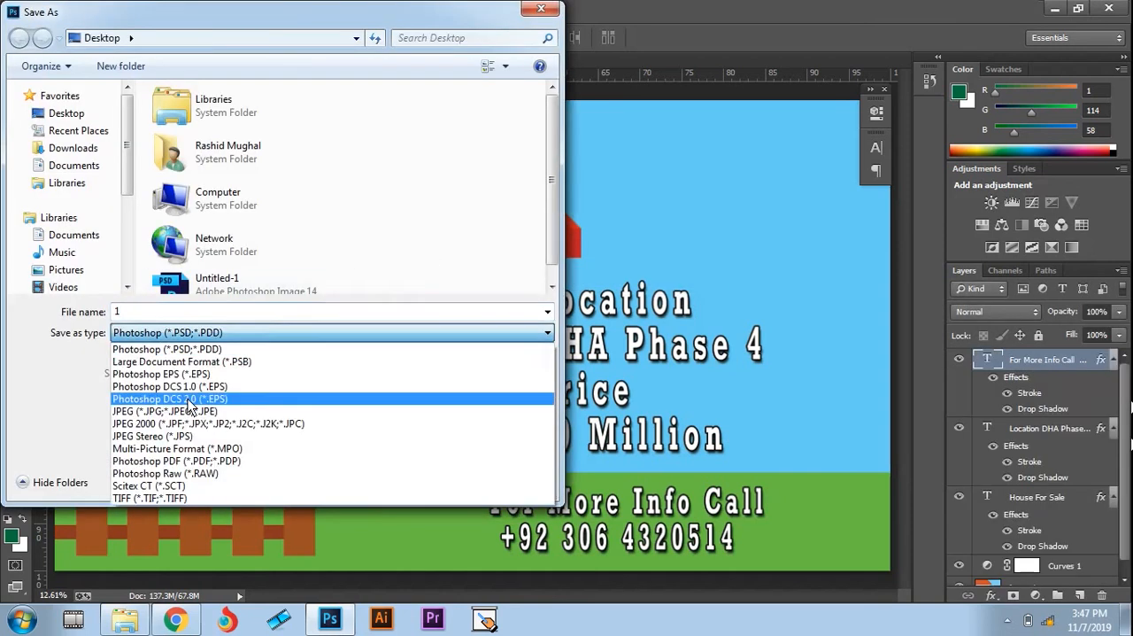
{"action": "left_click", "coordinate": [212, 416]}
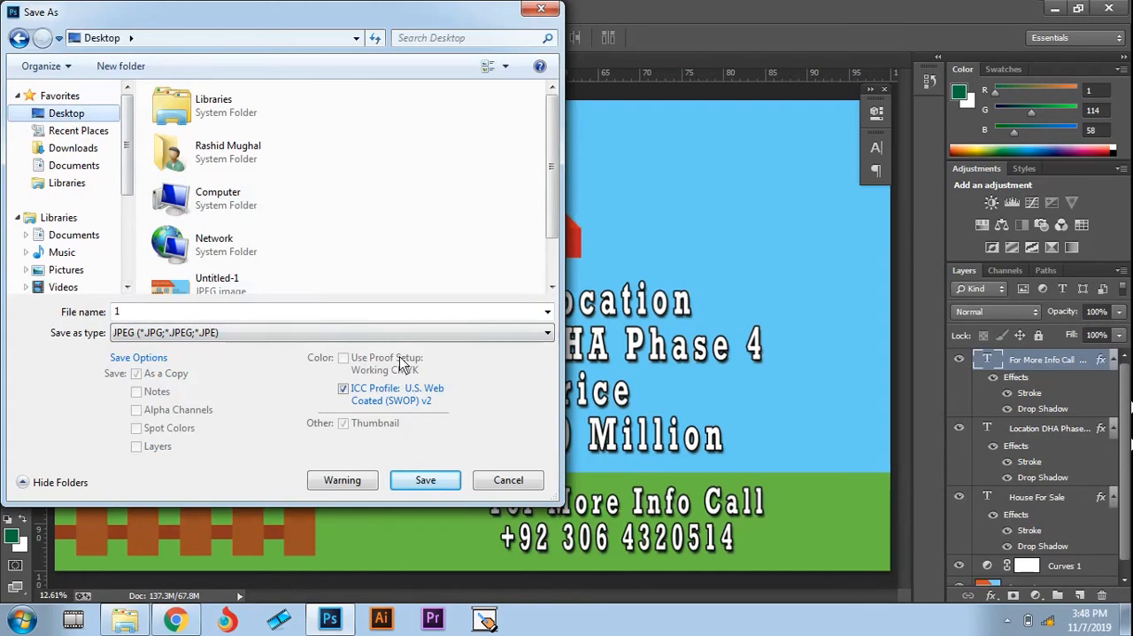
{"action": "left_click", "coordinate": [425, 482]}
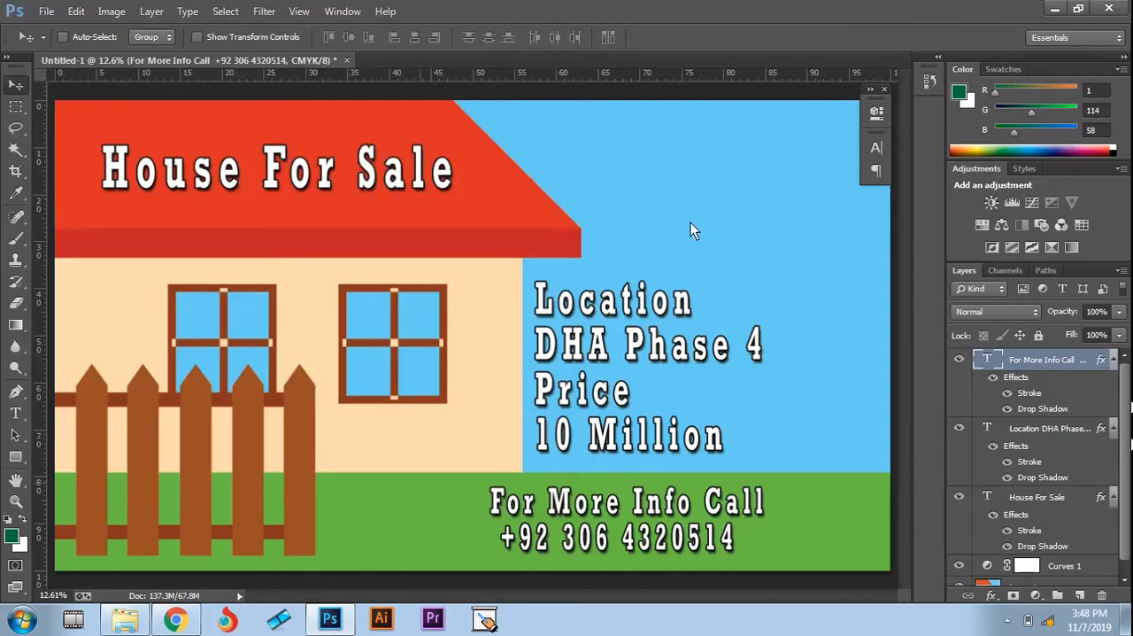
{"action": "left_click", "coordinate": [656, 156]}
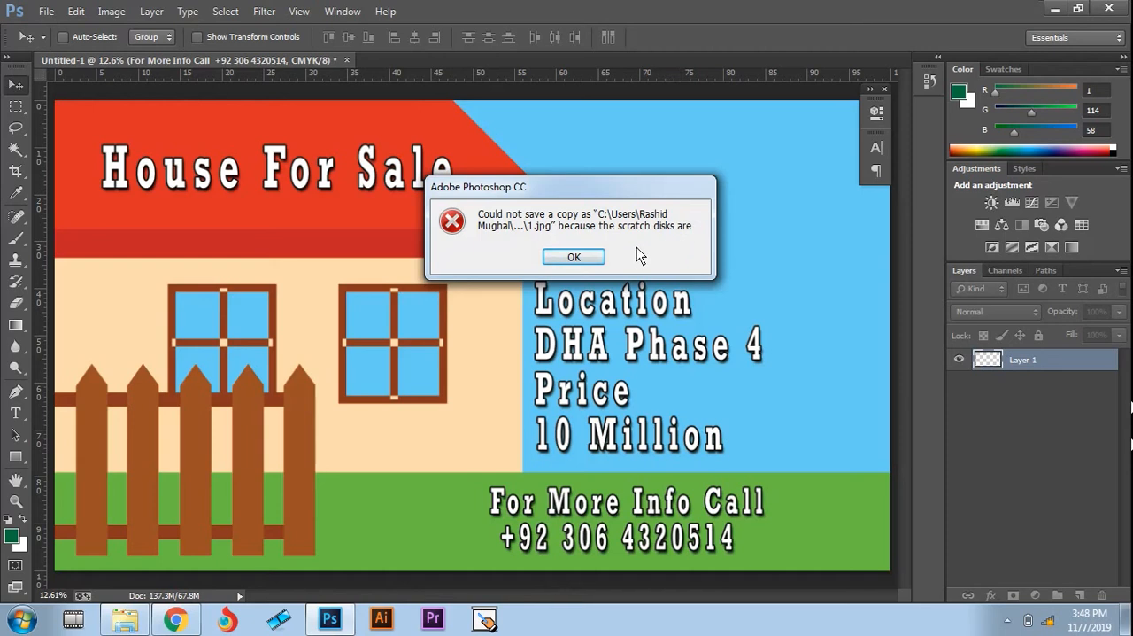
{"action": "left_click", "coordinate": [591, 260]}
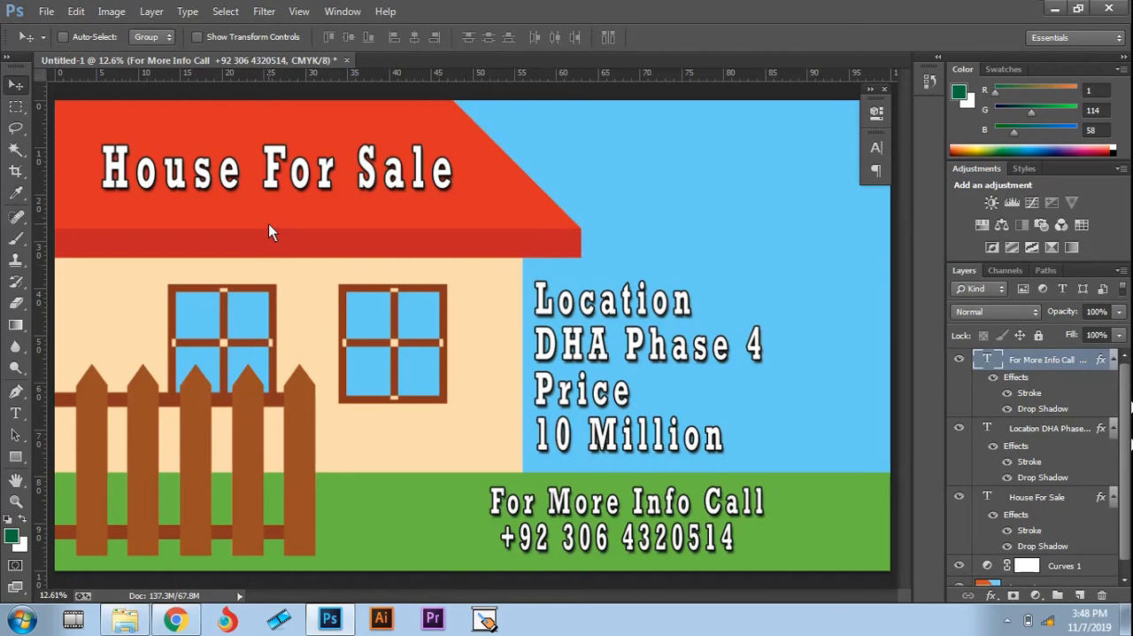
{"action": "left_click", "coordinate": [1008, 620]}
{"action": "left_click", "coordinate": [1043, 510]}
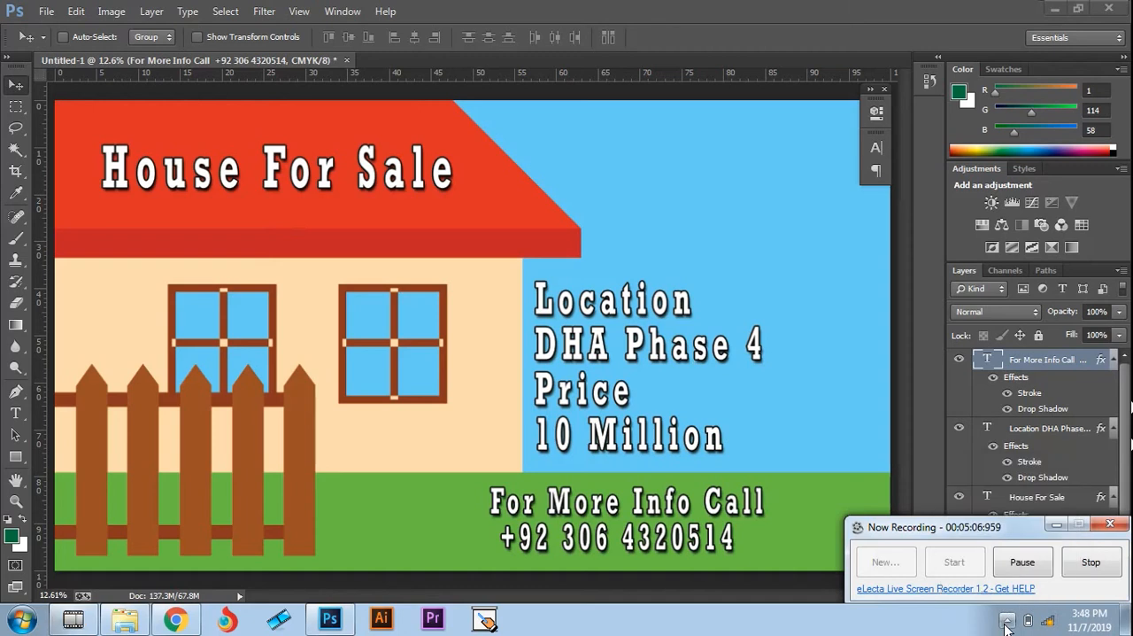